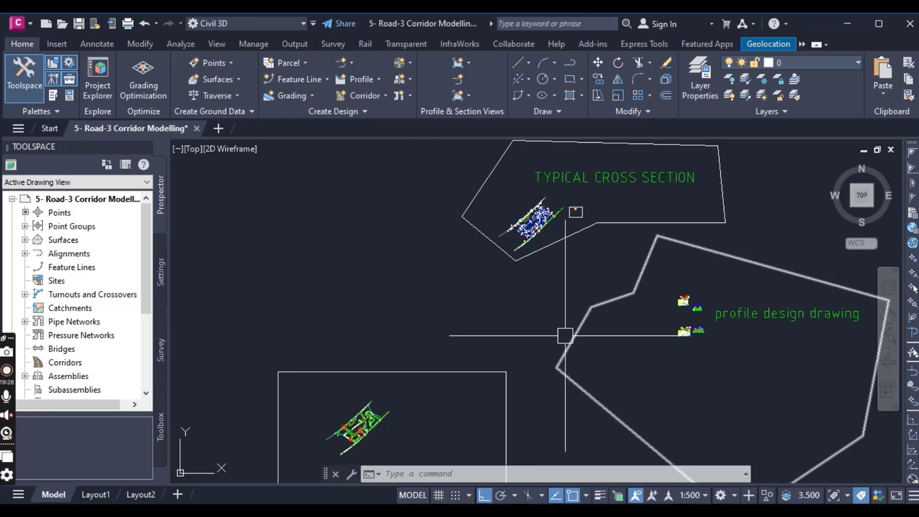
- Examine the Road 3 plan in the Civil 3D work area, including its centreline, road edges and the bays alongside the carriageway
middle_drag(415, 394, 452, 323)
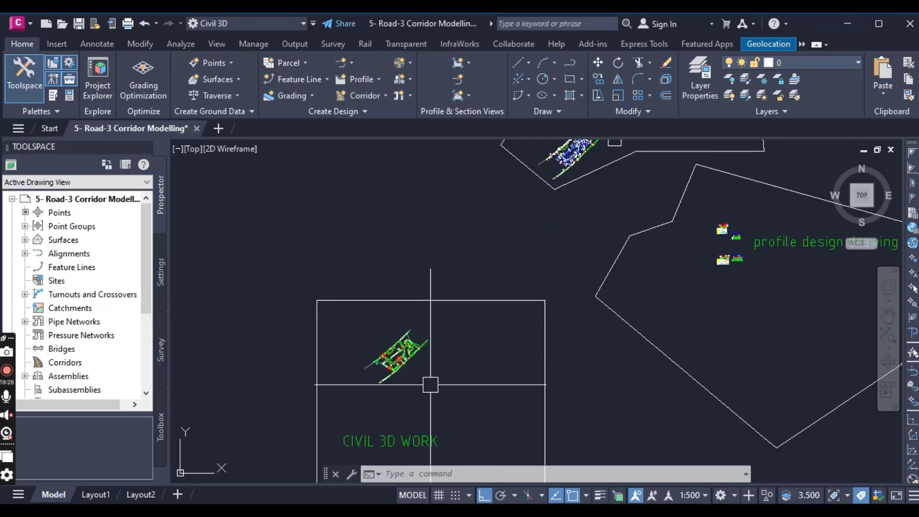
scroll(432, 378, up, 2)
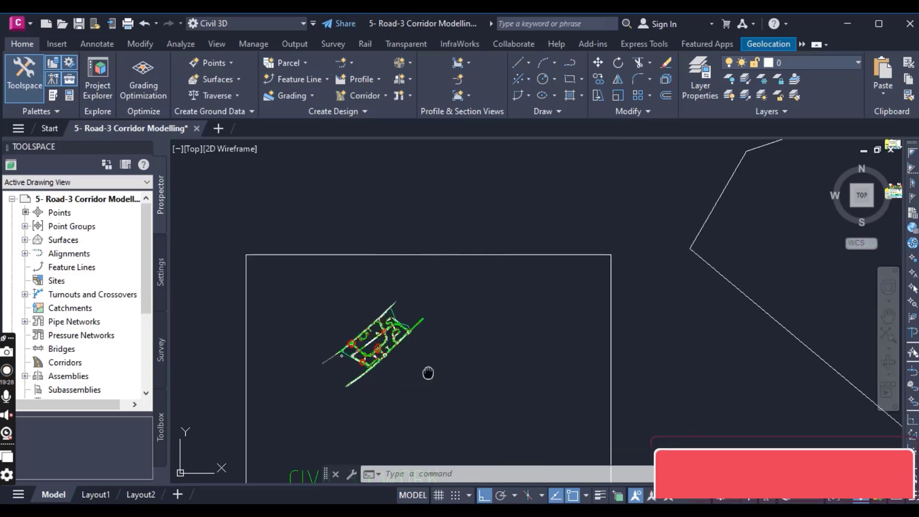
middle_drag(429, 373, 543, 367)
scroll(467, 349, up, 6)
scroll(465, 349, up, 8)
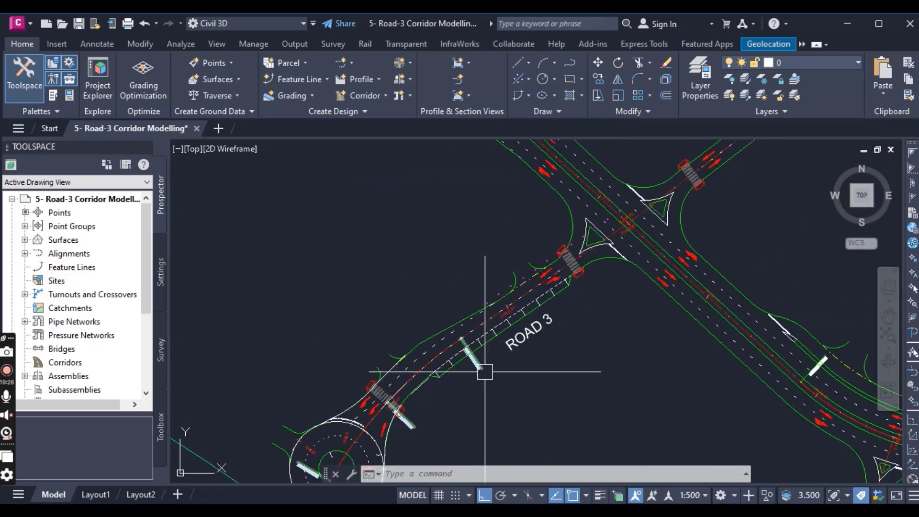
scroll(439, 362, up, 2)
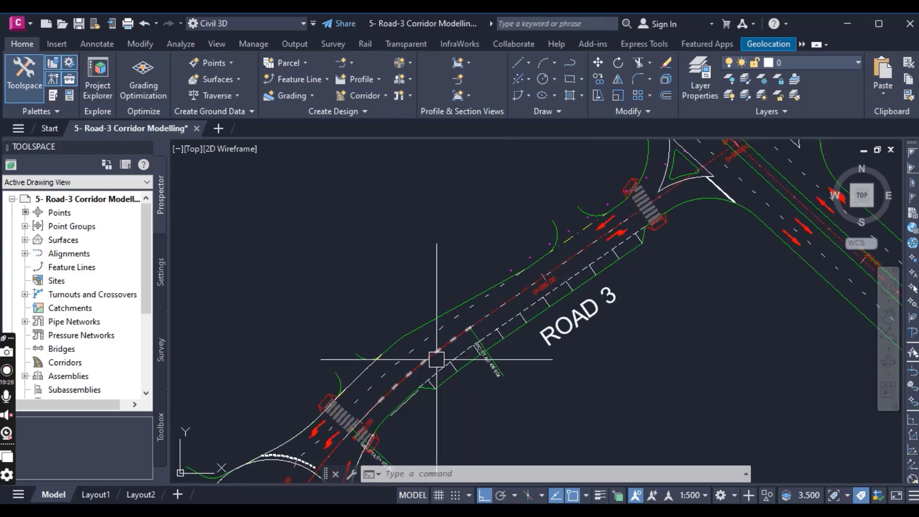
mouse_move(469, 322)
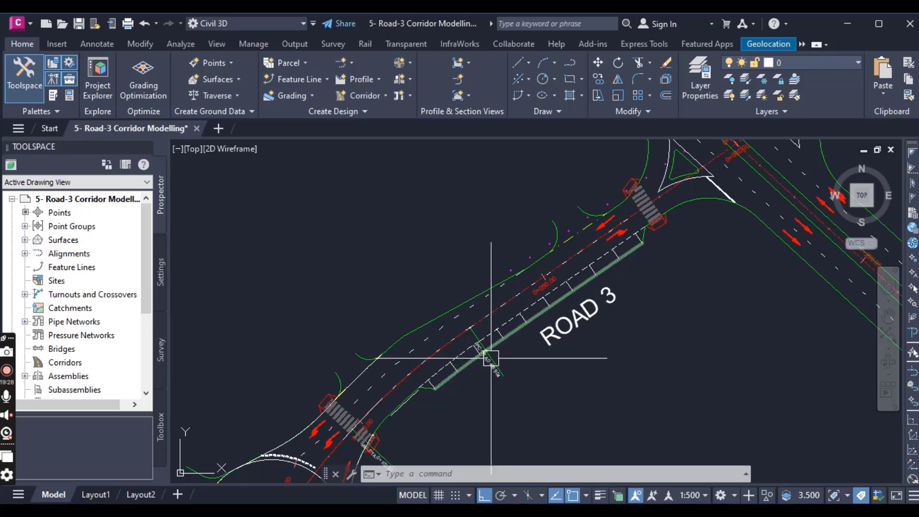
scroll(500, 328, down, 2)
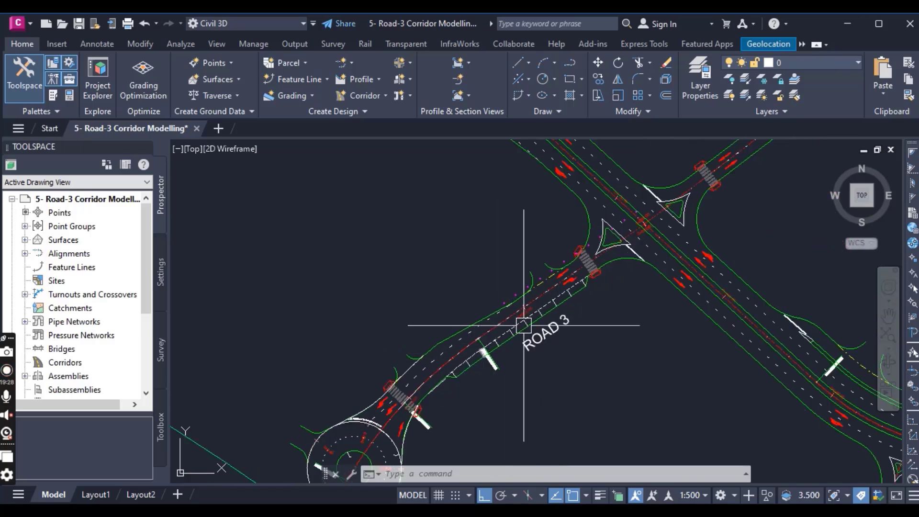
mouse_move(522, 328)
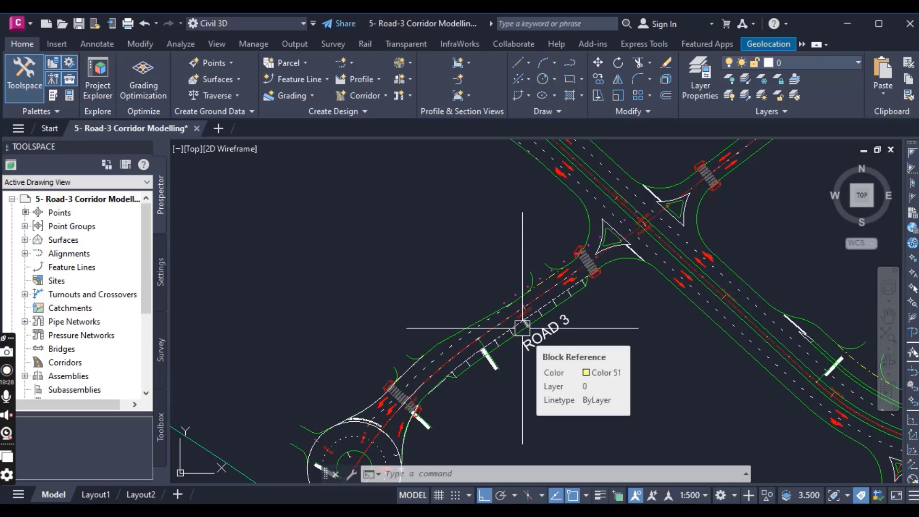
scroll(469, 359, up, 2)
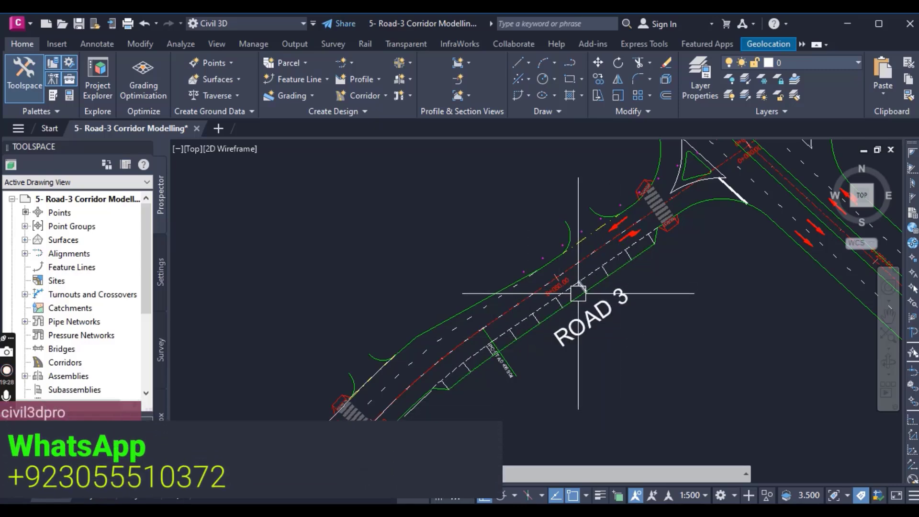
scroll(579, 292, up, 1)
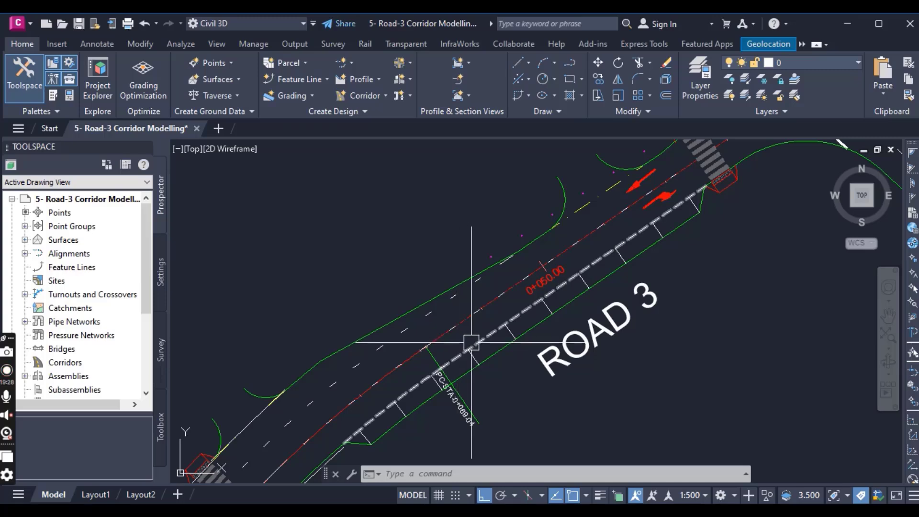
scroll(460, 339, down, 1)
scroll(416, 400, up, 3)
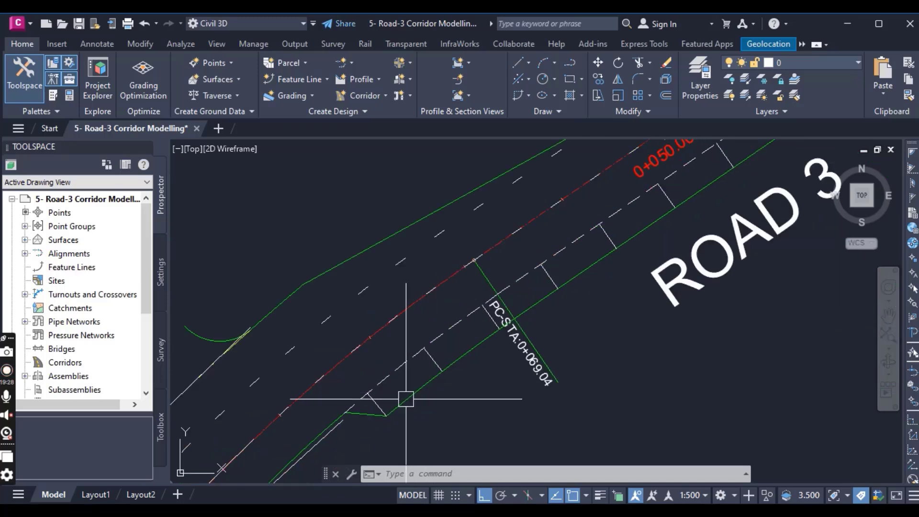
scroll(419, 395, down, 2)
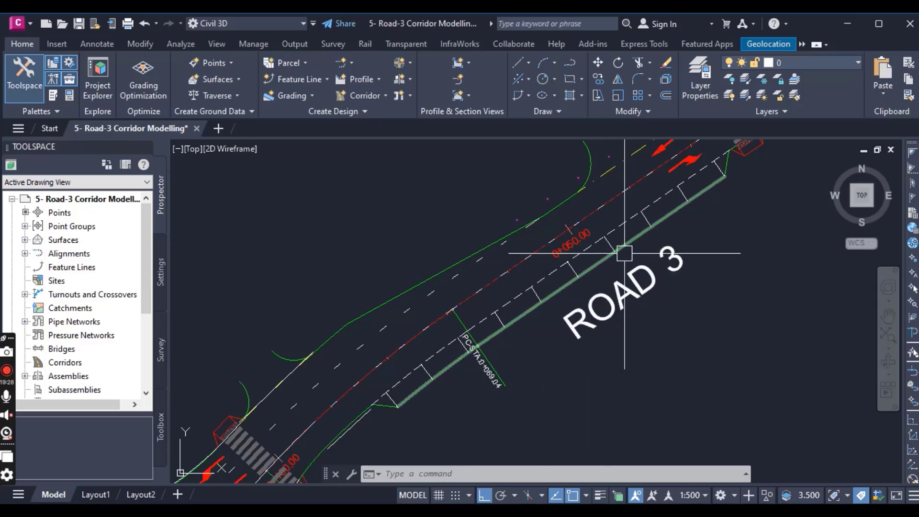
scroll(612, 258, up, 2)
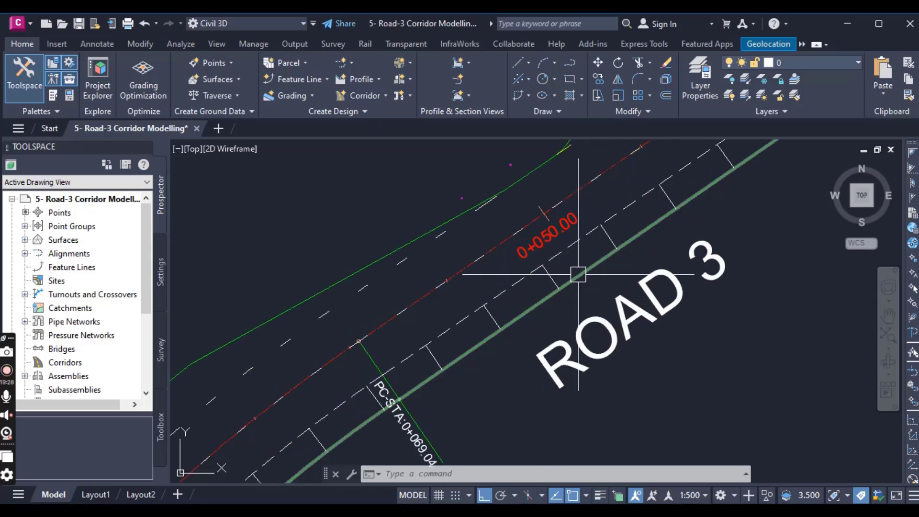
scroll(579, 284, down, 3)
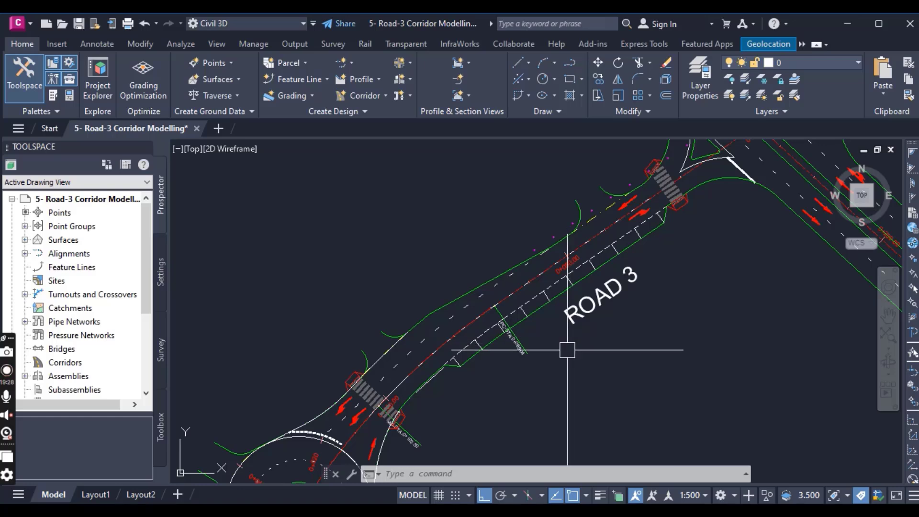
middle_drag(602, 348, 590, 319)
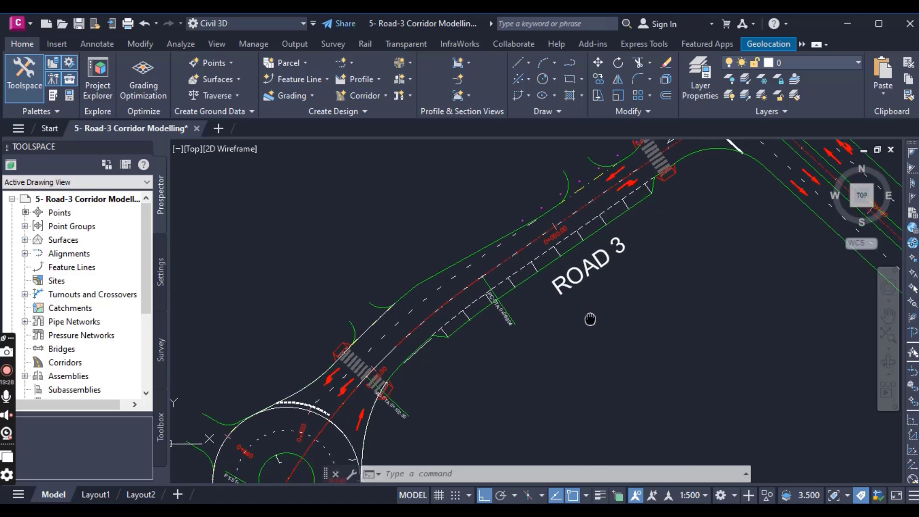
scroll(463, 328, up, 2)
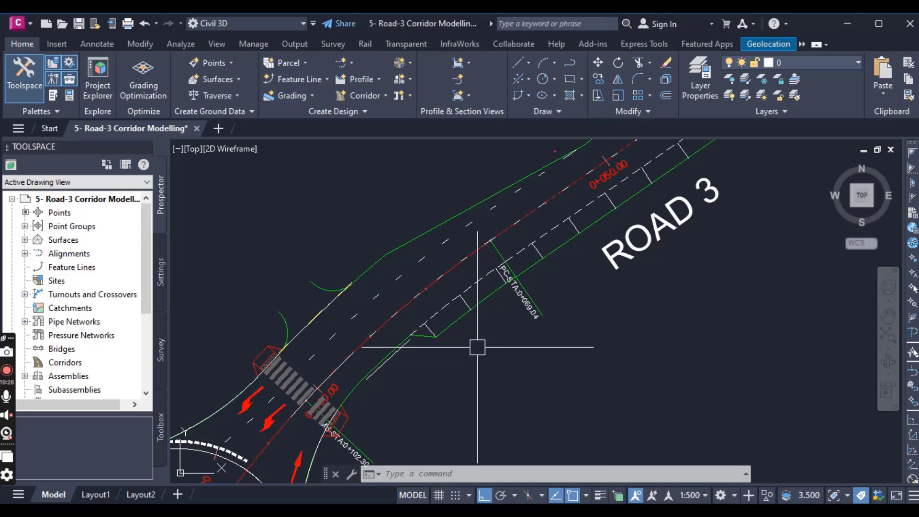
- Rename the road assembly below the typical cross sections as "road-3 & 5"
scroll(472, 348, down, 2)
scroll(512, 332, down, 2)
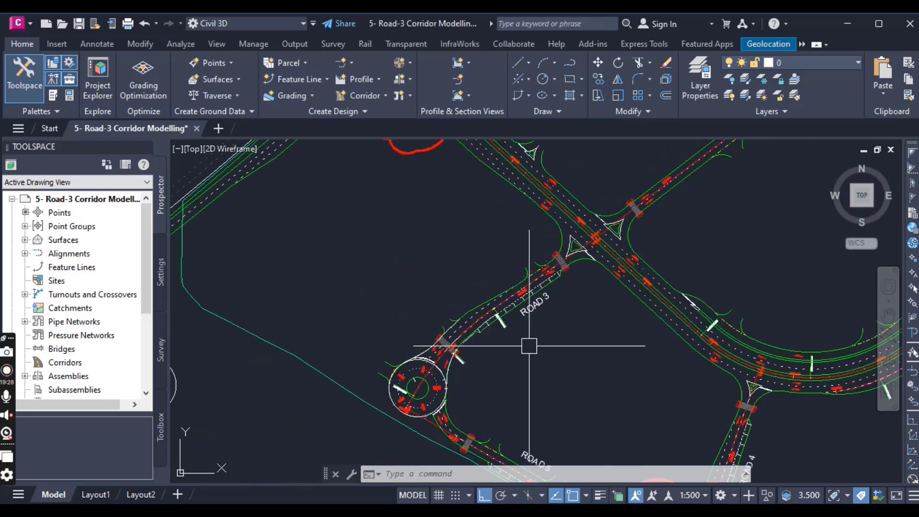
middle_drag(529, 344, 442, 345)
scroll(457, 336, down, 3)
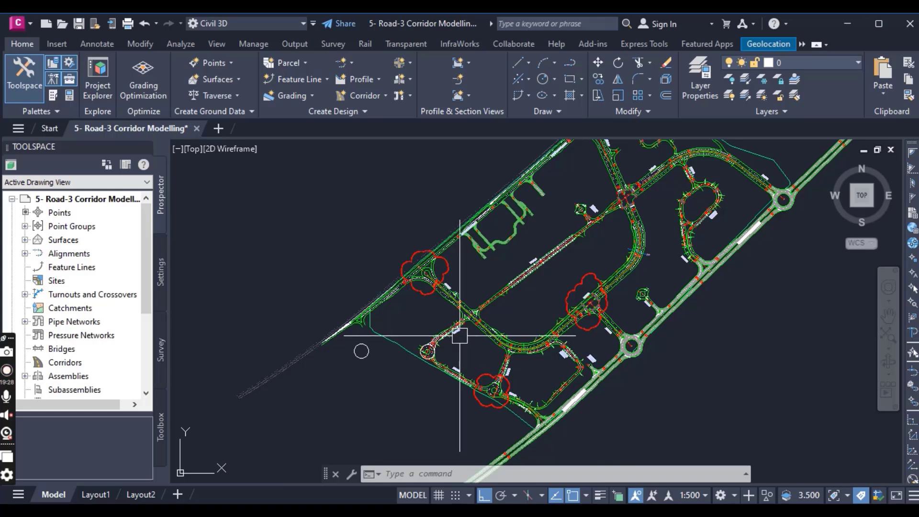
scroll(497, 330, down, 2)
scroll(556, 322, down, 1)
middle_drag(556, 323, 381, 395)
scroll(451, 385, down, 4)
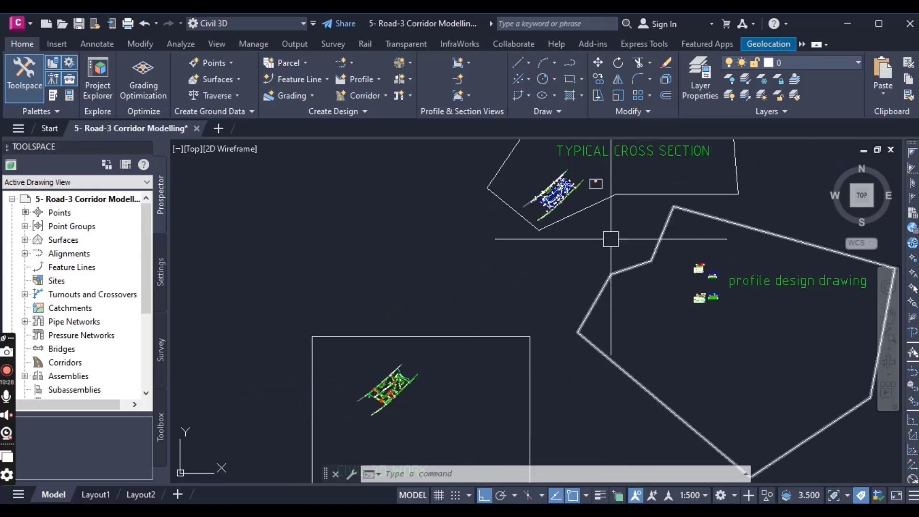
scroll(595, 169, up, 4)
scroll(593, 193, up, 4)
scroll(589, 299, up, 4)
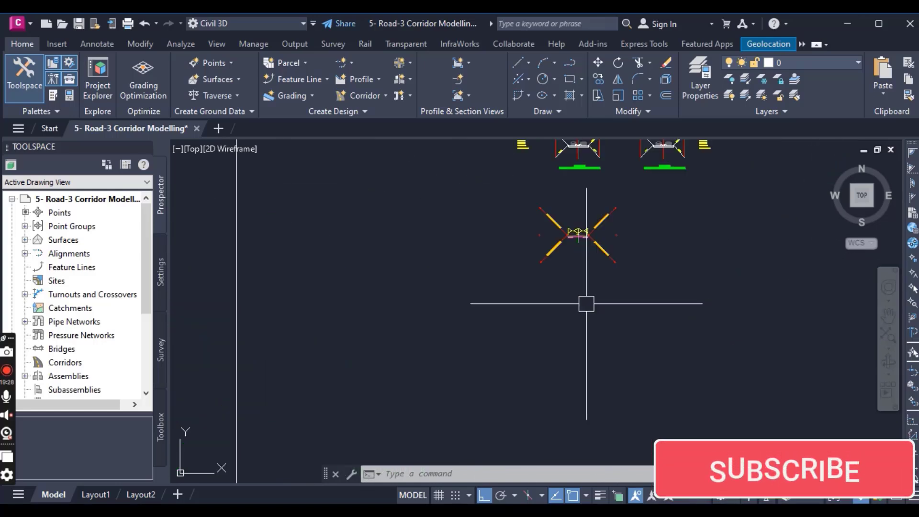
scroll(578, 214, up, 4)
middle_drag(561, 291, 552, 399)
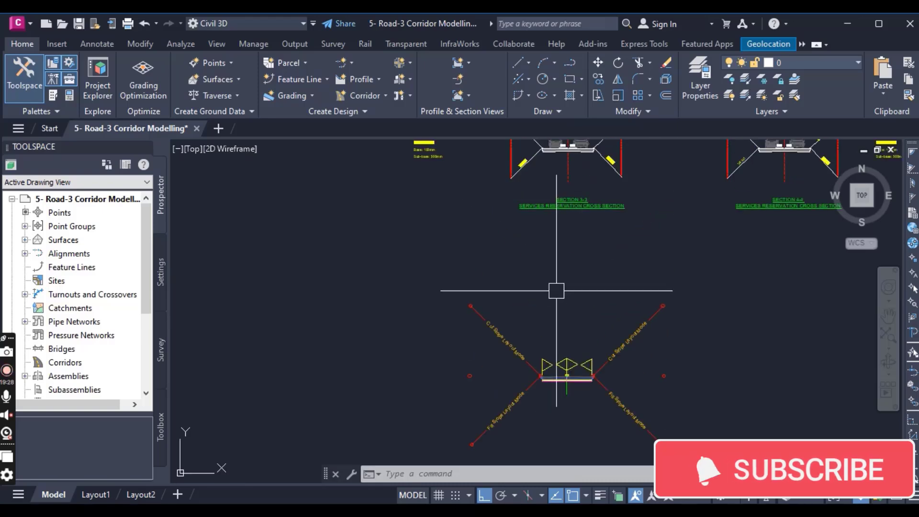
scroll(568, 403, up, 4)
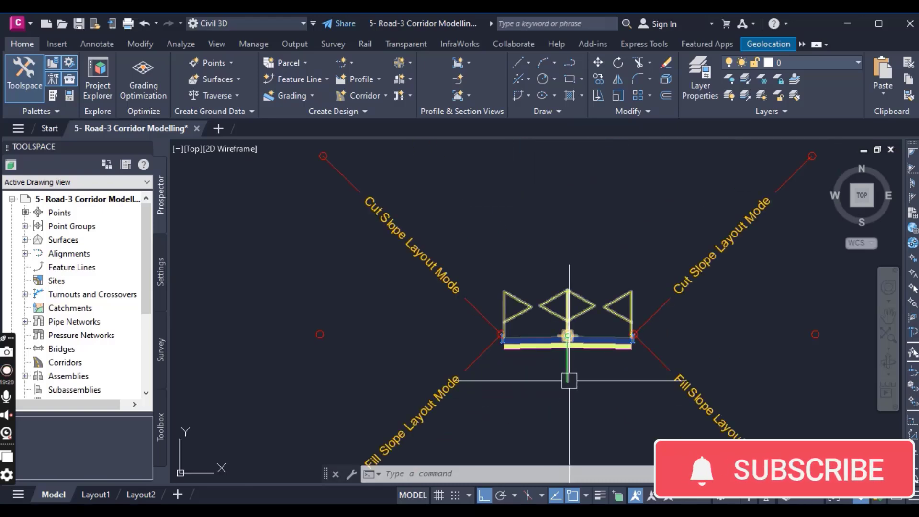
click(566, 342)
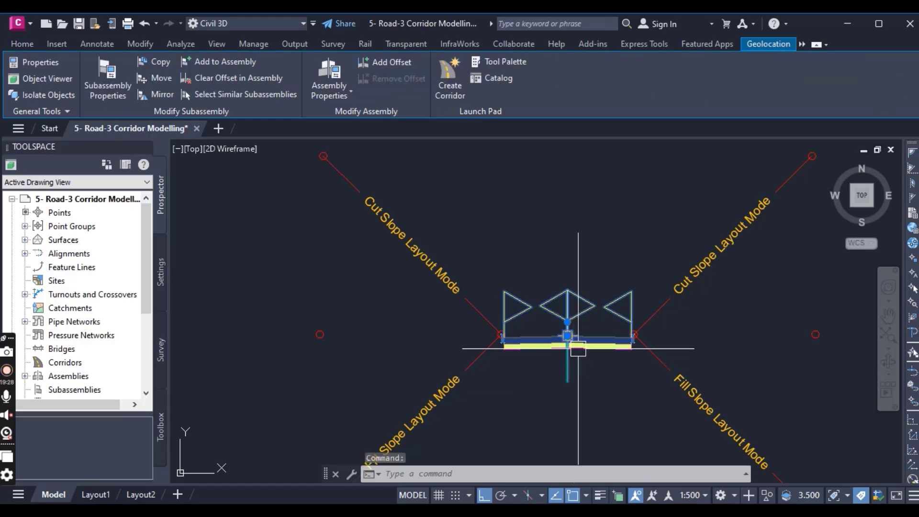
scroll(542, 277, down, 4)
middle_drag(545, 257, 553, 346)
scroll(552, 316, down, 2)
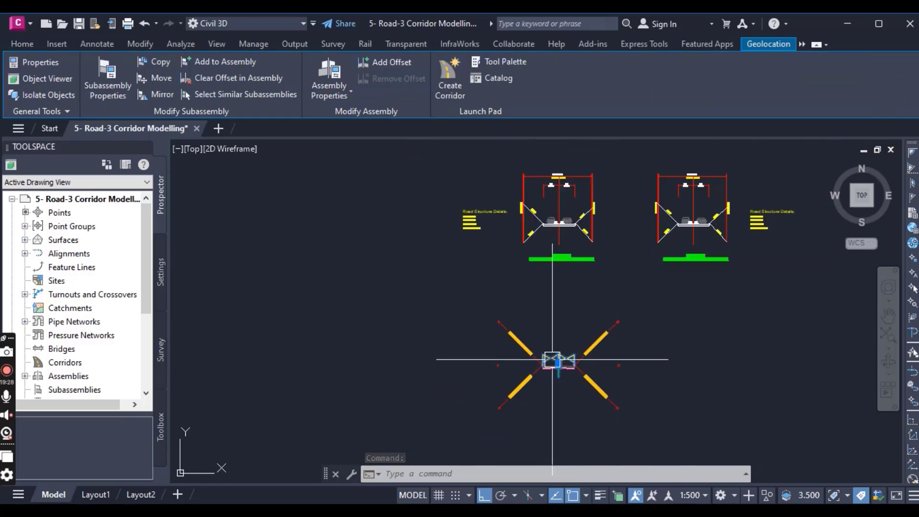
scroll(555, 381, up, 4)
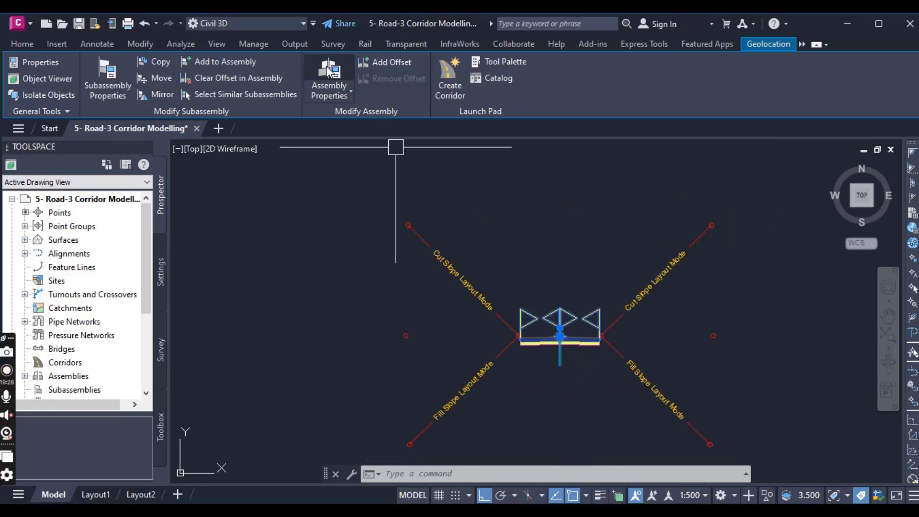
click(330, 75)
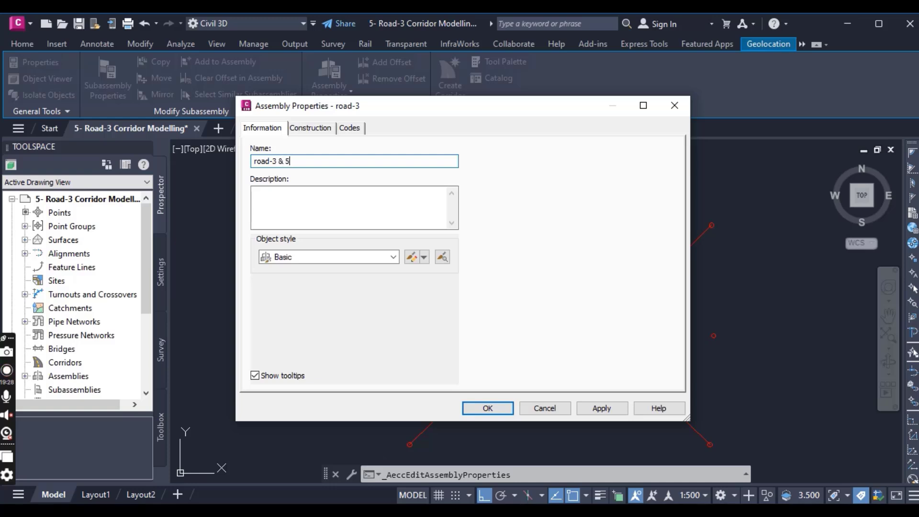
click(491, 406)
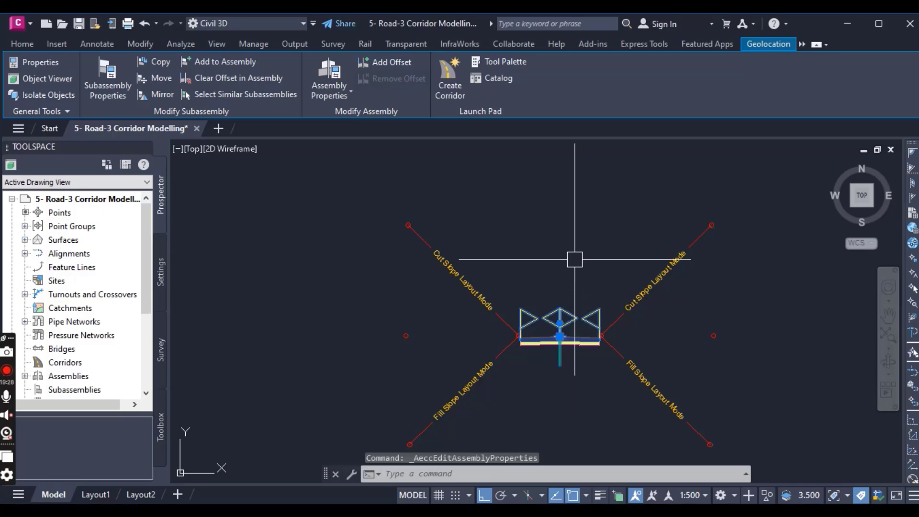
key(Escape)
- Examine the Road 3 plan and its junction with Road 1, including the traffic island and pedestrian crossing
scroll(559, 297, down, 2)
scroll(567, 315, down, 12)
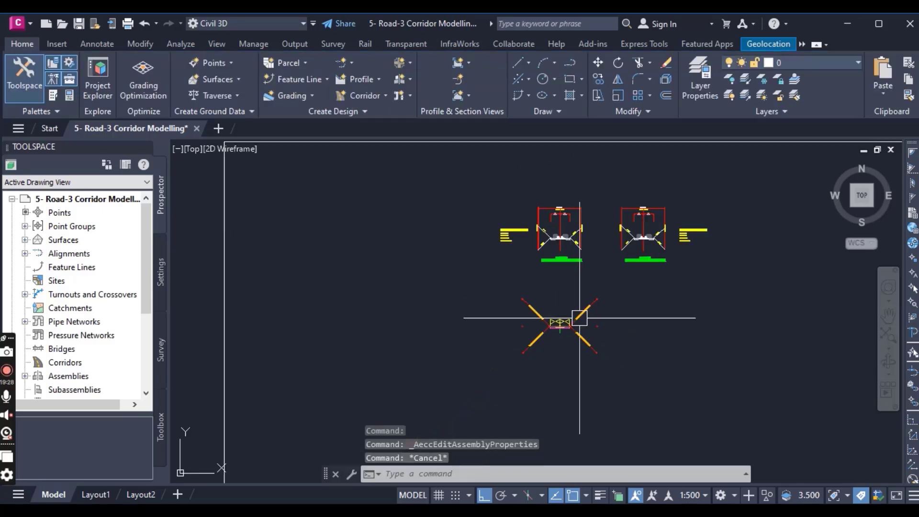
middle_drag(458, 380, 624, 297)
scroll(624, 298, down, 6)
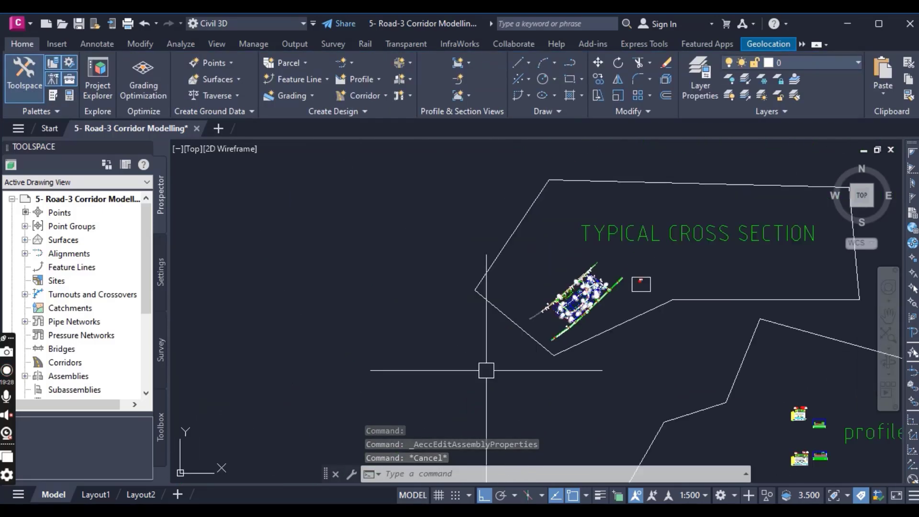
middle_drag(442, 384, 599, 271)
scroll(542, 309, down, 4)
scroll(519, 367, up, 4)
scroll(514, 375, up, 10)
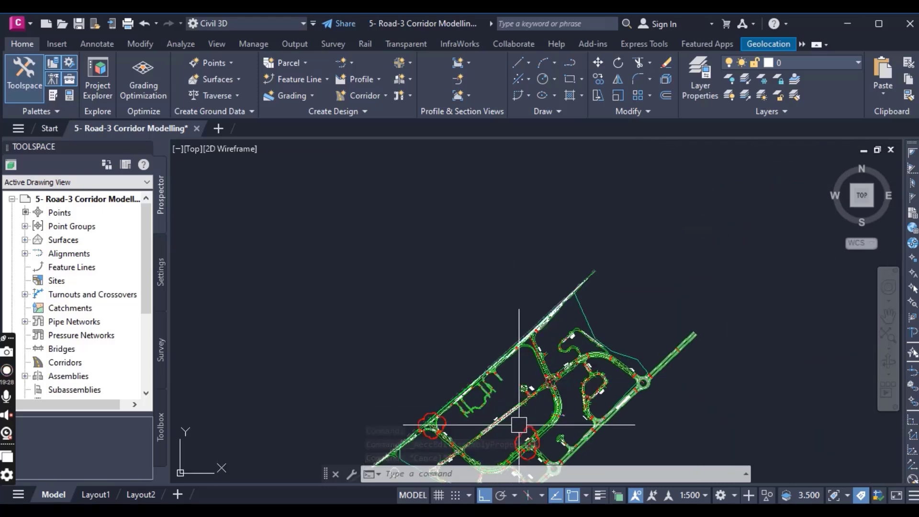
scroll(493, 175, up, 2)
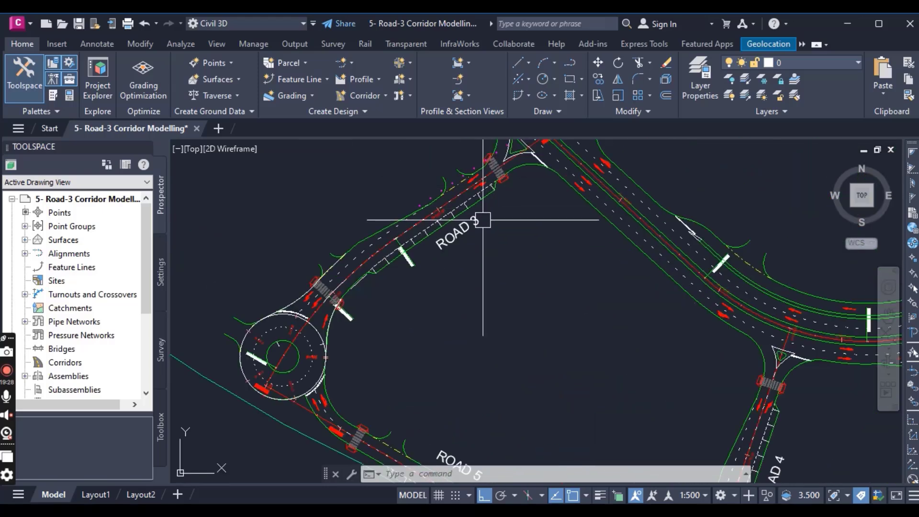
middle_drag(485, 237, 557, 343)
scroll(555, 287, up, 2)
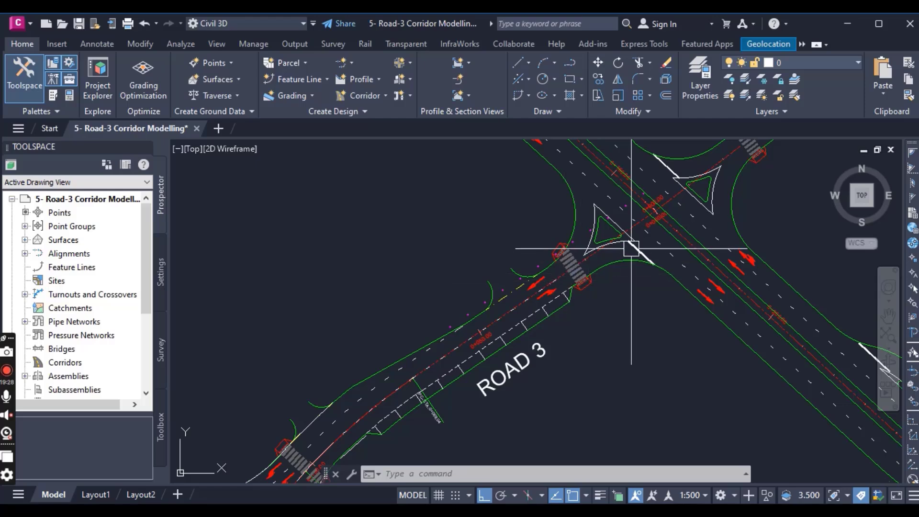
scroll(589, 246, up, 2)
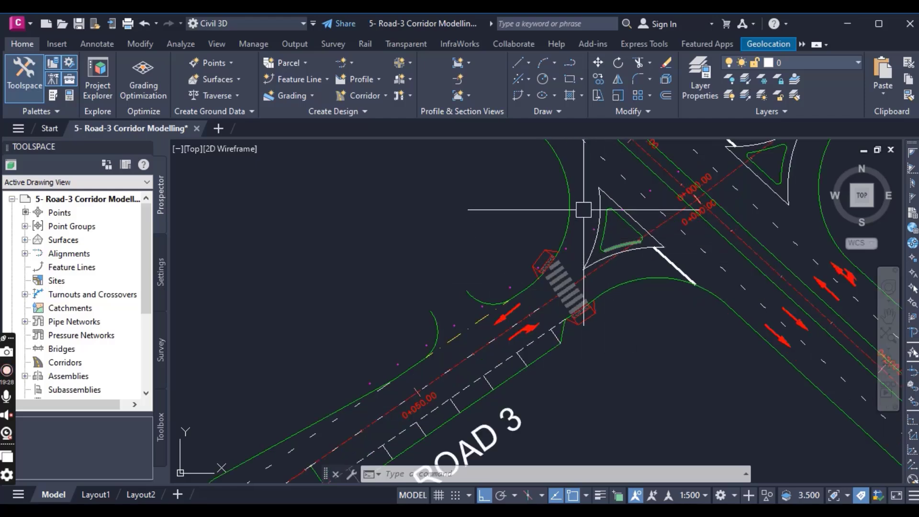
scroll(617, 276, down, 4)
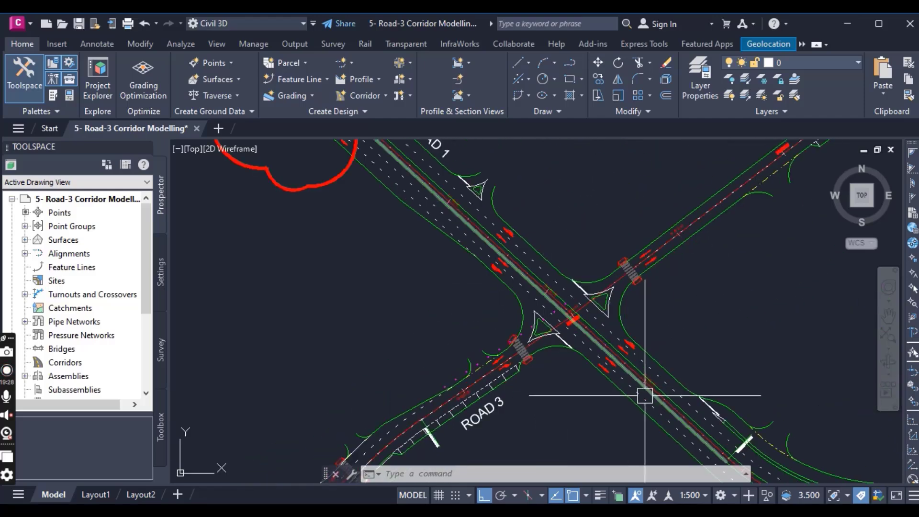
middle_drag(525, 271, 570, 329)
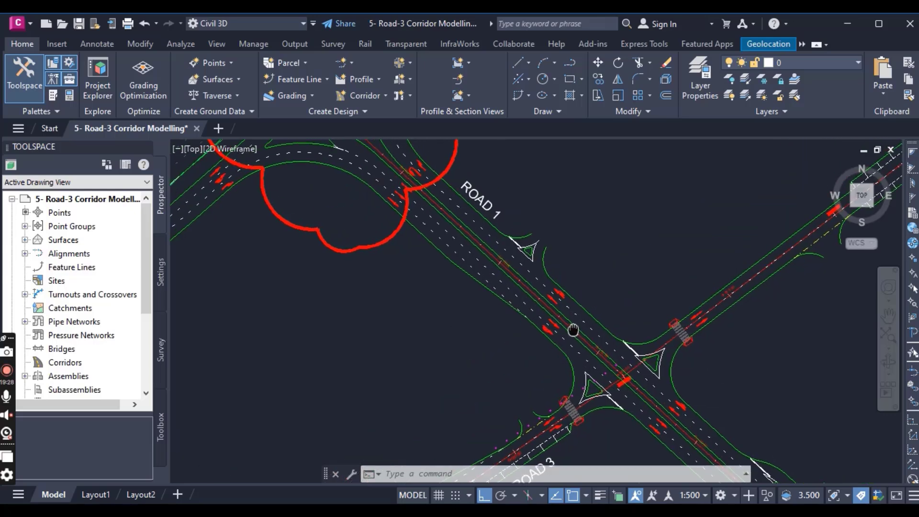
middle_drag(588, 378, 547, 242)
scroll(536, 294, up, 3)
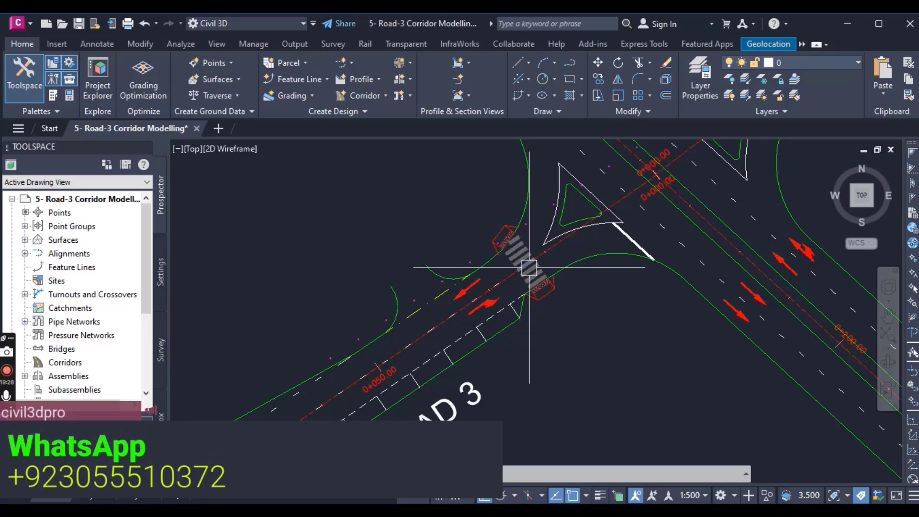
- Start a corridor named "RD-03 Cor" using the RD-03 alignment and RD-03 PROFILE as its baseline
scroll(483, 317, down, 2)
scroll(447, 287, up, 3)
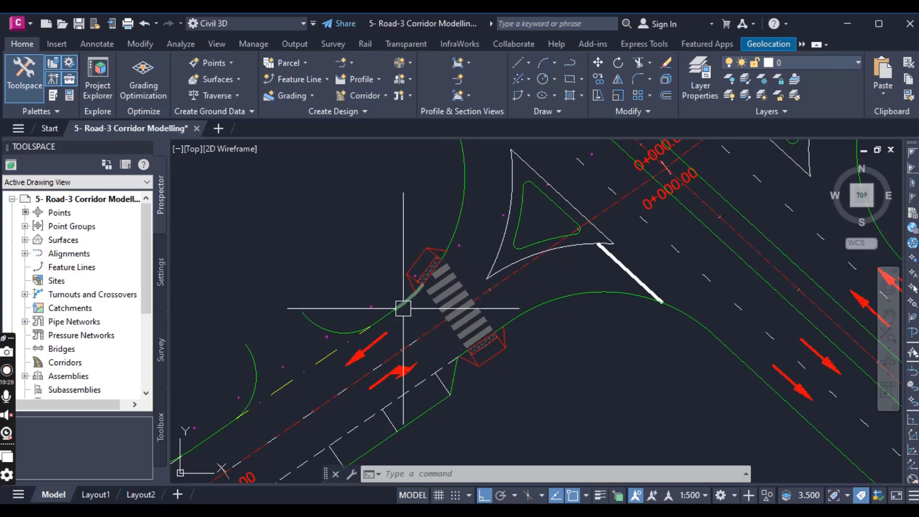
scroll(421, 293, down, 3)
middle_drag(457, 331, 598, 262)
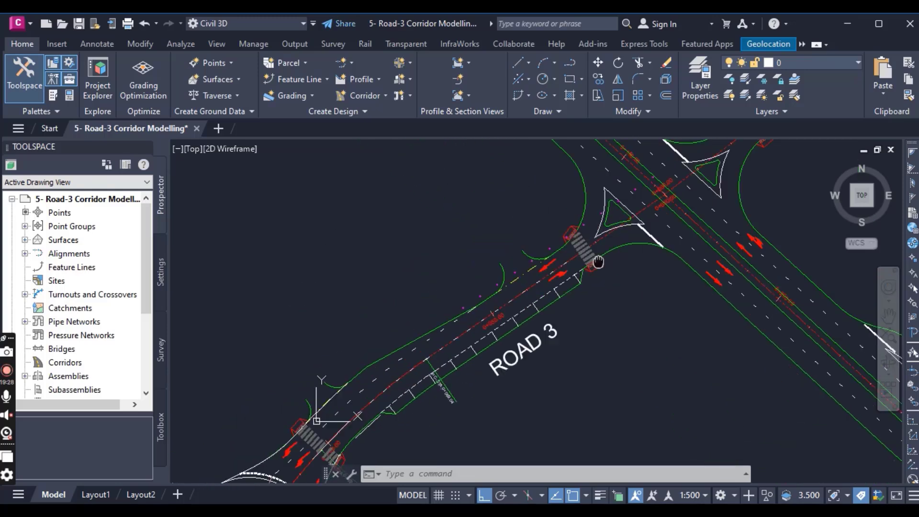
scroll(598, 262, down, 3)
scroll(535, 325, up, 1)
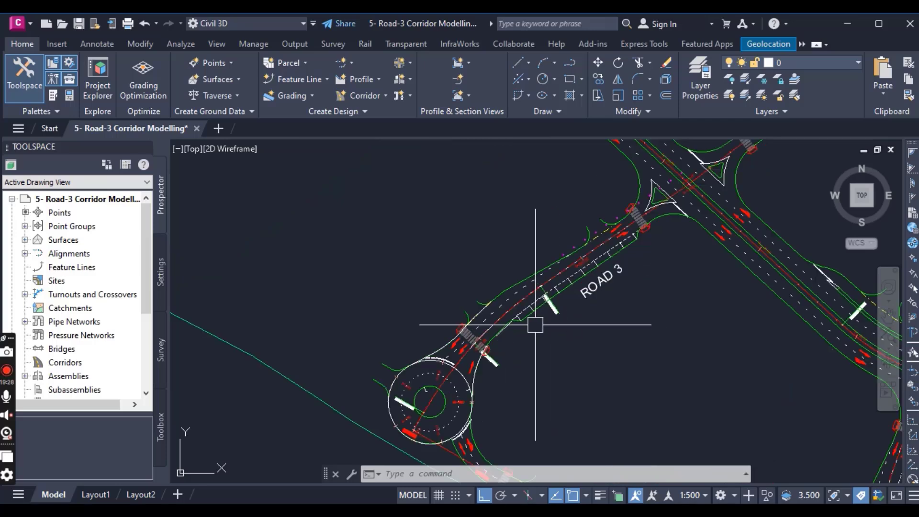
click(382, 98)
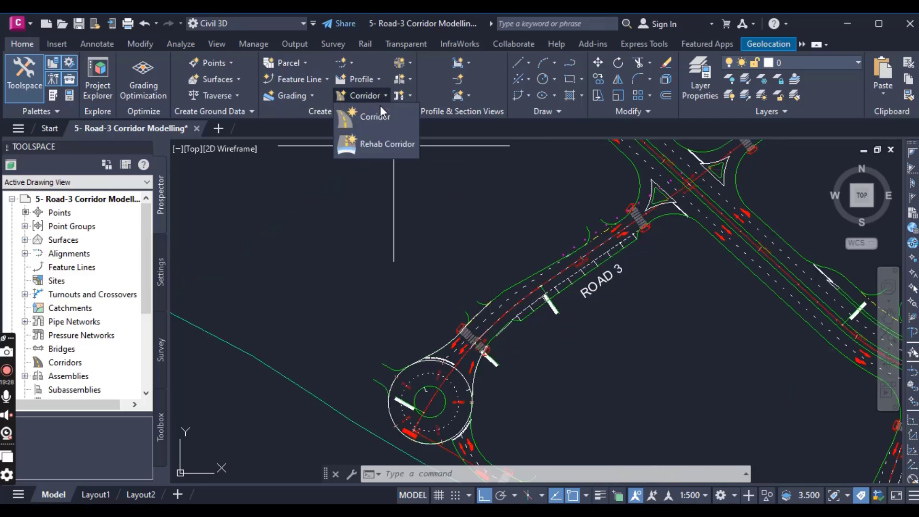
click(381, 115)
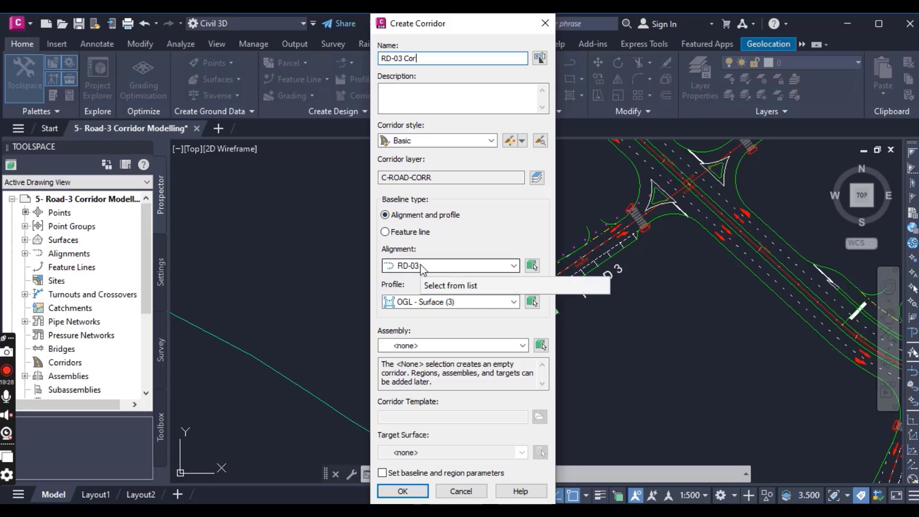
click(419, 302)
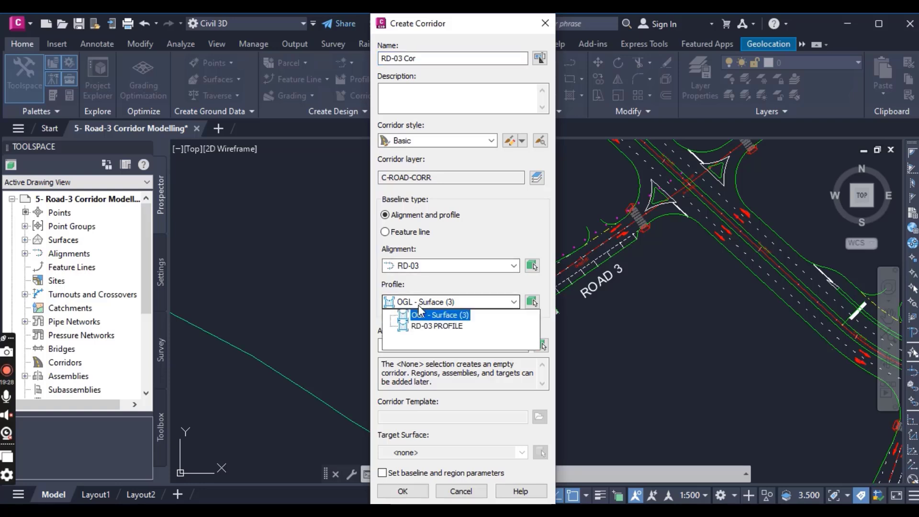
click(433, 327)
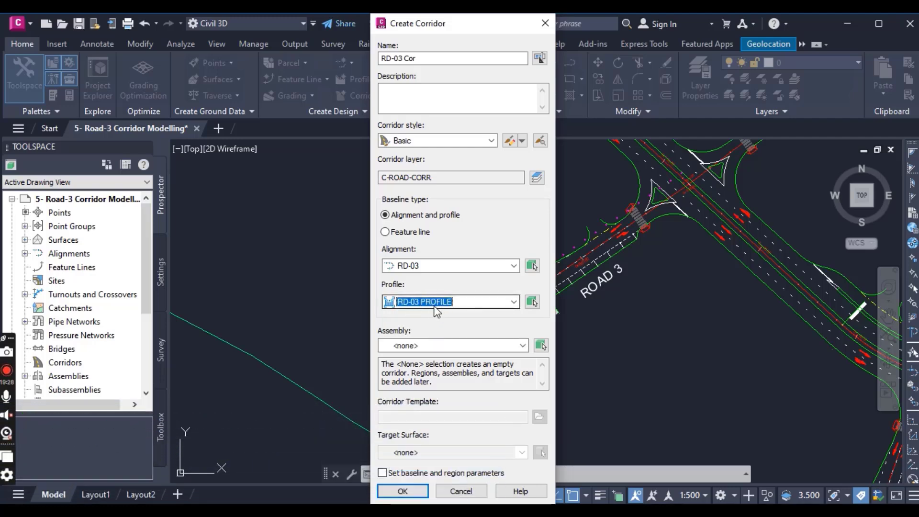
- Assign the road-3 & 5 assembly and OGL target surface, and create the corridor with the existing baseline and region parameters
click(416, 345)
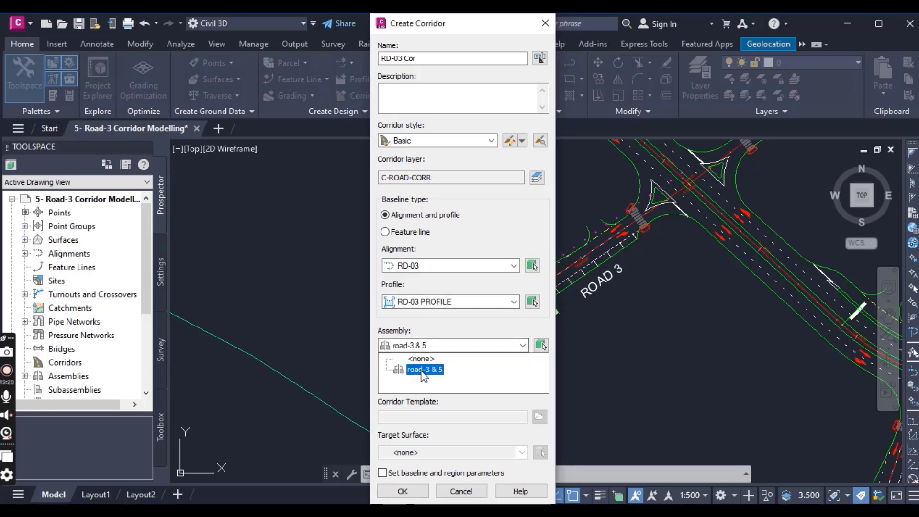
click(422, 370)
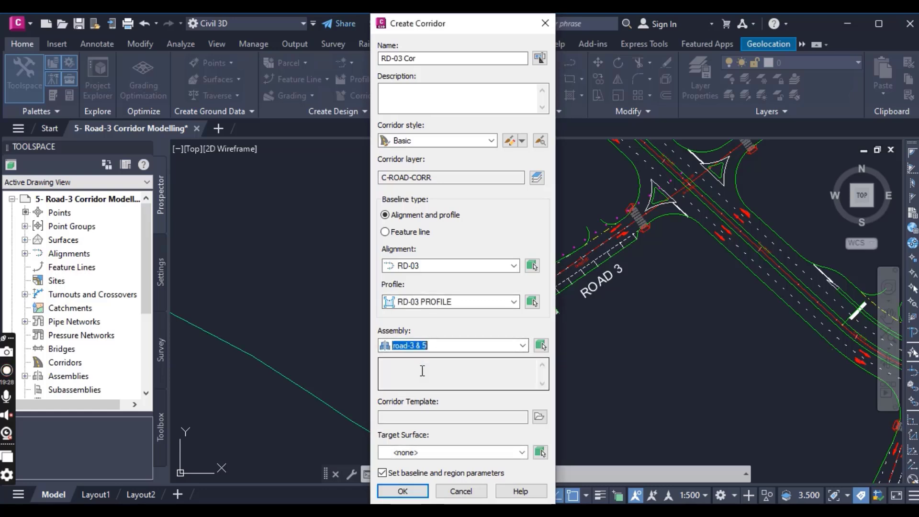
click(410, 452)
click(414, 476)
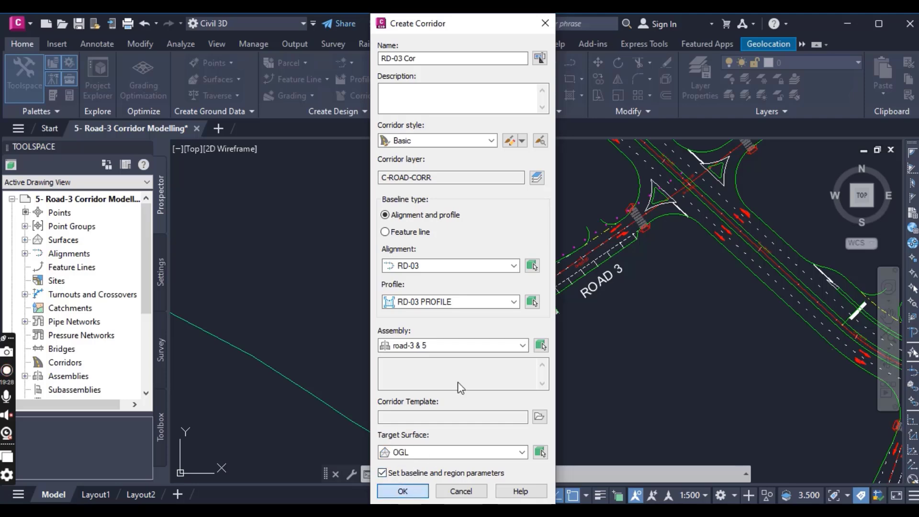
key(Return)
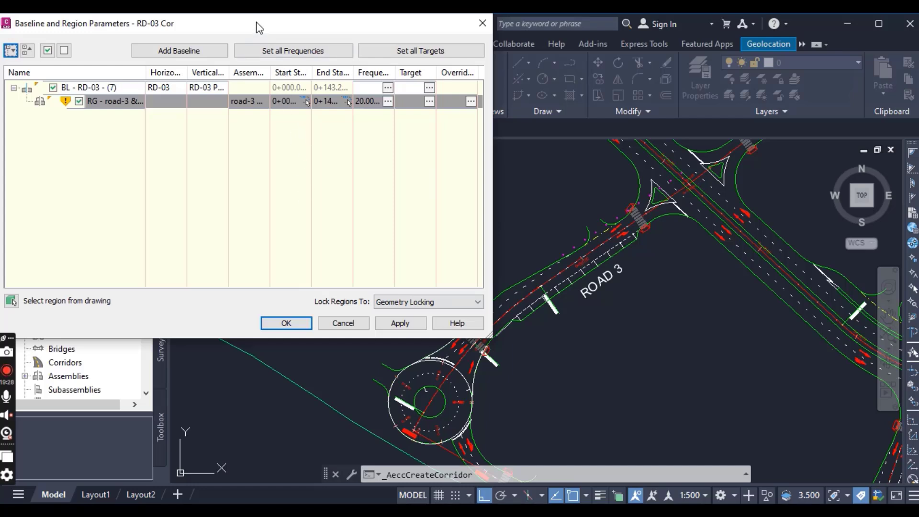
drag(258, 27, 313, 48)
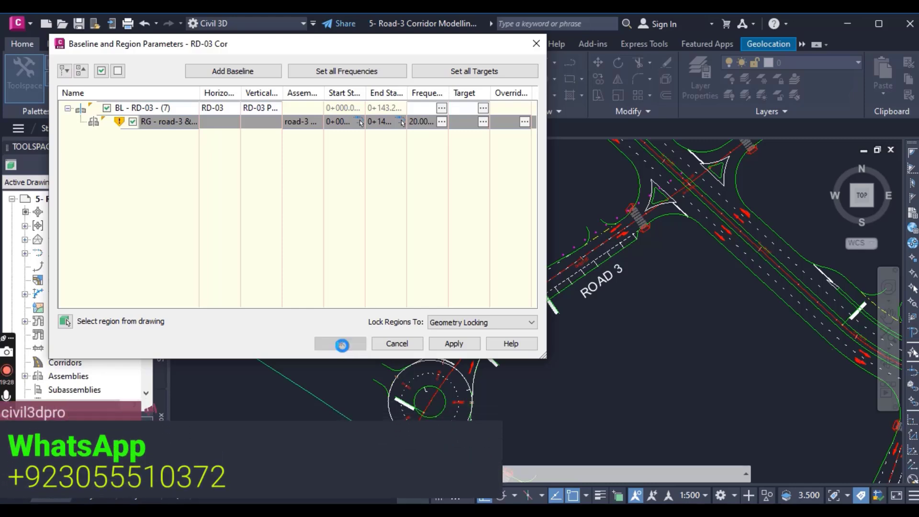
click(379, 228)
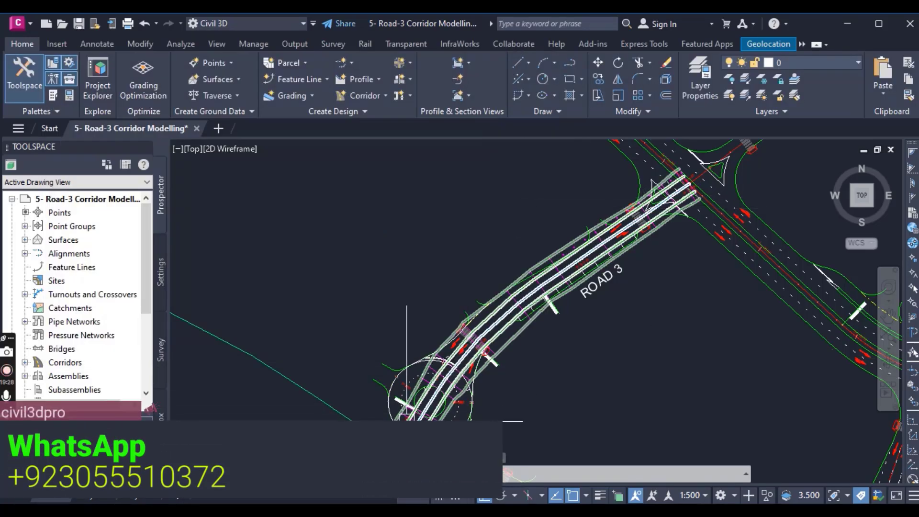
- Stretch the corridor region's start away from Road 1 to the junction side of the pedestrian crossing beside the traffic island
click(508, 335)
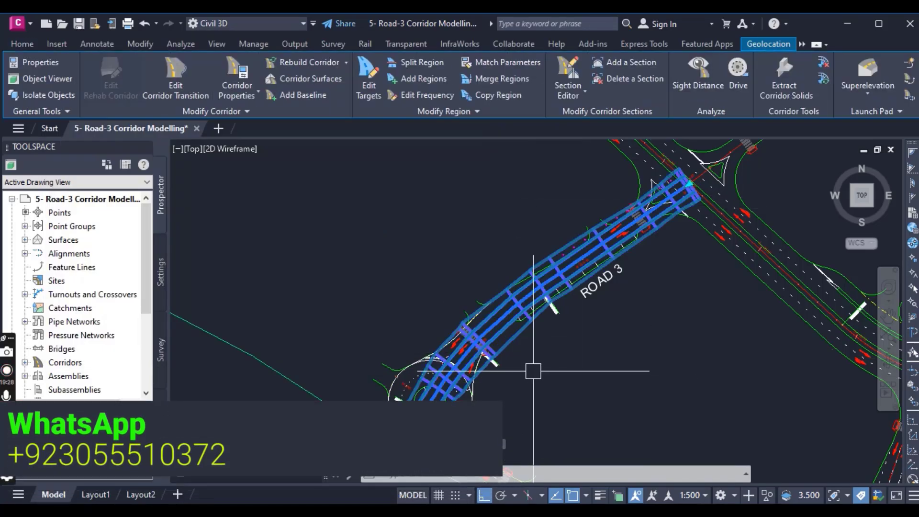
middle_drag(533, 370, 471, 344)
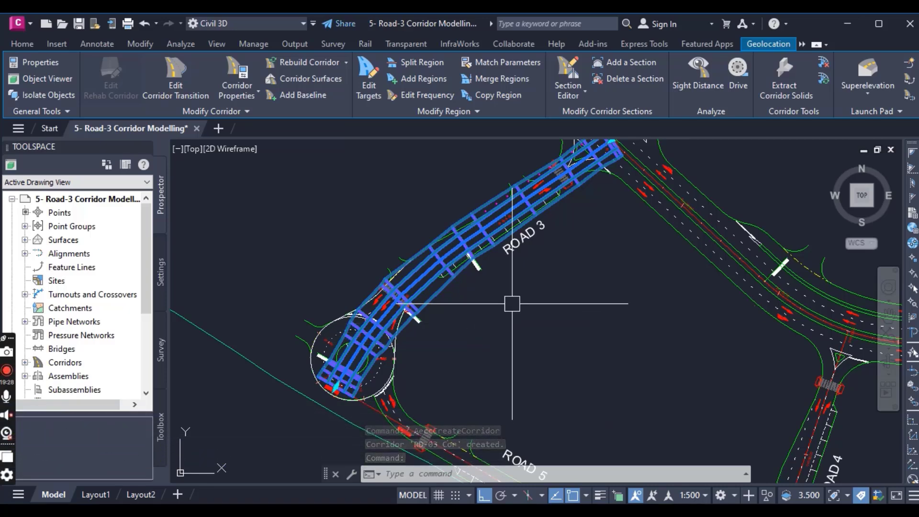
scroll(512, 303, up, 3)
key(Escape)
scroll(512, 303, up, 2)
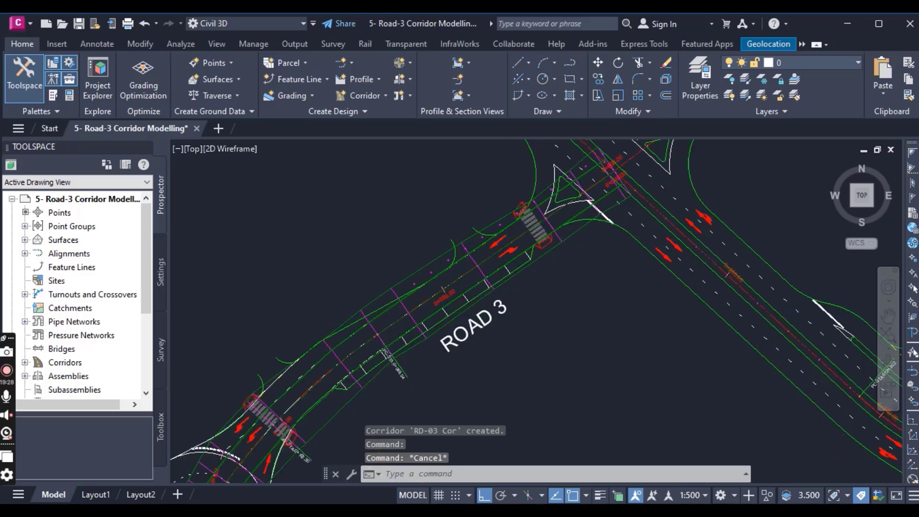
scroll(602, 248, up, 2)
click(602, 248)
scroll(602, 248, up, 2)
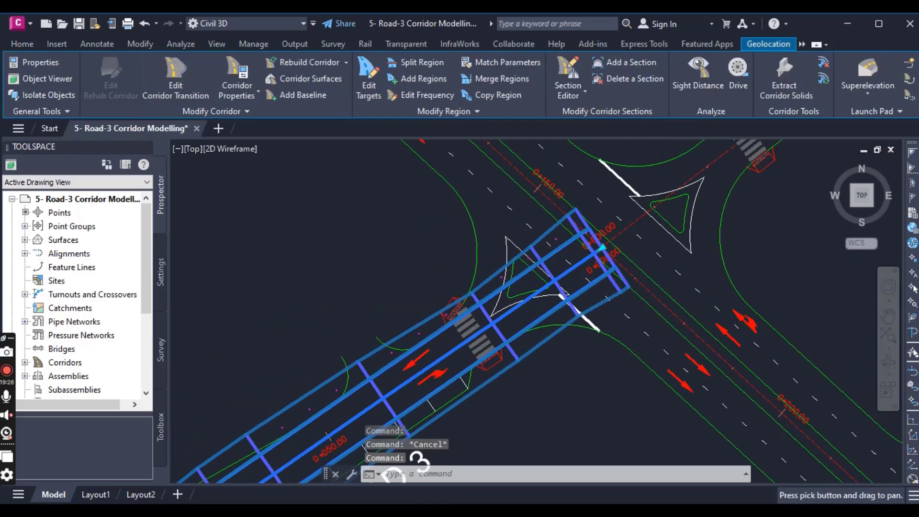
click(602, 248)
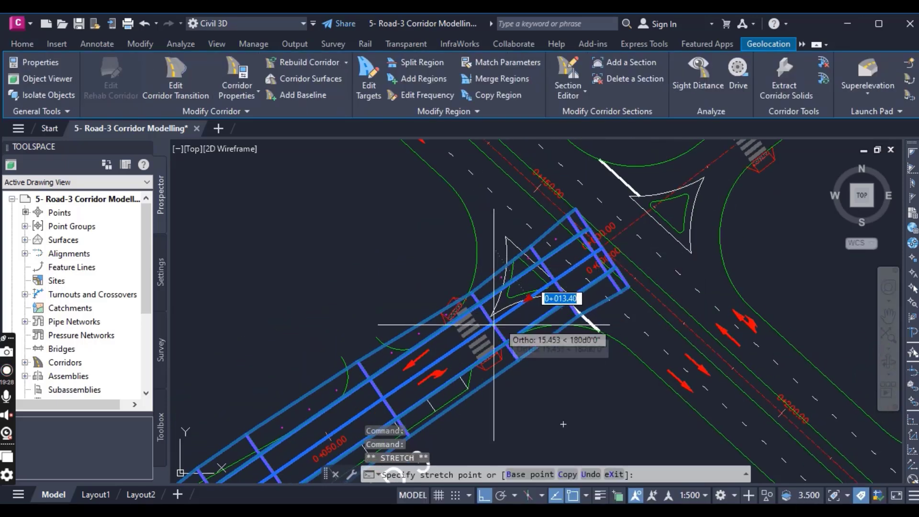
scroll(476, 334, up, 3)
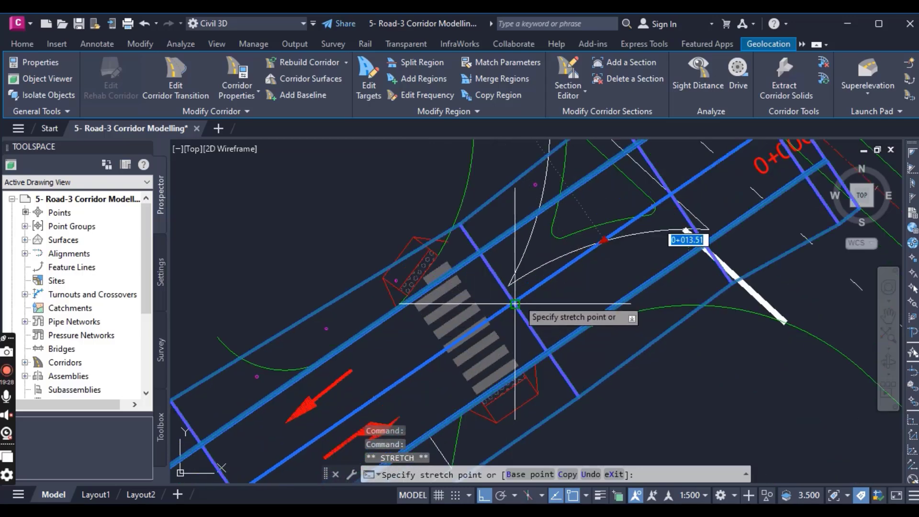
scroll(513, 301, down, 1)
scroll(550, 263, down, 4)
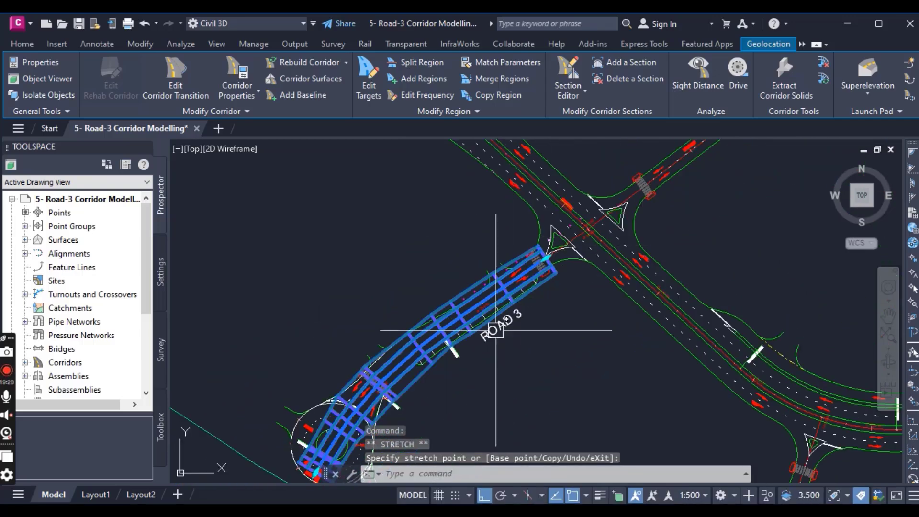
- Stretch the corridor region's other end back from the roundabout to the Road 3 side of the pedestrian crossing
middle_drag(468, 388, 540, 218)
scroll(393, 353, up, 7)
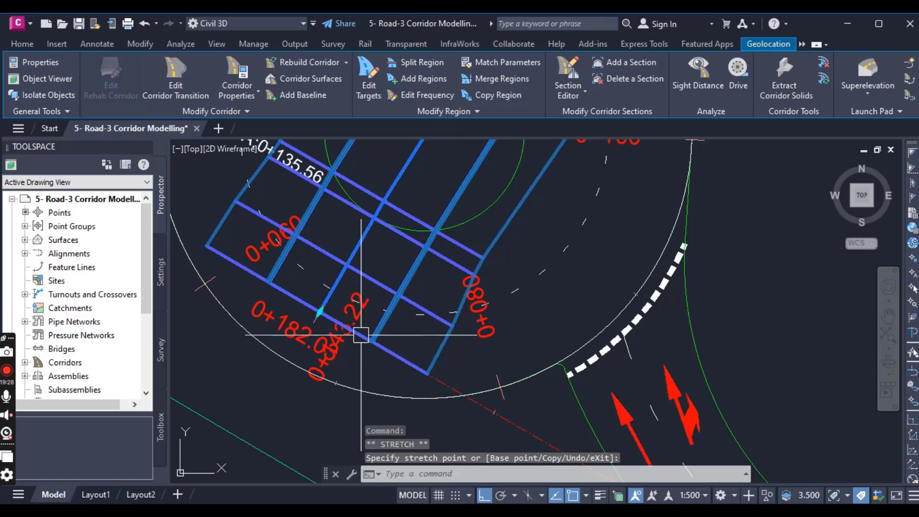
click(319, 313)
middle_drag(373, 239, 312, 436)
scroll(375, 316, down, 5)
middle_drag(385, 293, 308, 449)
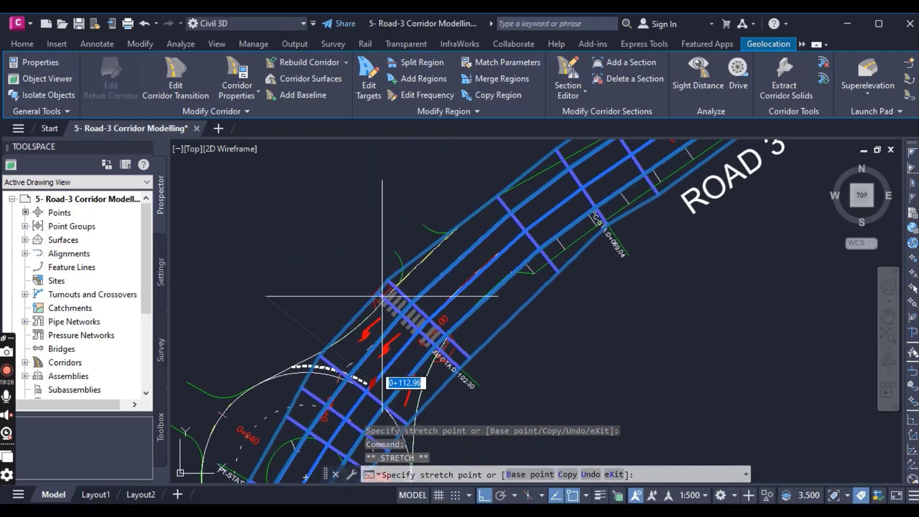
scroll(322, 338, up, 5)
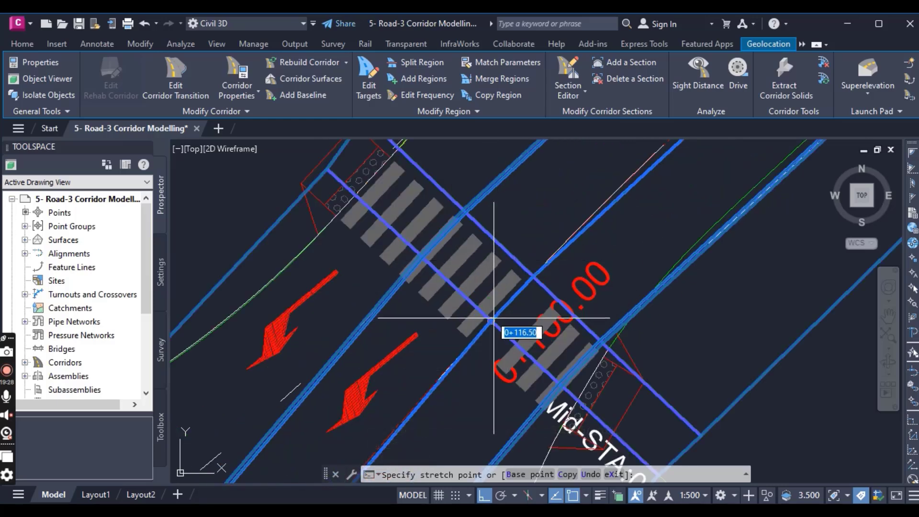
click(532, 276)
scroll(507, 322, down, 5)
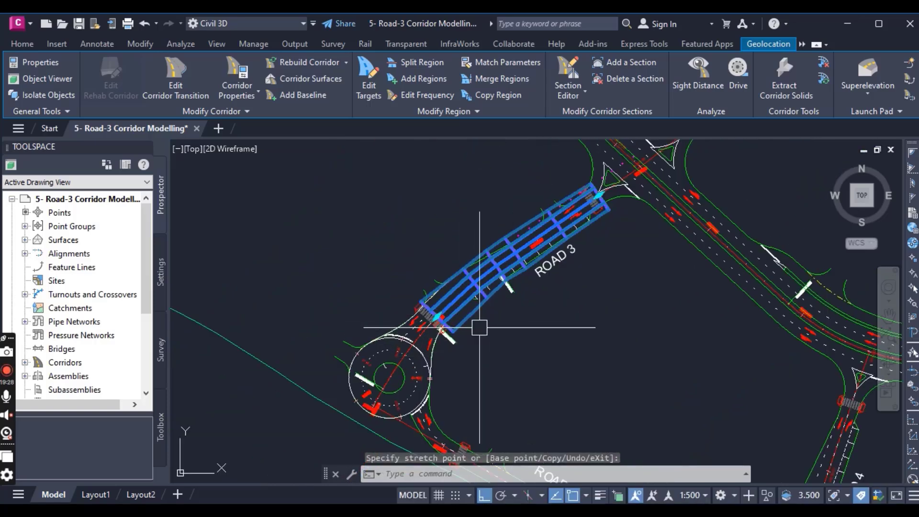
- Compare the shortened corridor's edges and section spacing with the Road 3 edges and parking bays between the two crossings
scroll(455, 266, up, 4)
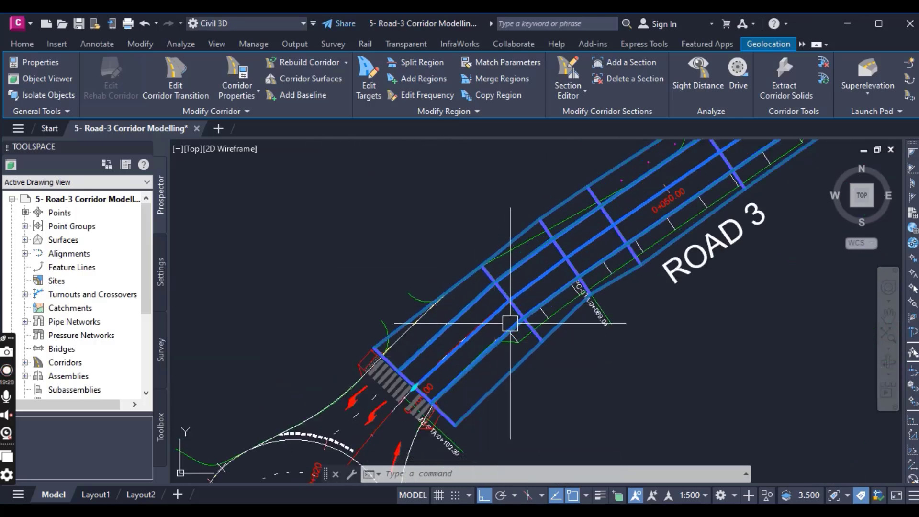
mouse_move(506, 322)
middle_down()
mouse_move(359, 369)
mouse_move(347, 322)
middle_up()
scroll(272, 390, down, 2)
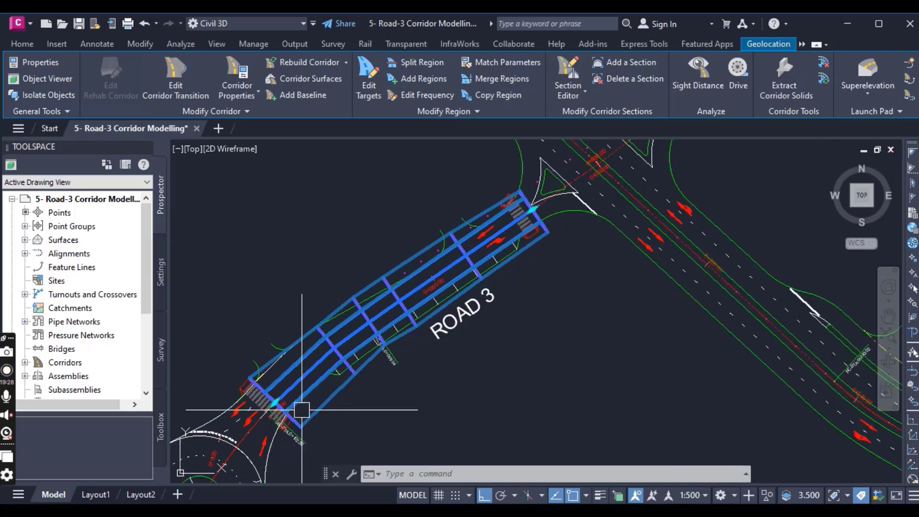
scroll(289, 382, up, 3)
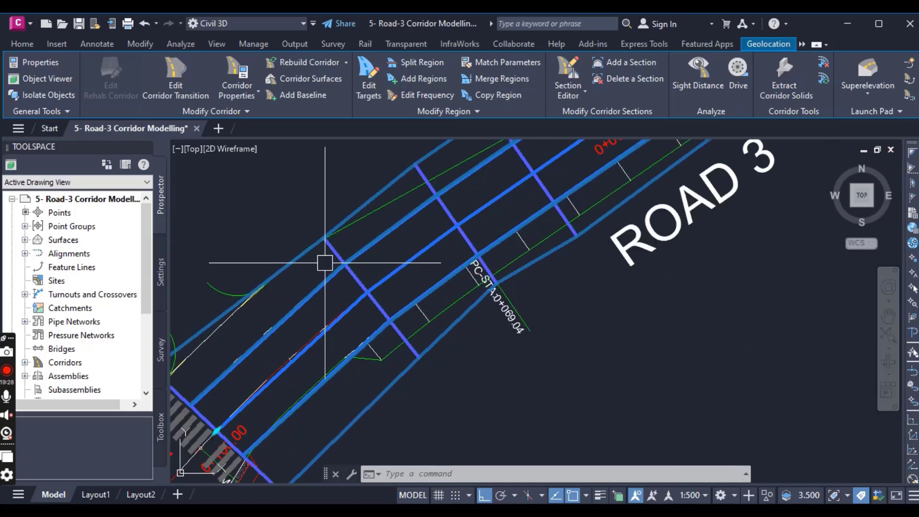
scroll(324, 261, down, 2)
mouse_move(344, 281)
middle_down()
mouse_move(326, 294)
mouse_move(379, 366)
middle_up()
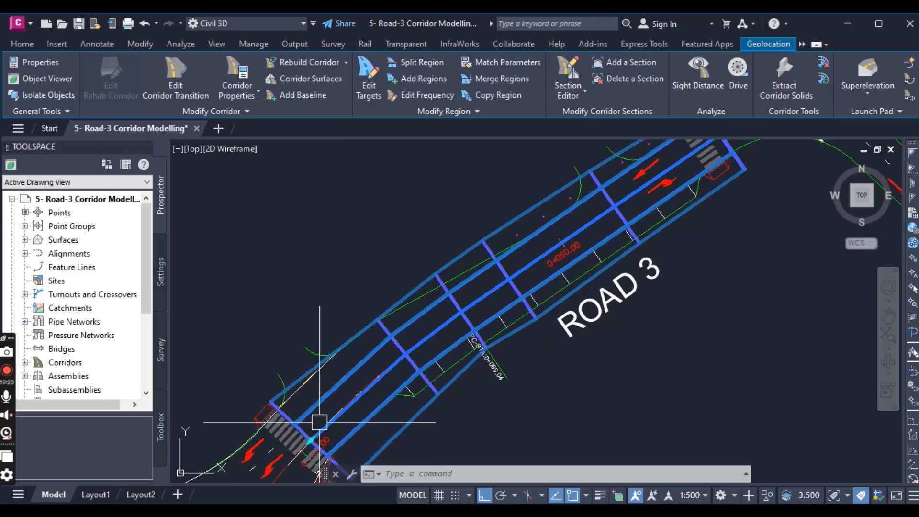
middle_drag(375, 387, 435, 359)
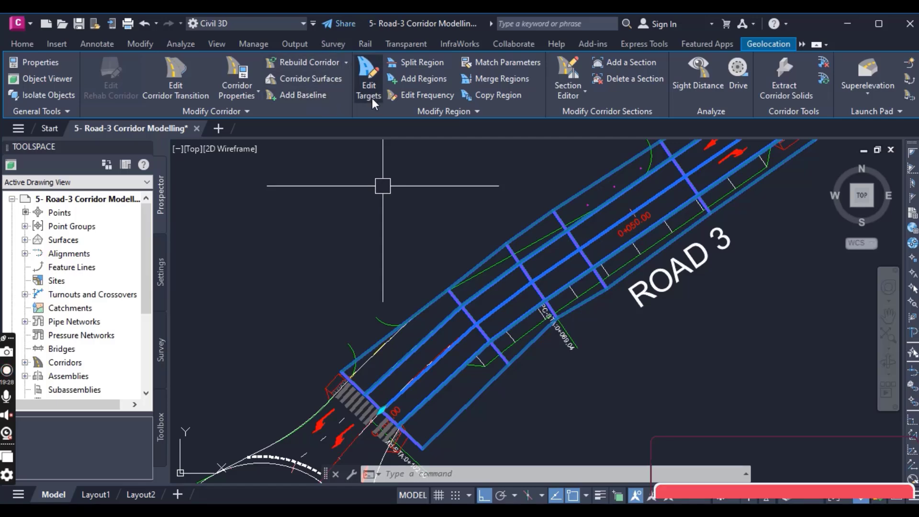
- Set the Road 3 corridor region's assembly frequency to 1 m along tangents, curves, spirals and vertical curves
click(423, 94)
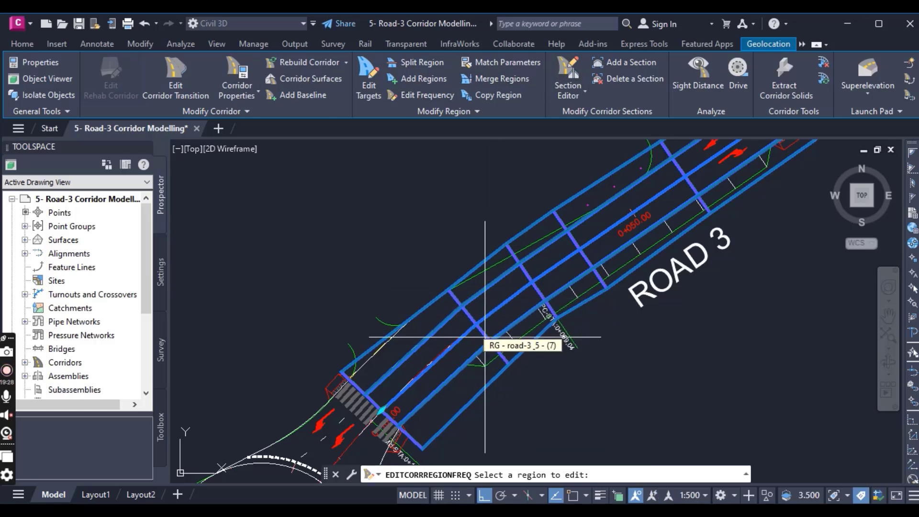
click(422, 327)
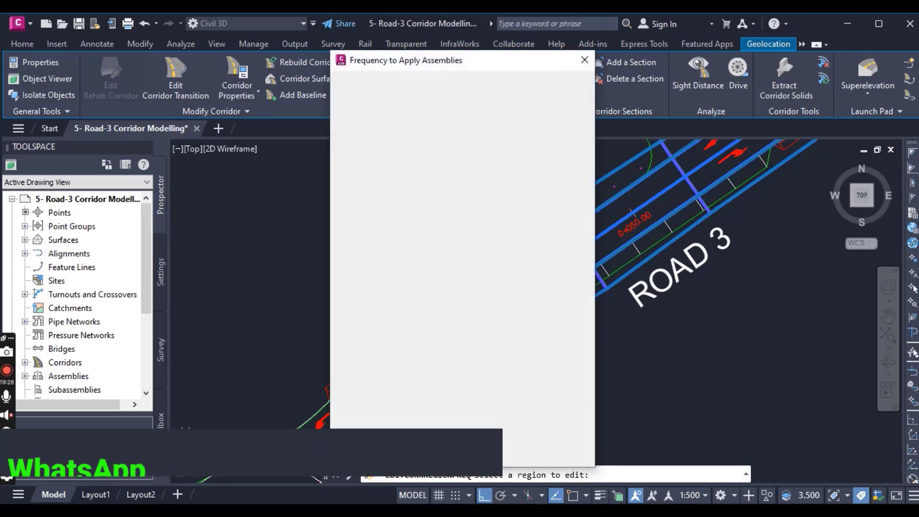
click(497, 129)
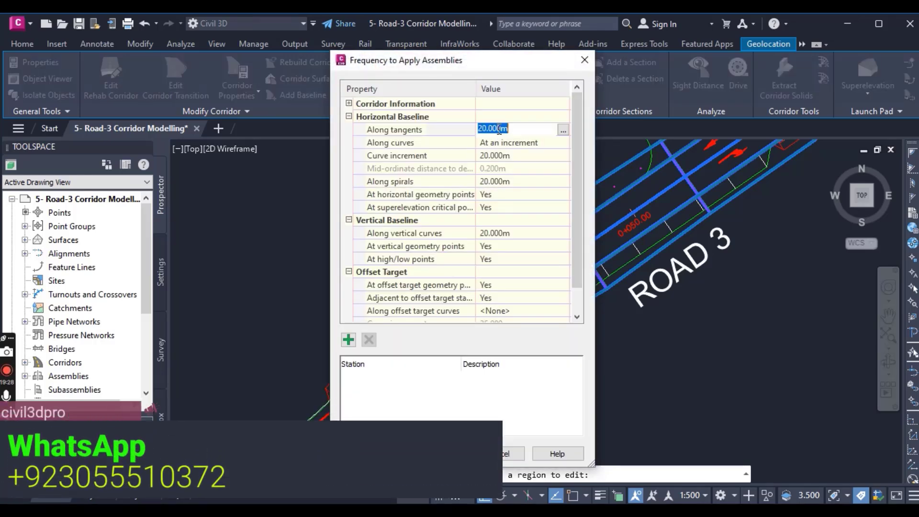
text(1)
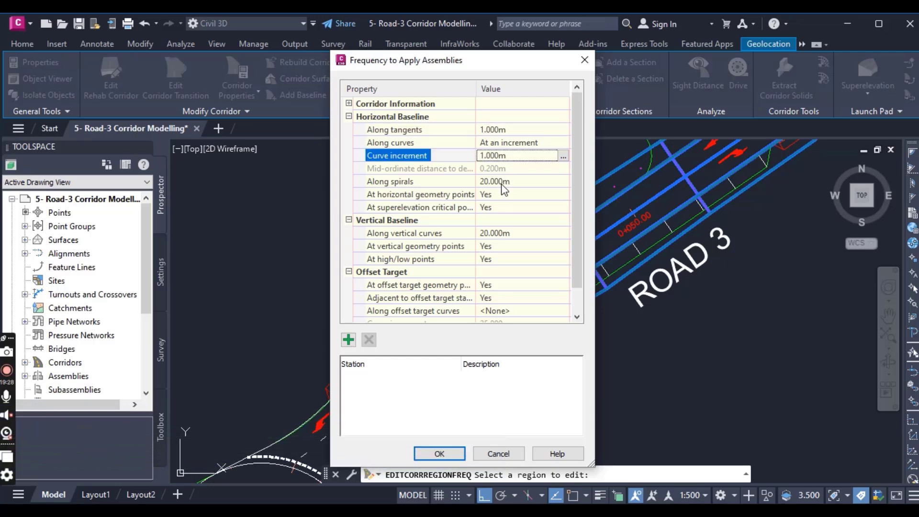
click(508, 181)
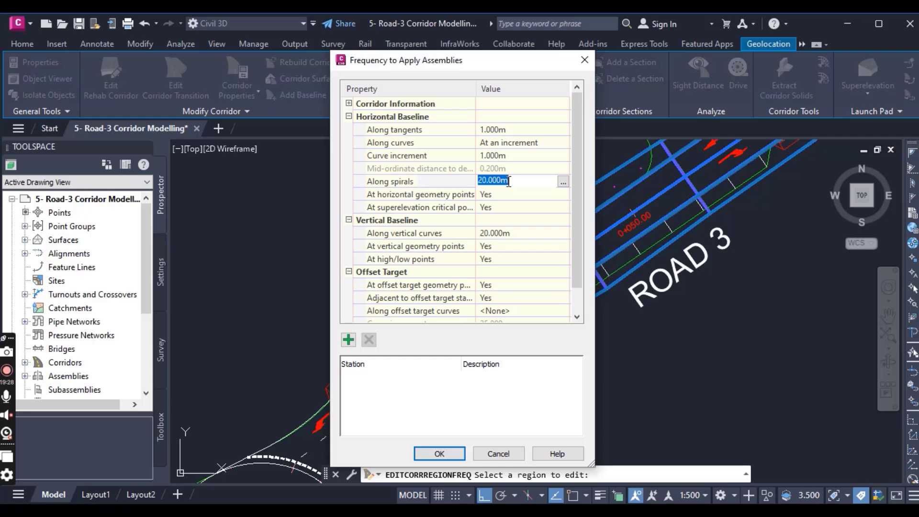
click(512, 234)
text(1)
key(Return)
scroll(498, 294, down, 1)
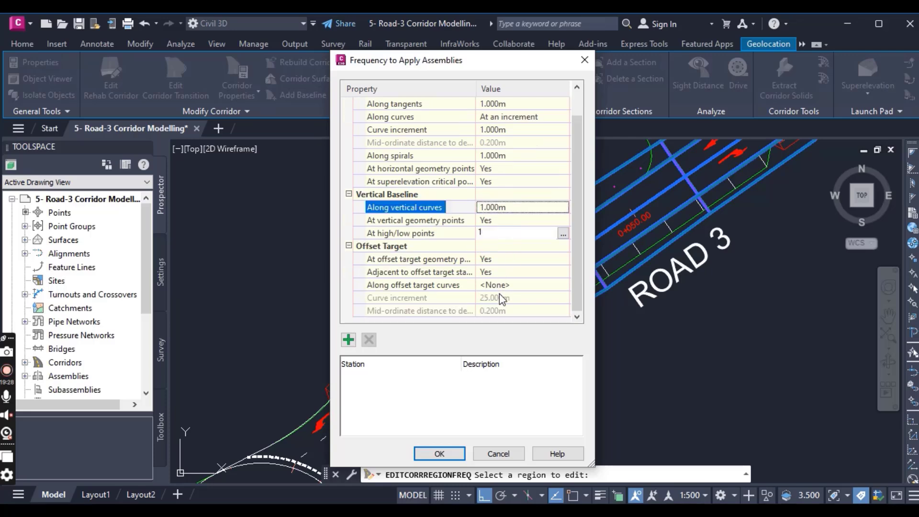
click(450, 454)
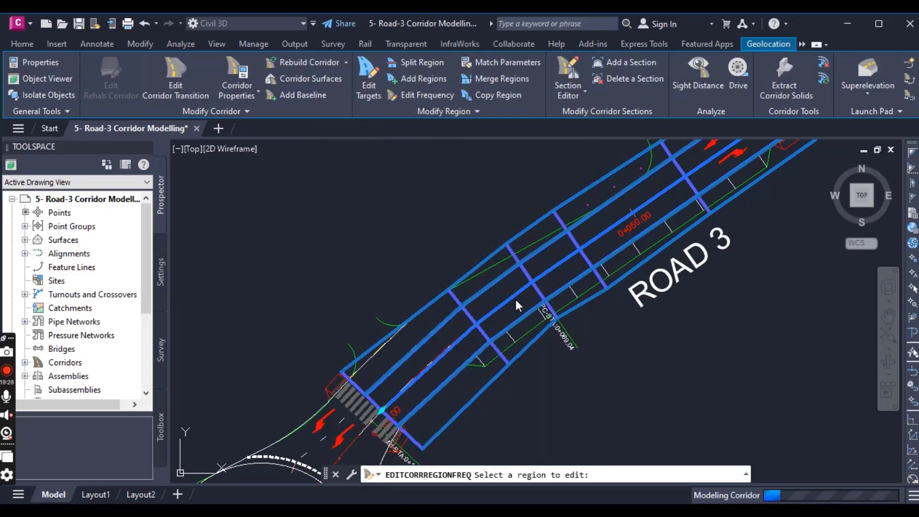
key(Escape)
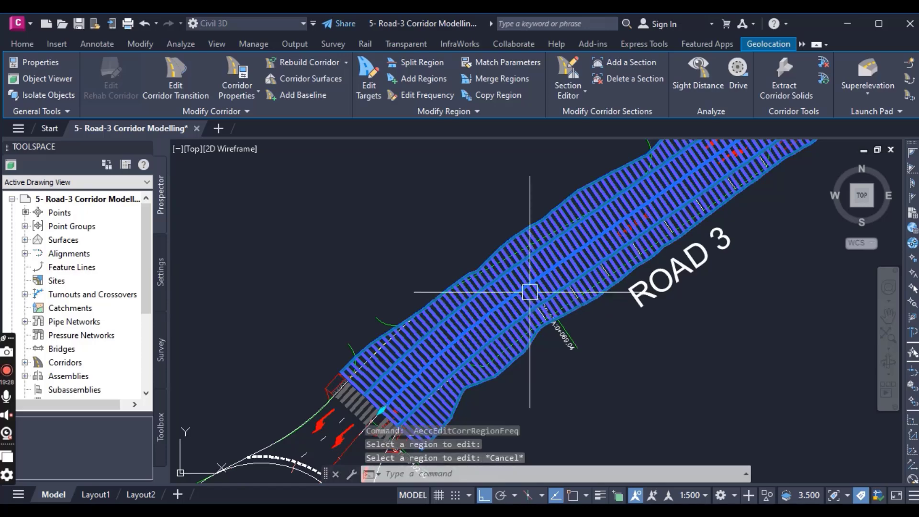
- Examine the densified Road 3 corridor sections along the whole stretch between the two pedestrian crossings
scroll(507, 231, down, 3)
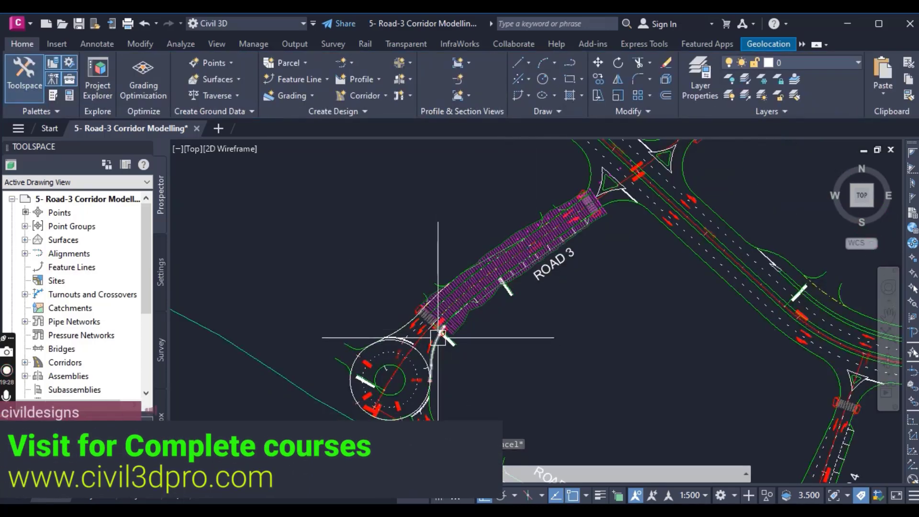
scroll(510, 301, up, 3)
middle_drag(508, 238, 480, 333)
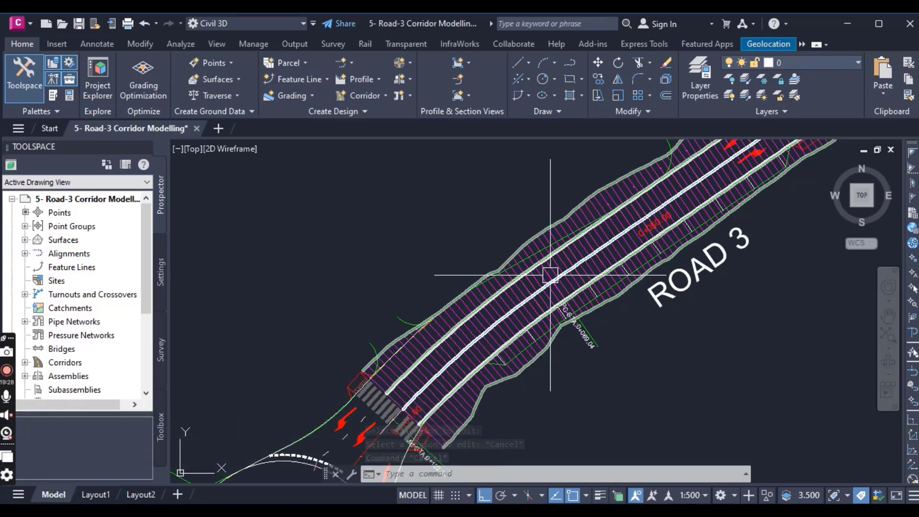
middle_drag(543, 281, 470, 326)
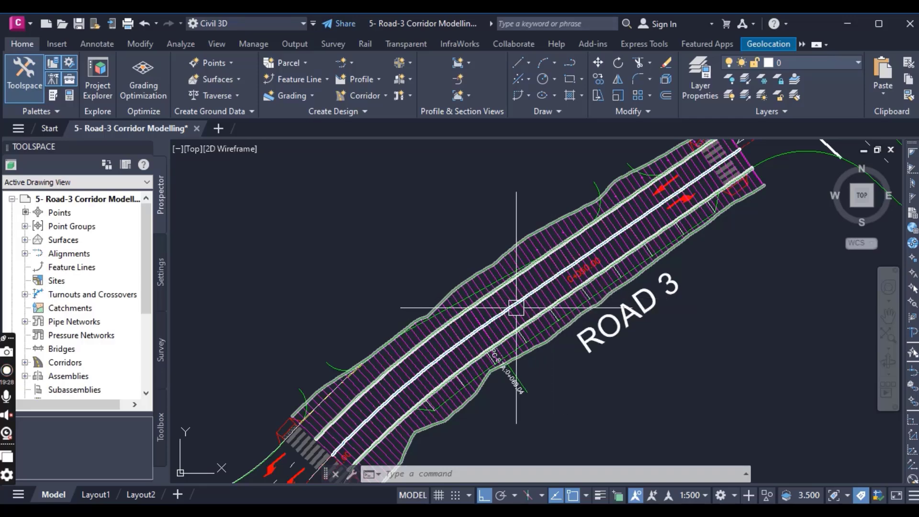
scroll(508, 307, down, 4)
scroll(498, 309, up, 4)
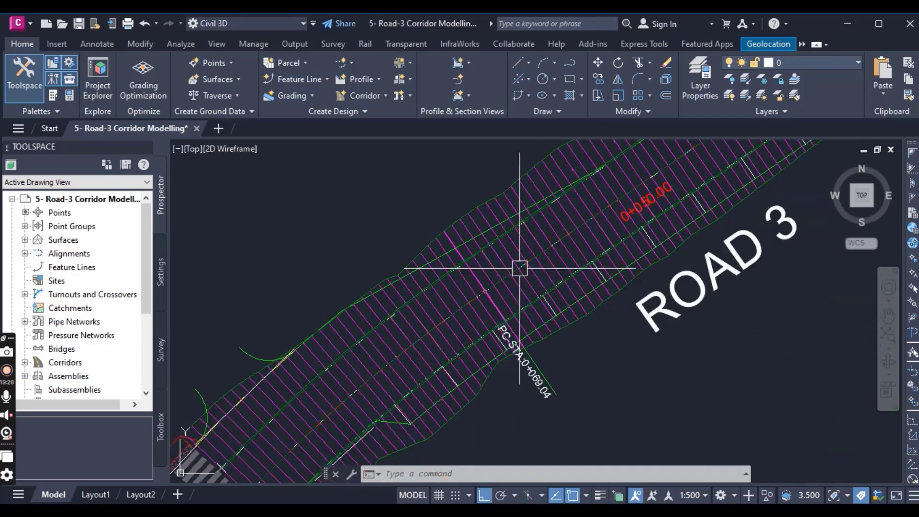
scroll(526, 266, down, 2)
scroll(535, 273, down, 2)
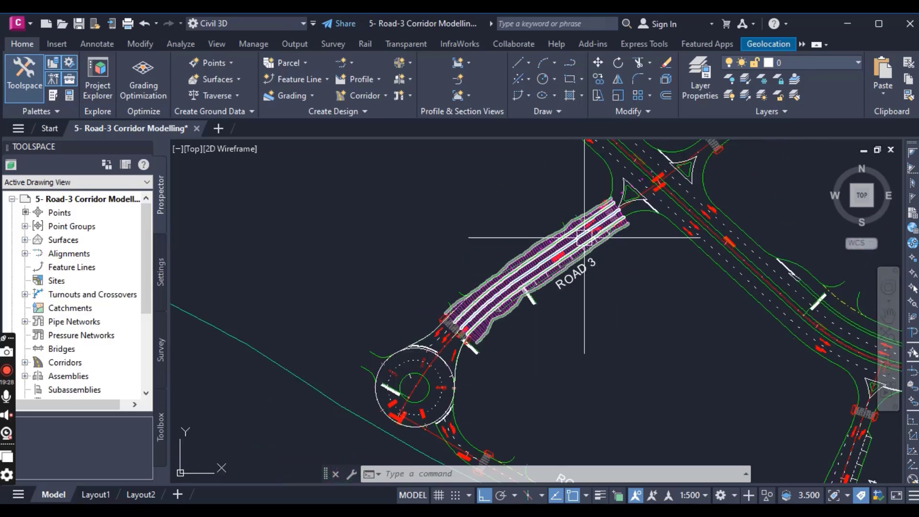
scroll(609, 201, up, 3)
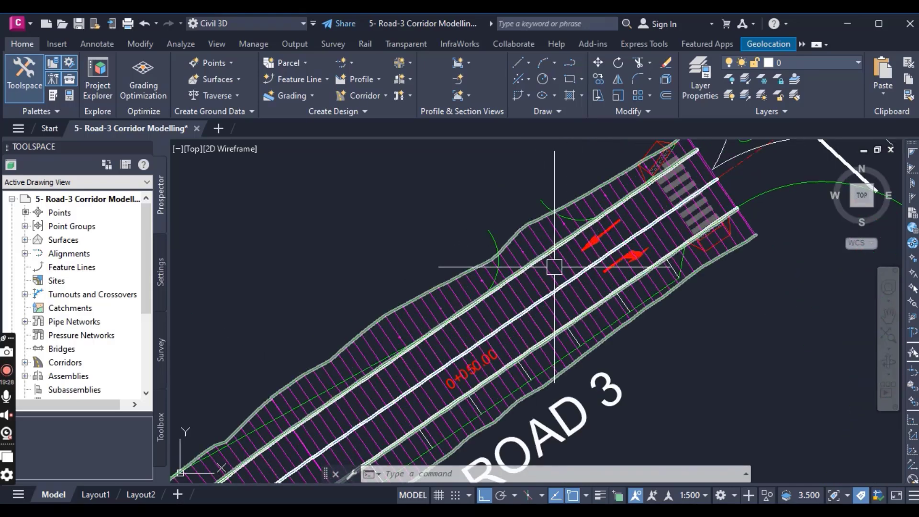
middle_drag(419, 332, 570, 222)
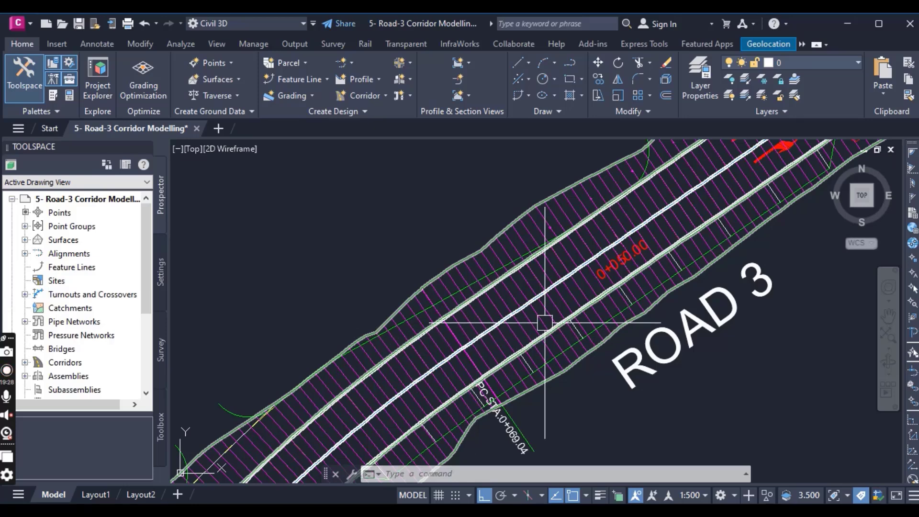
- Compare the corridor's lane and outer edges with the road-edge polylines and parking bays around station 0+069.04
scroll(497, 324, up, 2)
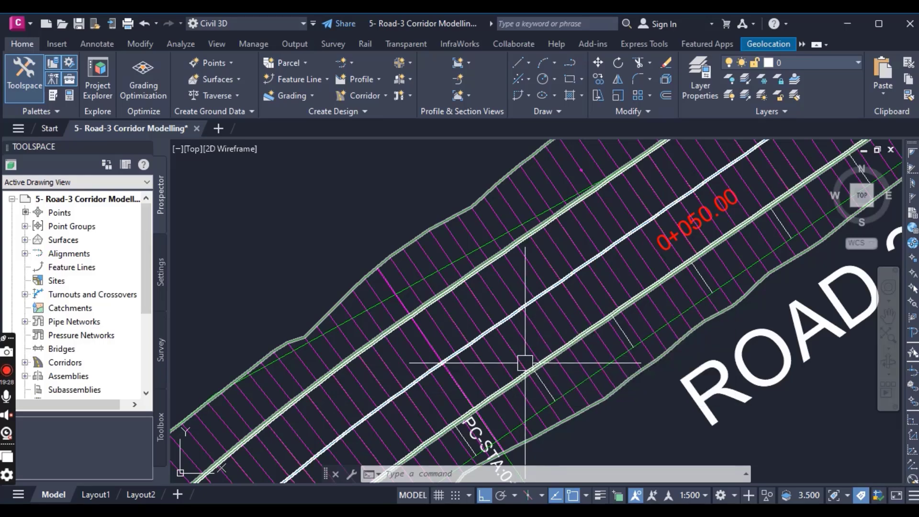
scroll(525, 362, down, 3)
scroll(525, 369, up, 3)
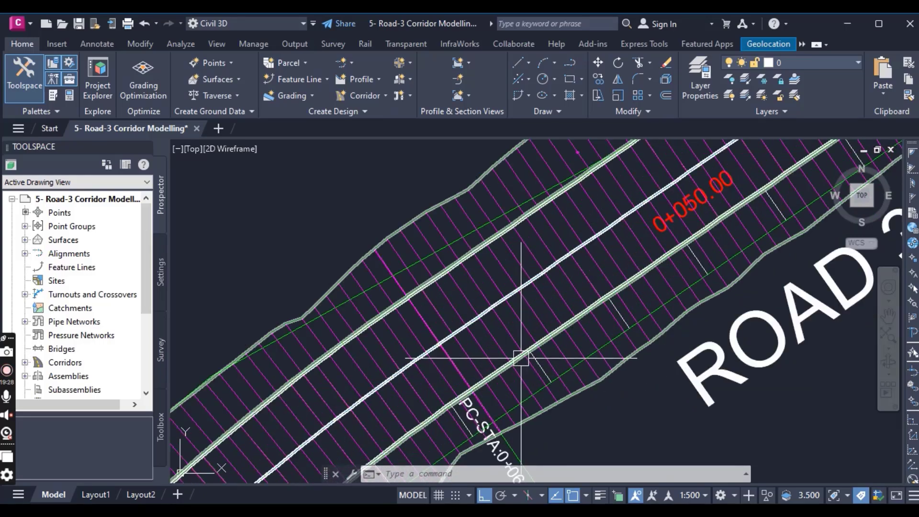
scroll(520, 360, up, 2)
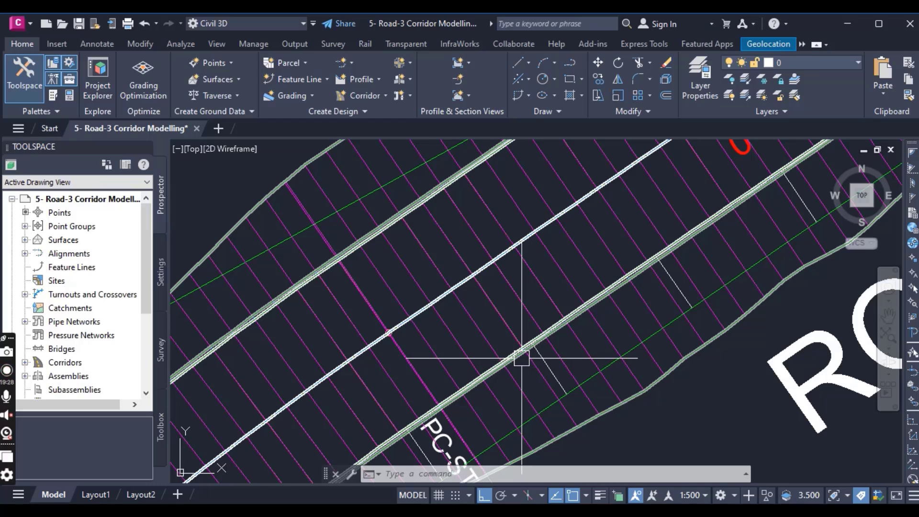
scroll(598, 426, down, 3)
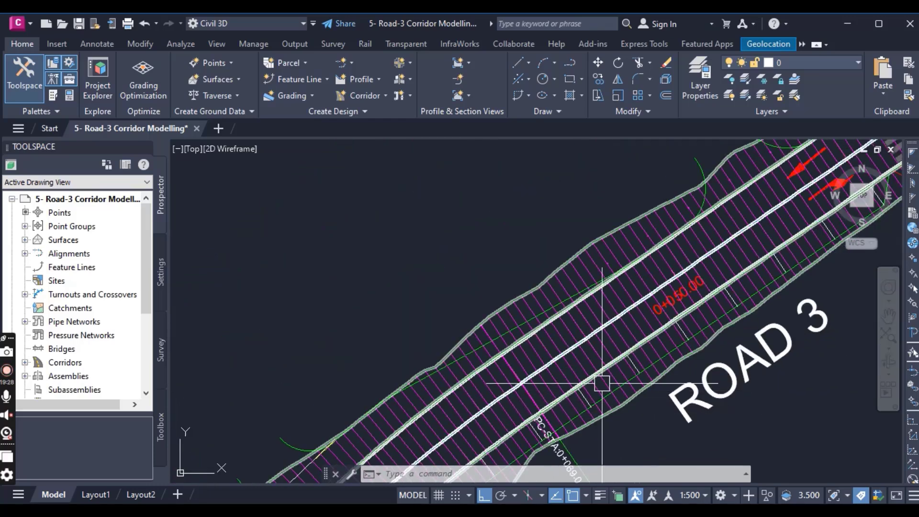
scroll(492, 341, up, 3)
scroll(509, 334, up, 2)
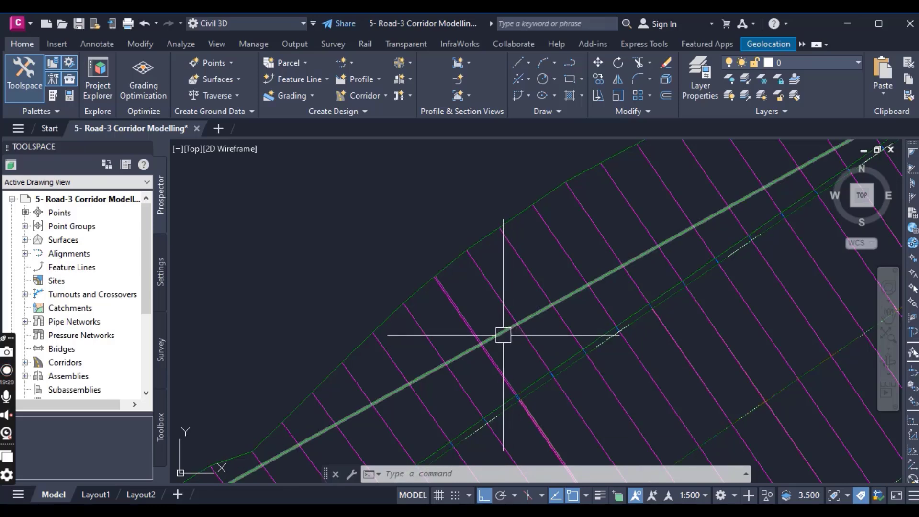
scroll(503, 335, down, 2)
scroll(502, 332, up, 2)
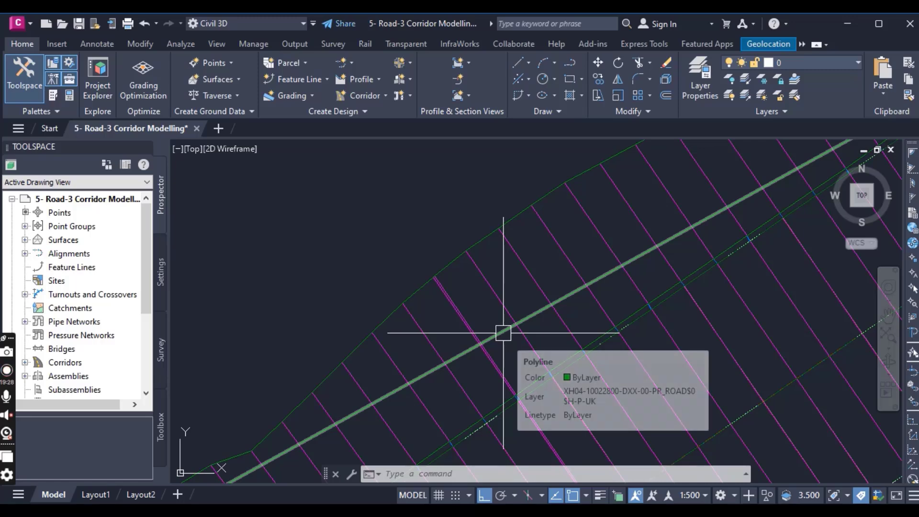
scroll(550, 363, up, 4)
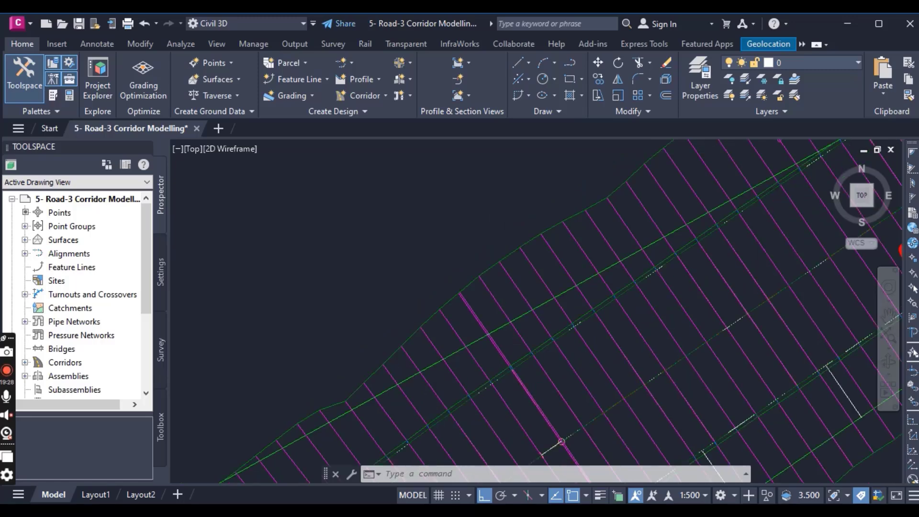
scroll(584, 354, down, 3)
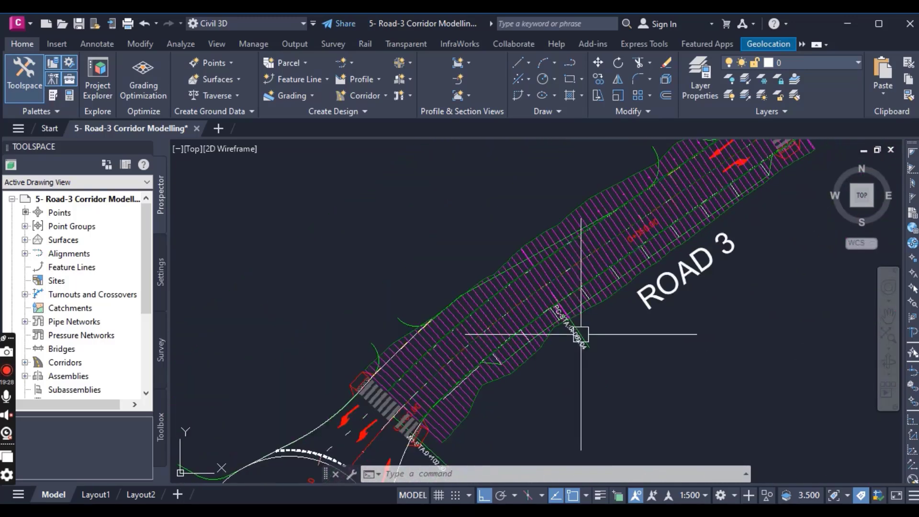
scroll(547, 323, up, 3)
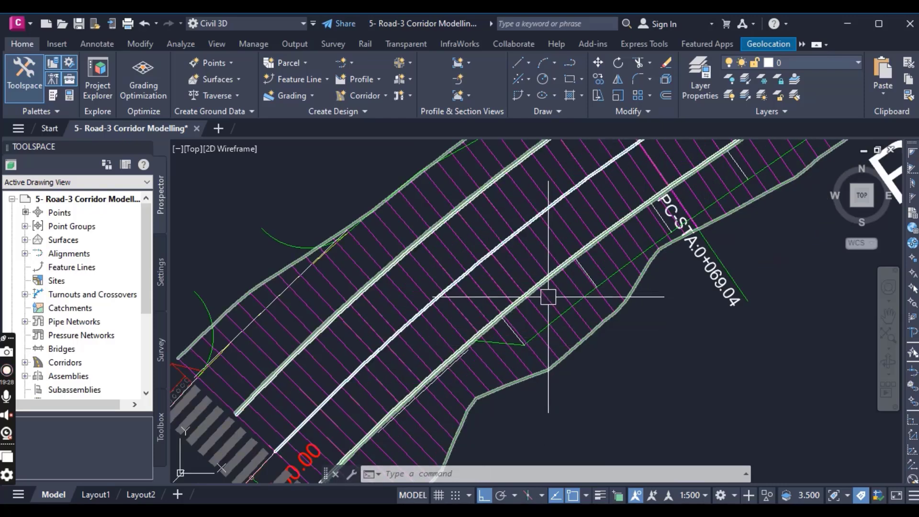
scroll(548, 297, down, 3)
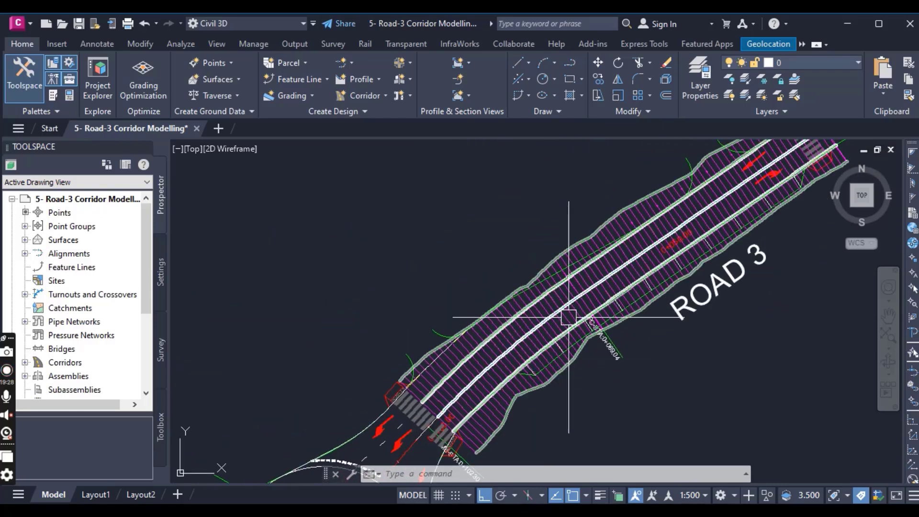
middle_drag(569, 316, 517, 383)
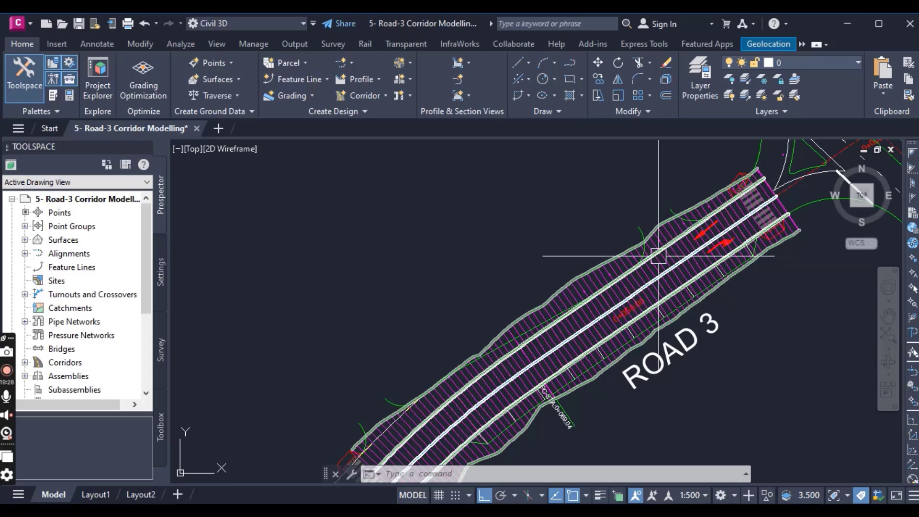
- Open the Road 3 corridor's properties and review its region parameters, name and available object styles
scroll(598, 269, up, 4)
click(597, 261)
scroll(590, 234, down, 5)
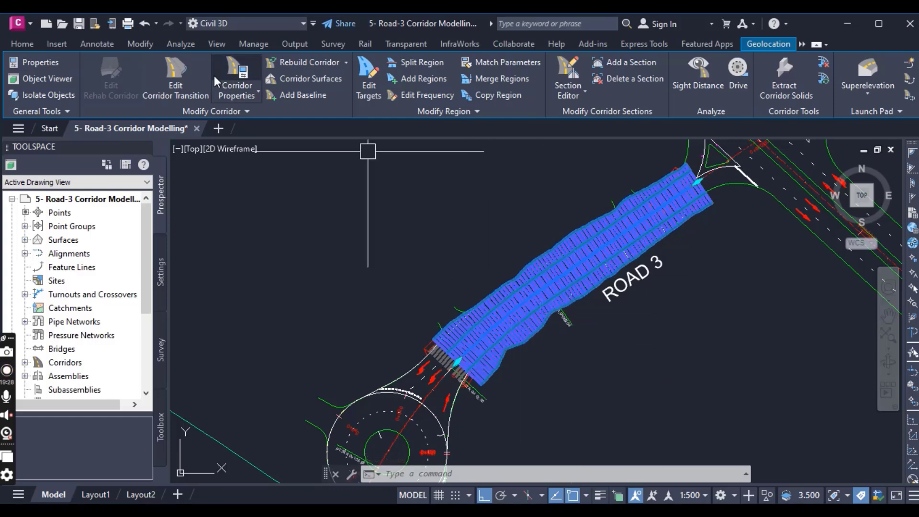
click(230, 69)
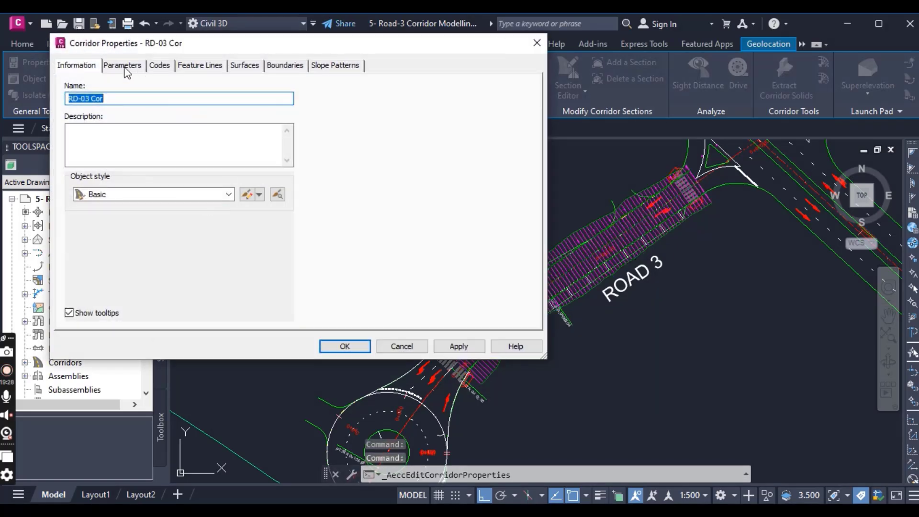
click(123, 66)
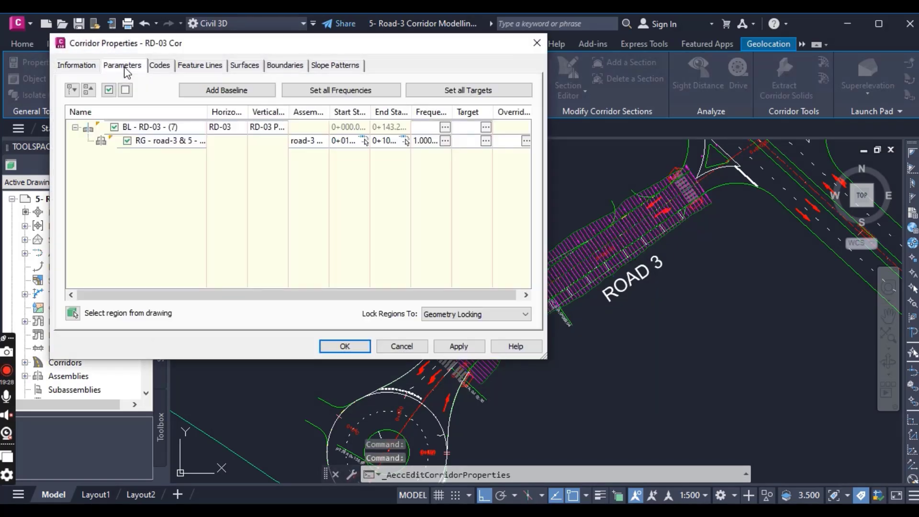
click(76, 65)
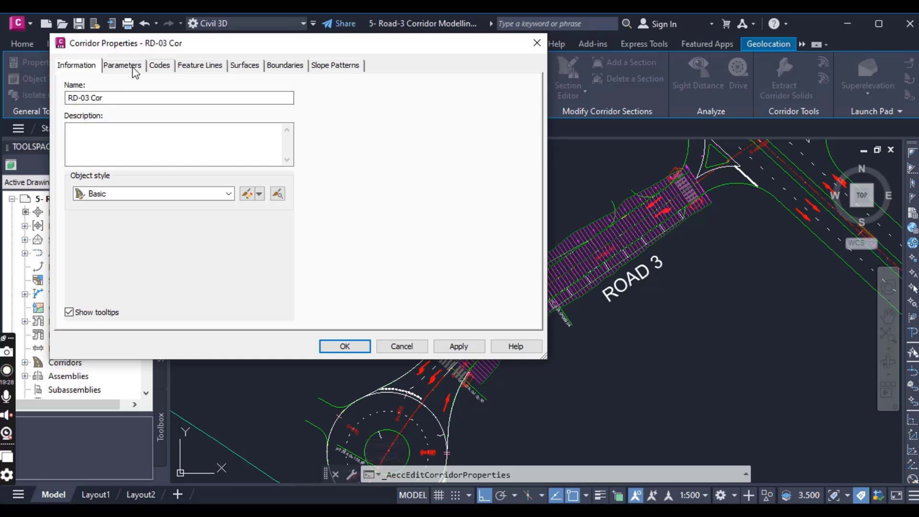
click(120, 200)
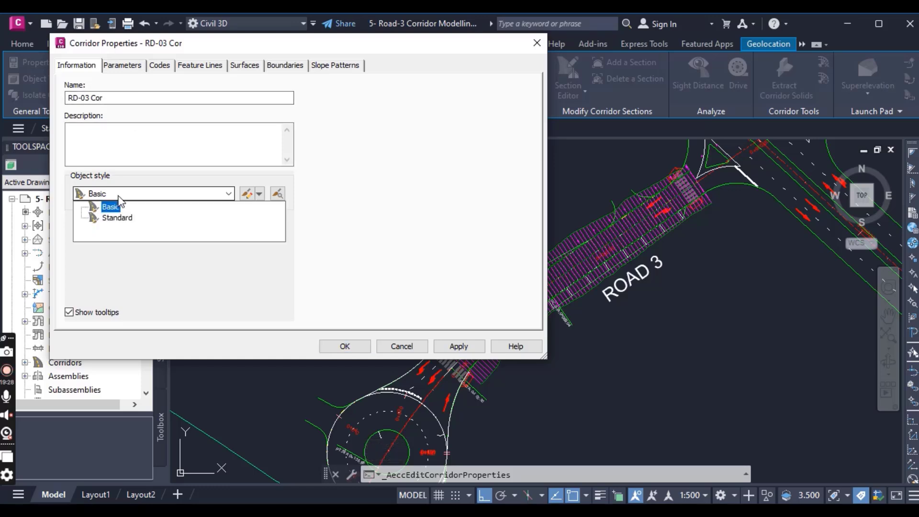
click(123, 200)
- Inspect the corridor parameters by highlighting the RD-03 baseline and its road-3 & 5 region in the drawing
click(122, 66)
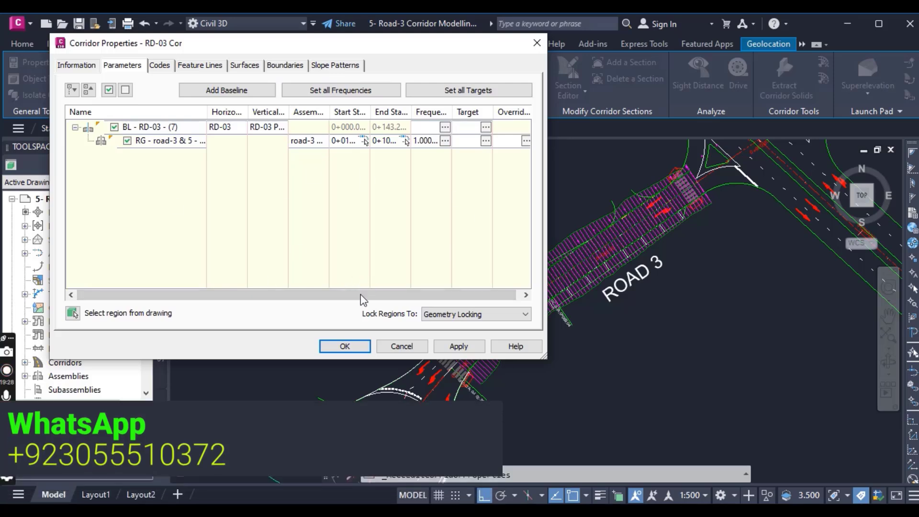
drag(355, 294, 361, 295)
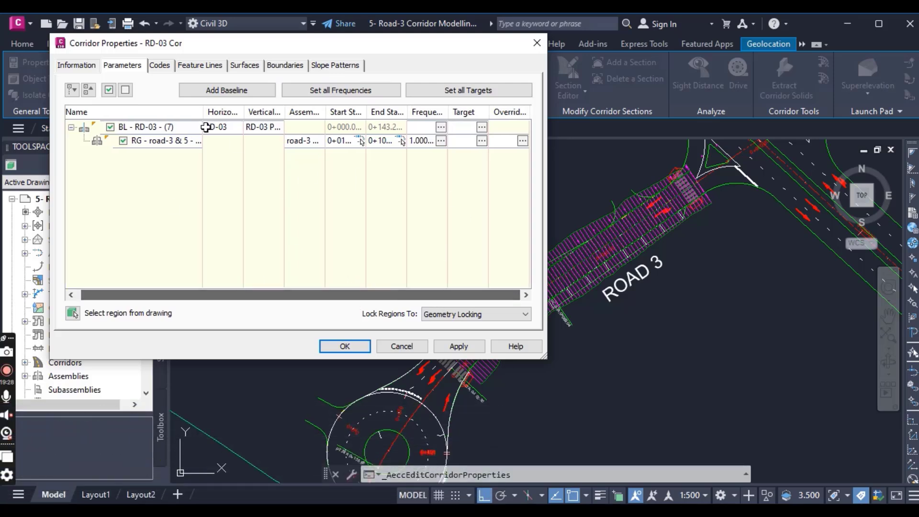
click(153, 127)
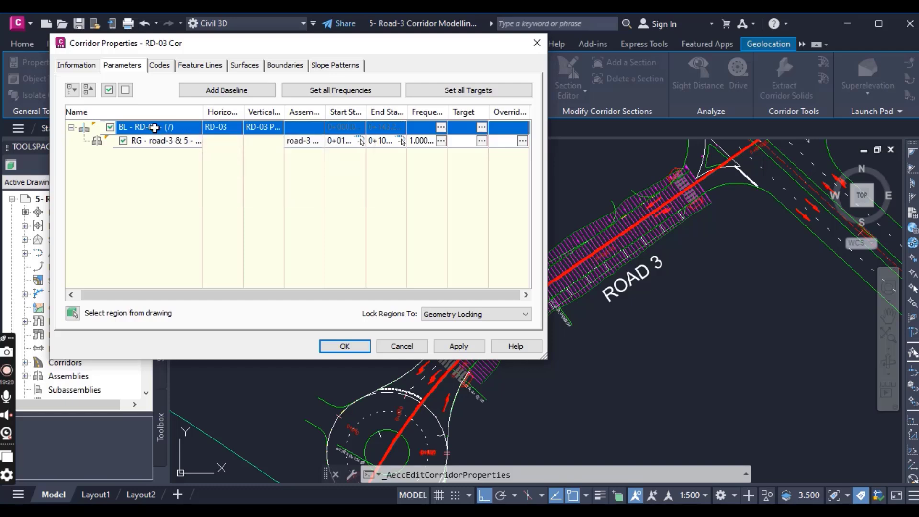
click(160, 141)
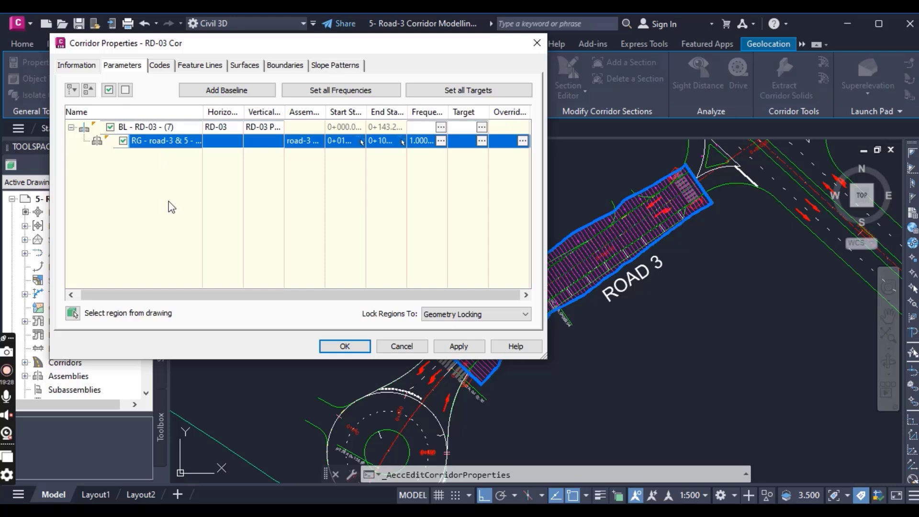
- Close the Road 3 corridor's properties without changes and clear the corridor selection
click(537, 43)
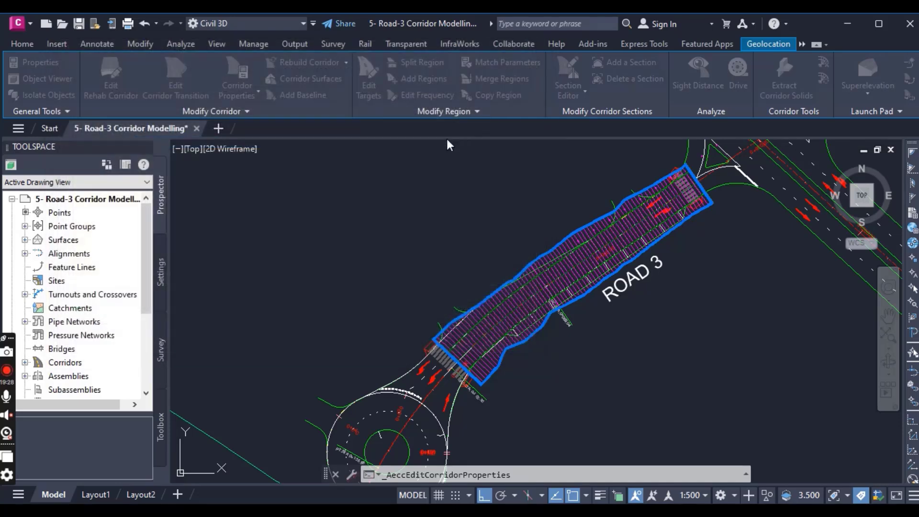
click(25, 43)
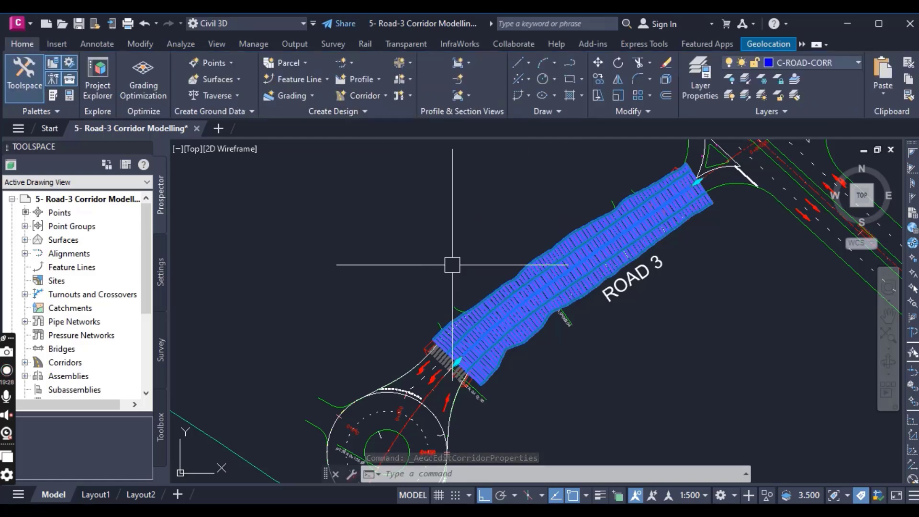
scroll(390, 263, down, 4)
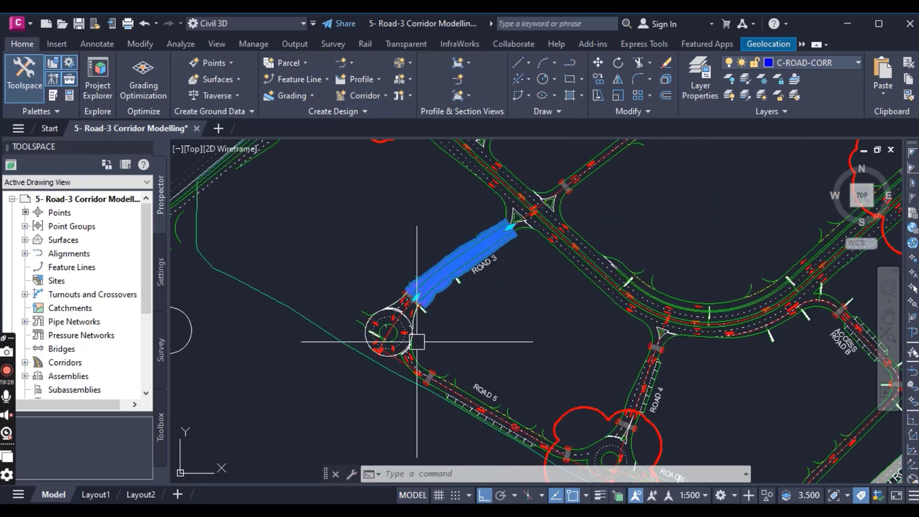
key(Escape)
scroll(430, 294, up, 6)
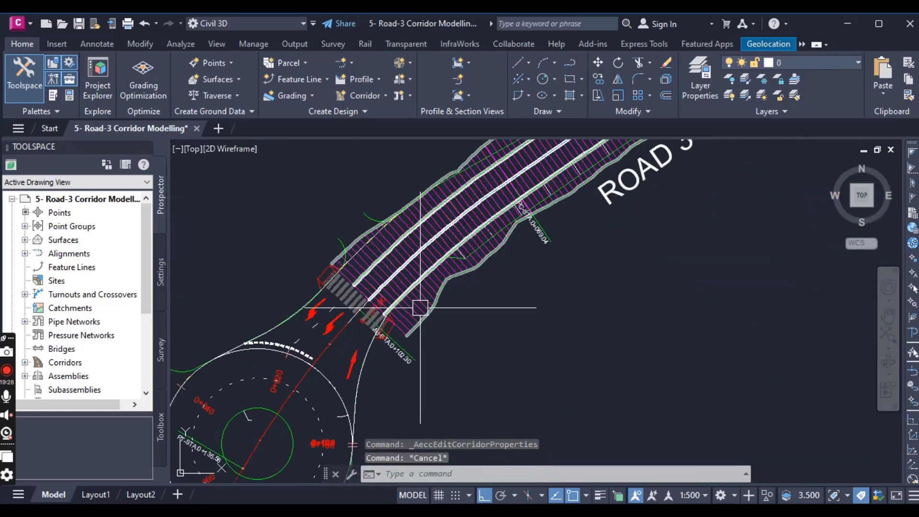
- Select the Road 3 corridor and examine its position within the surrounding road network
click(417, 308)
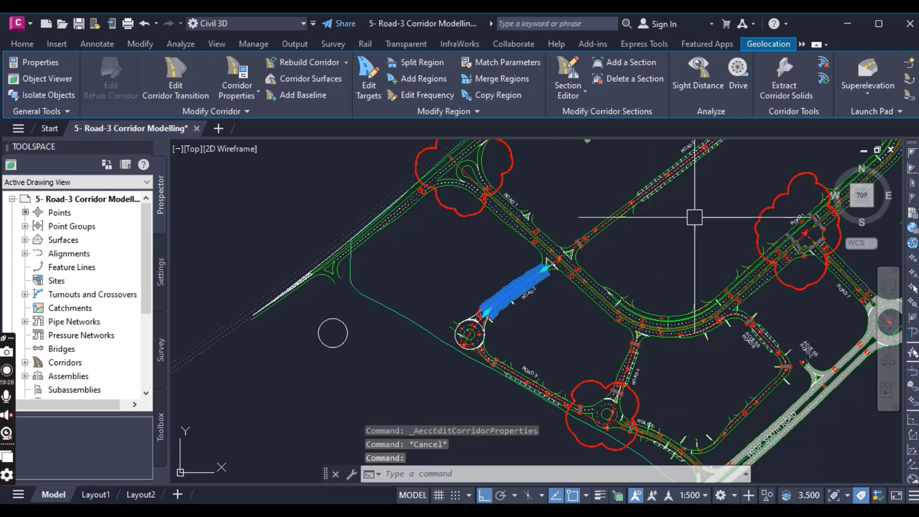
middle_drag(423, 281, 344, 307)
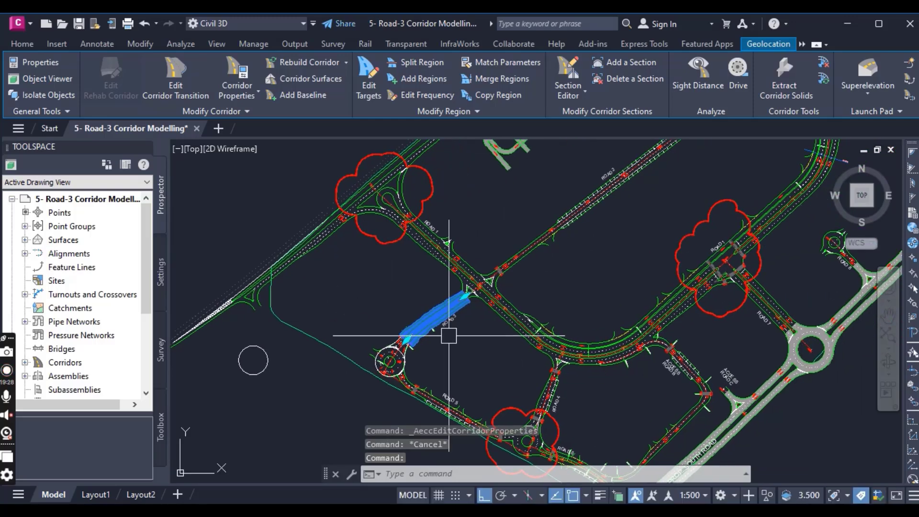
middle_drag(467, 349, 475, 308)
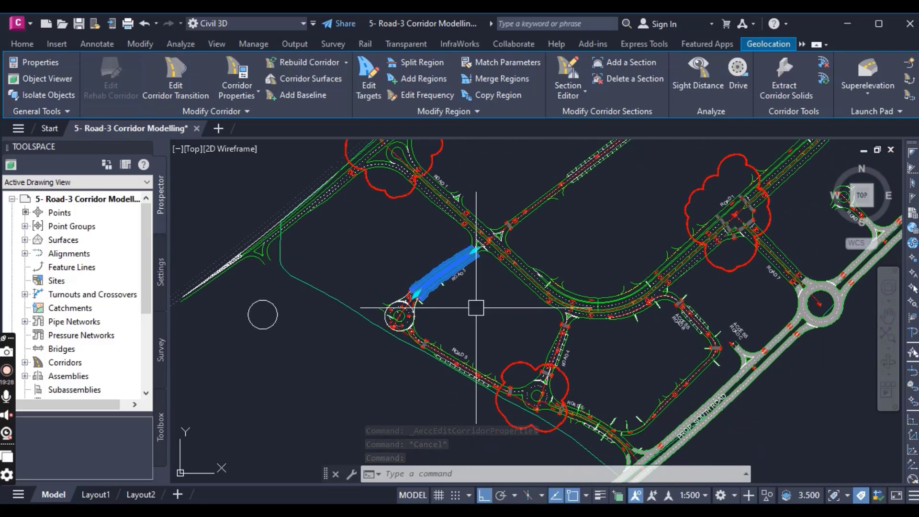
mouse_move(475, 307)
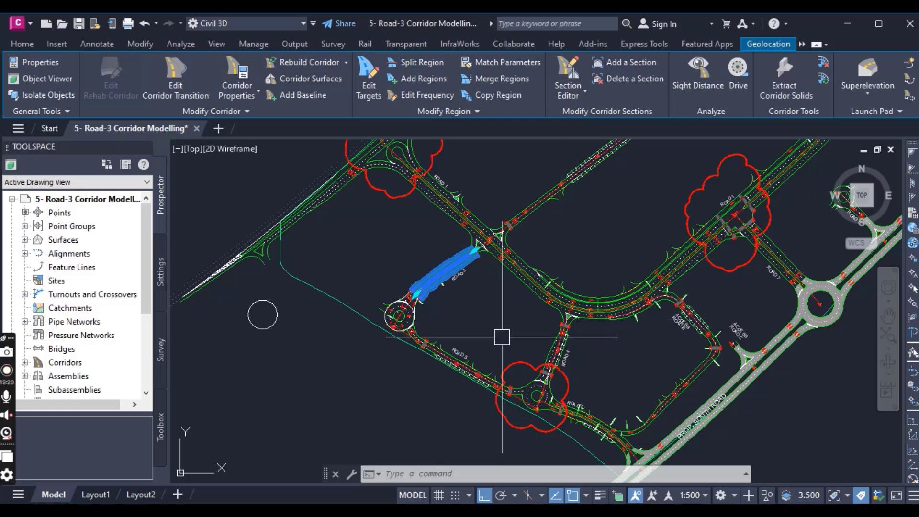
mouse_move(504, 334)
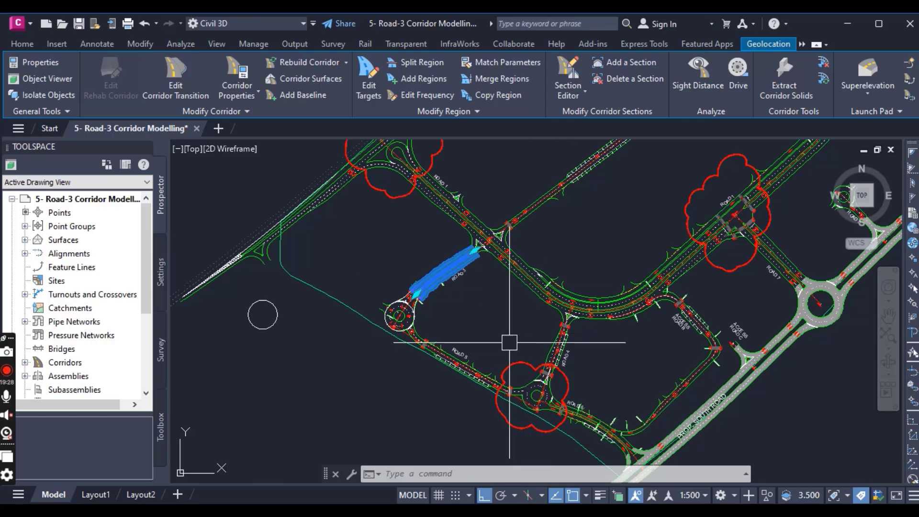
mouse_move(502, 315)
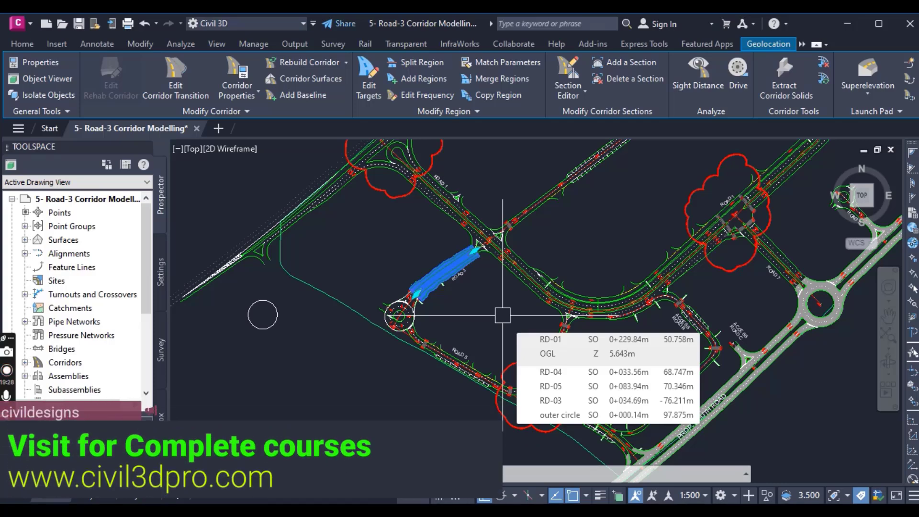
scroll(454, 292, up, 4)
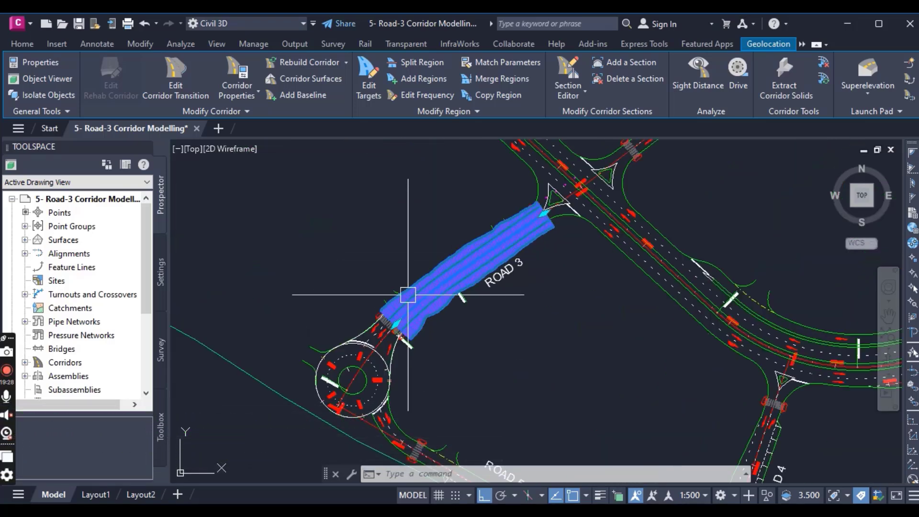
scroll(407, 294, up, 2)
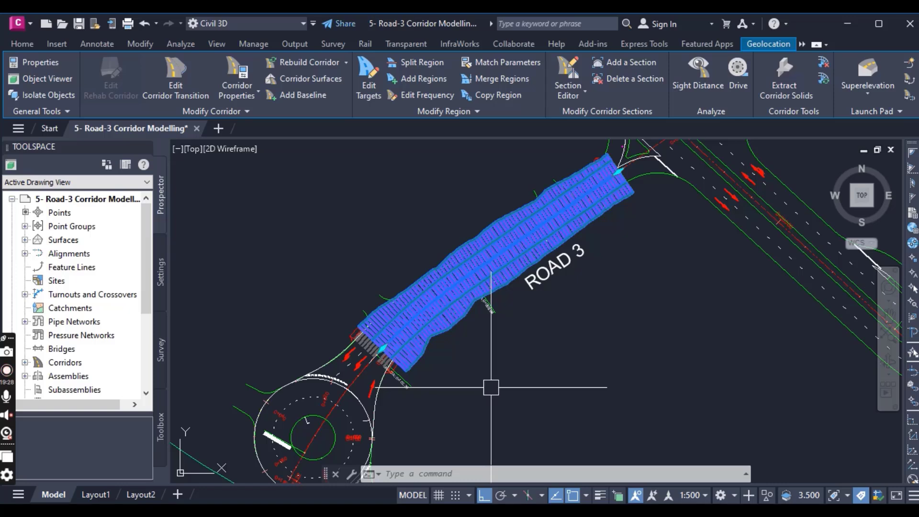
- Start splitting the Road 3 corridor region and try a split point at its roundabout end beside the pedestrian crossing
mouse_move(490, 387)
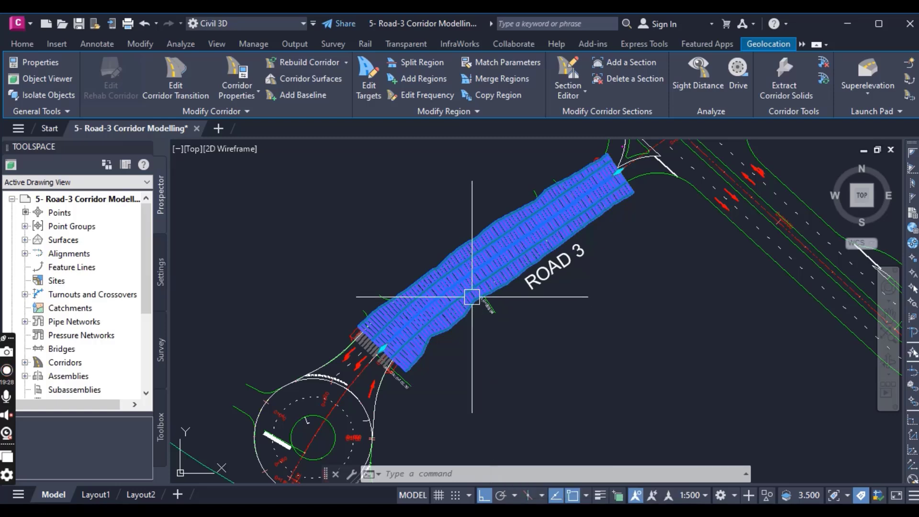
click(421, 62)
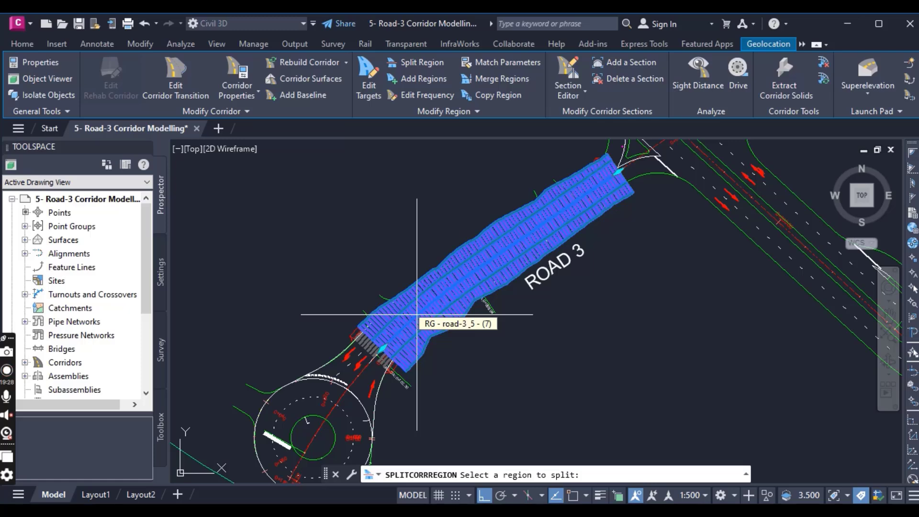
scroll(417, 315, up, 3)
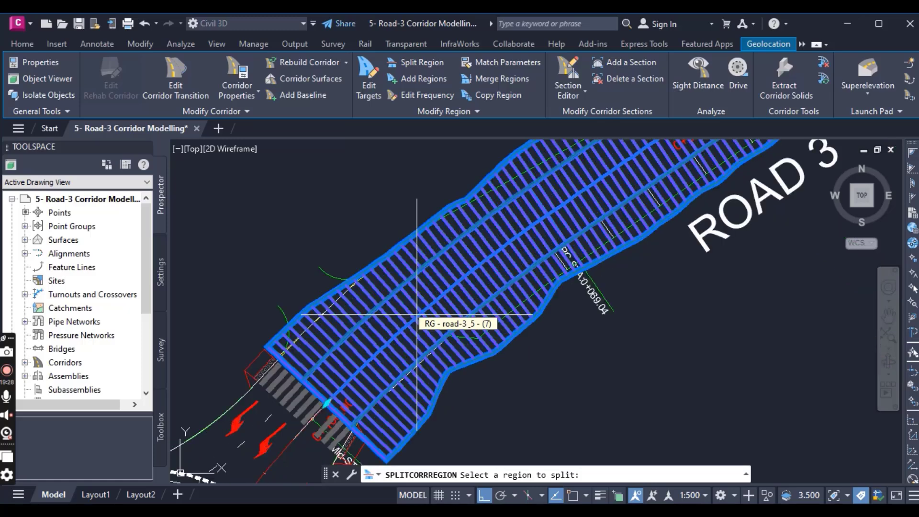
click(429, 290)
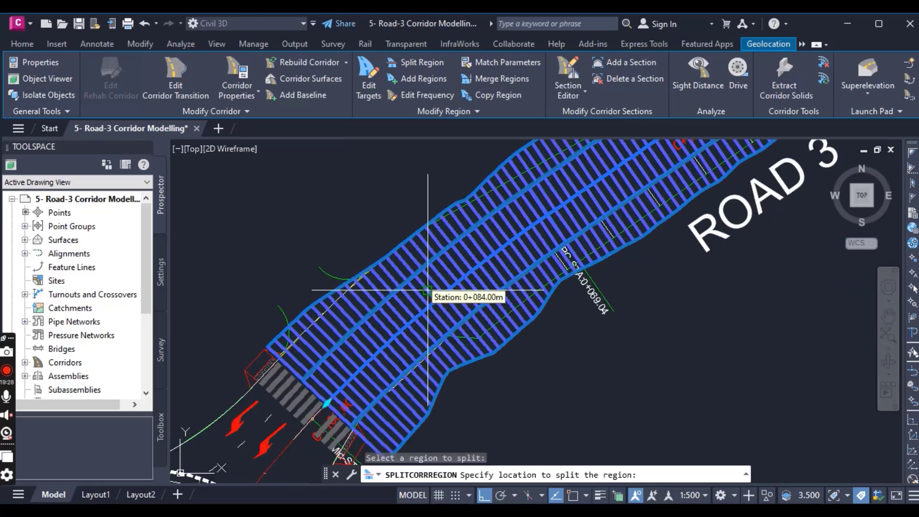
scroll(429, 290, down, 2)
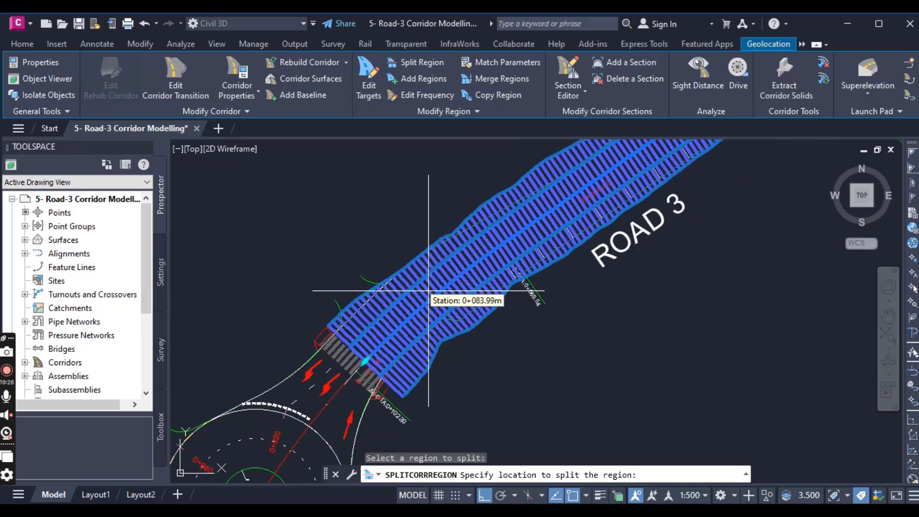
scroll(428, 290, down, 2)
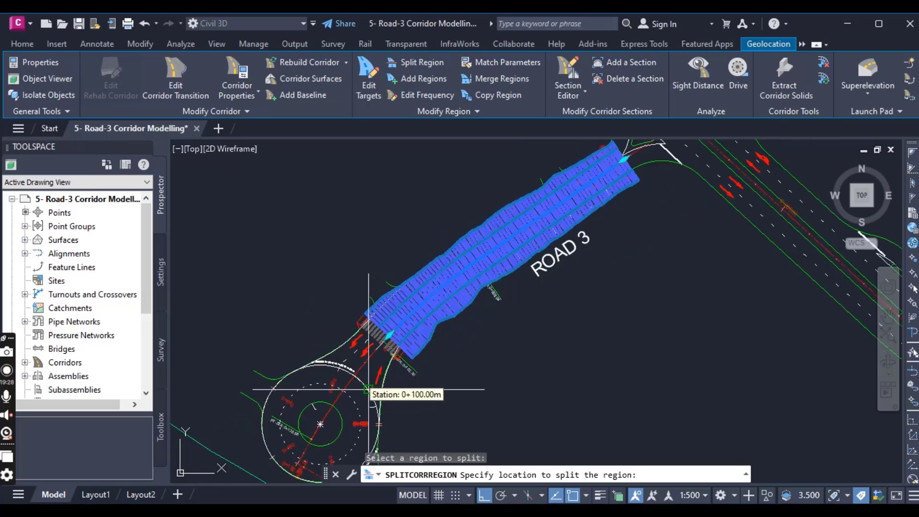
scroll(378, 345, up, 2)
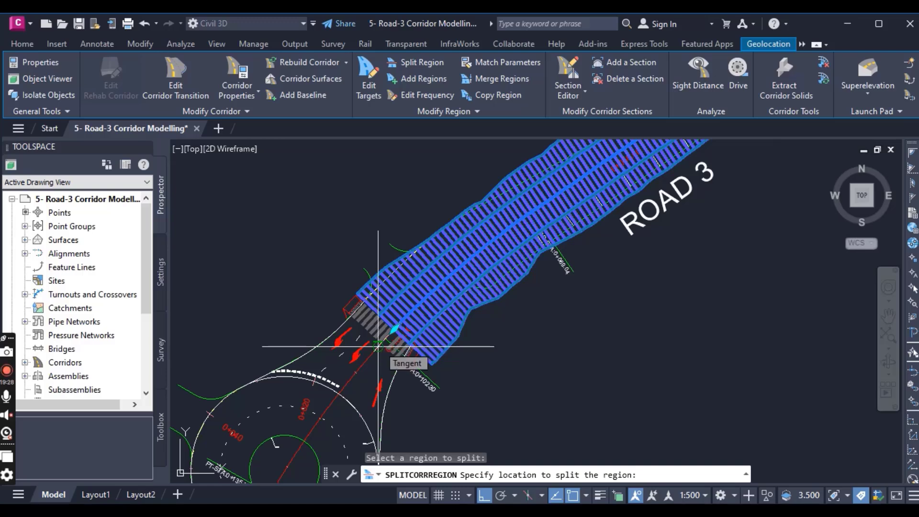
scroll(387, 306, up, 3)
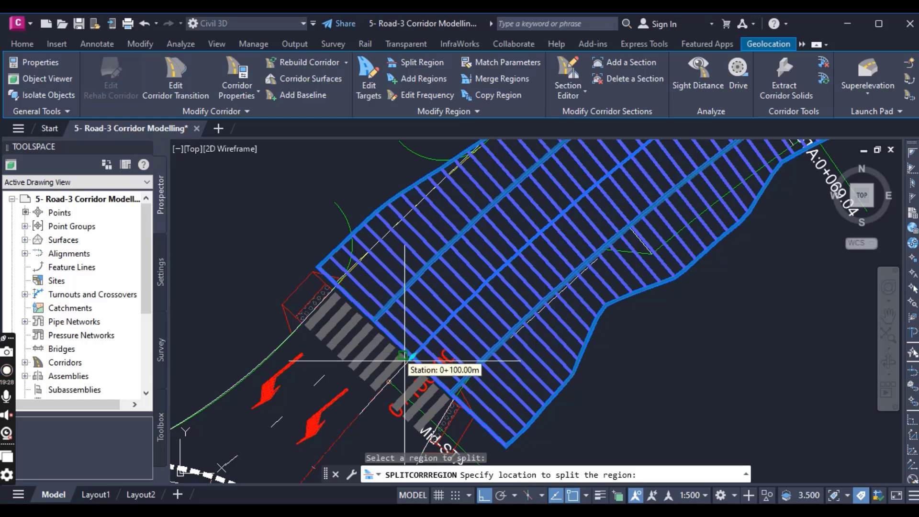
scroll(360, 297, up, 5)
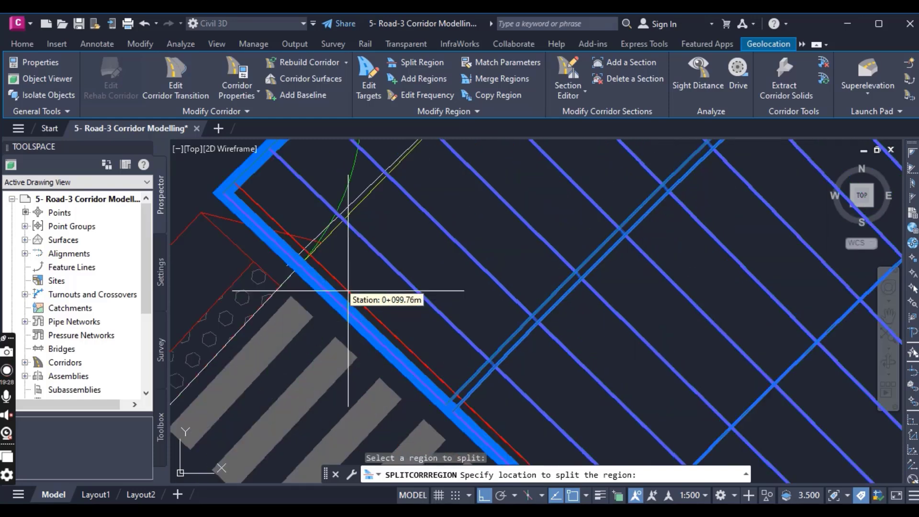
click(299, 264)
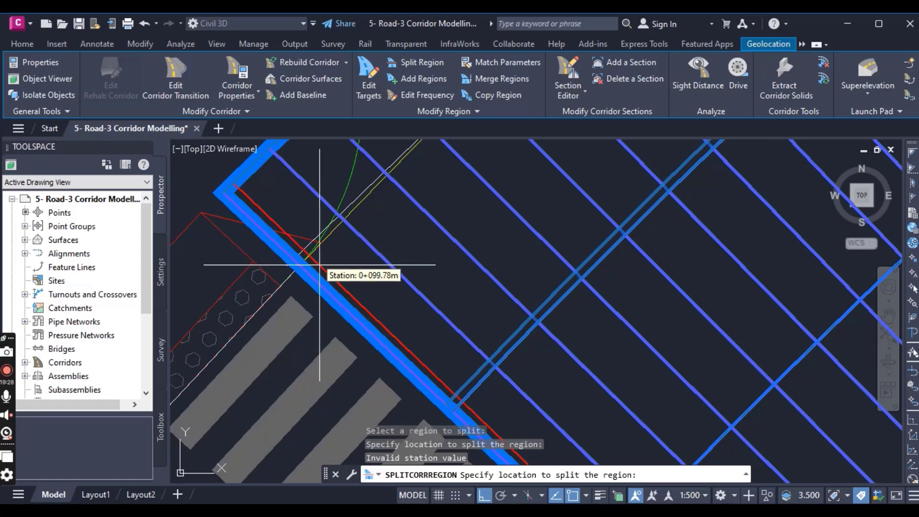
- Split the Road 3 region near station 0+087, snapping to the endpoint where the green curve meets the road-edge line
scroll(359, 268, down, 5)
scroll(450, 270, up, 5)
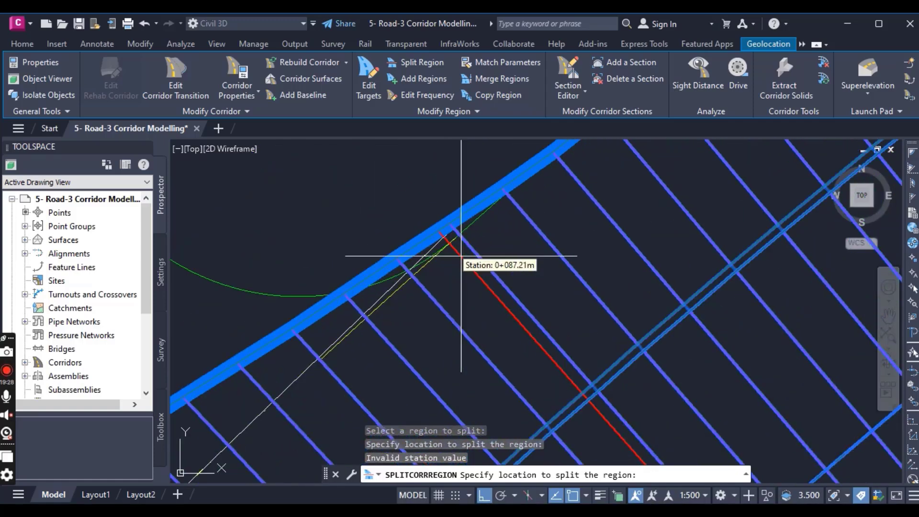
shift+right_click(456, 271)
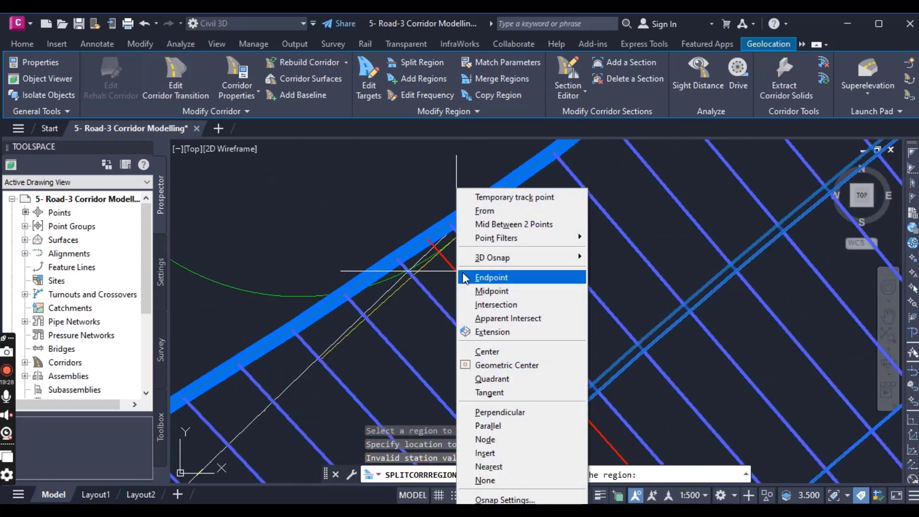
click(492, 278)
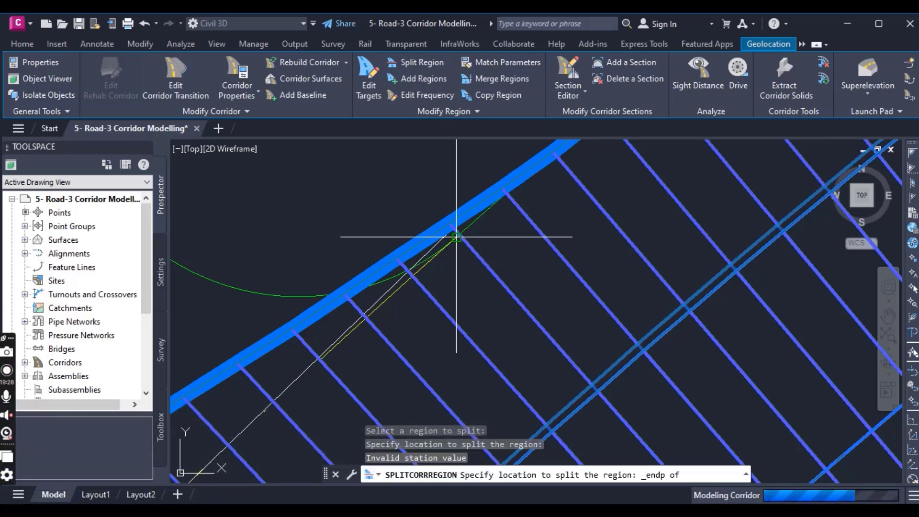
click(456, 237)
- Split the longer Road 3 region at station 0+046.00, snapping to the endpoint of the green side curve on the lane edge
scroll(461, 290, down, 3)
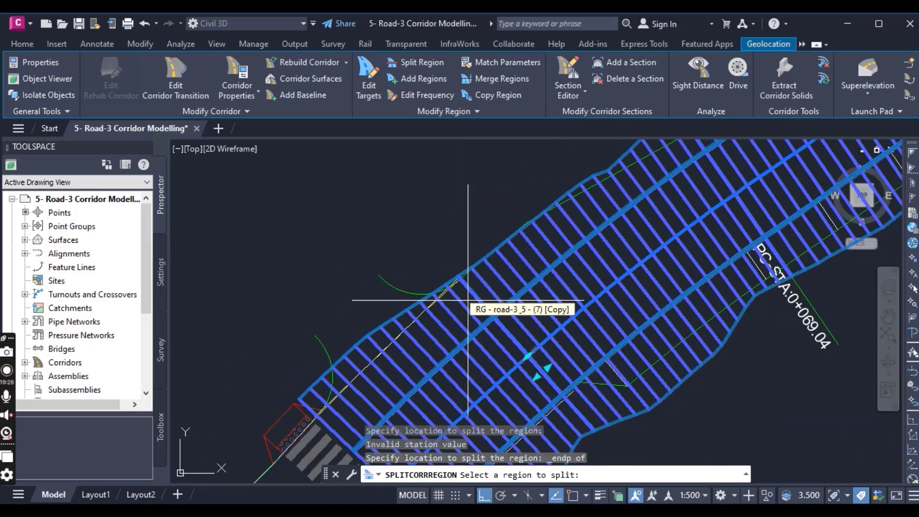
scroll(371, 239, down, 5)
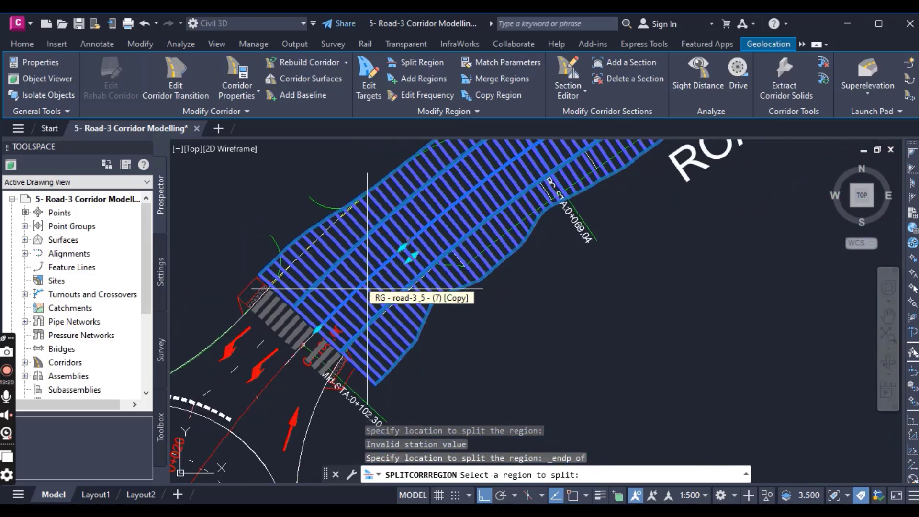
middle_drag(367, 309, 378, 383)
scroll(378, 384, down, 2)
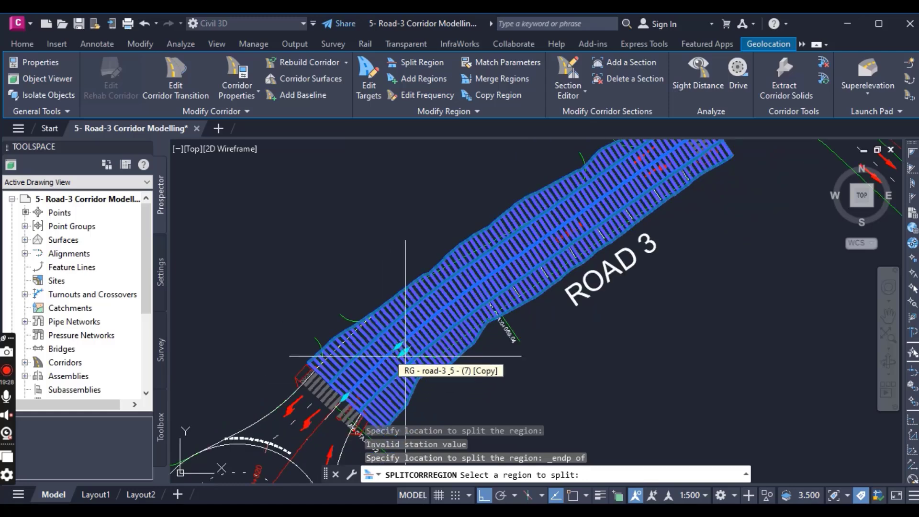
middle_drag(492, 291, 417, 364)
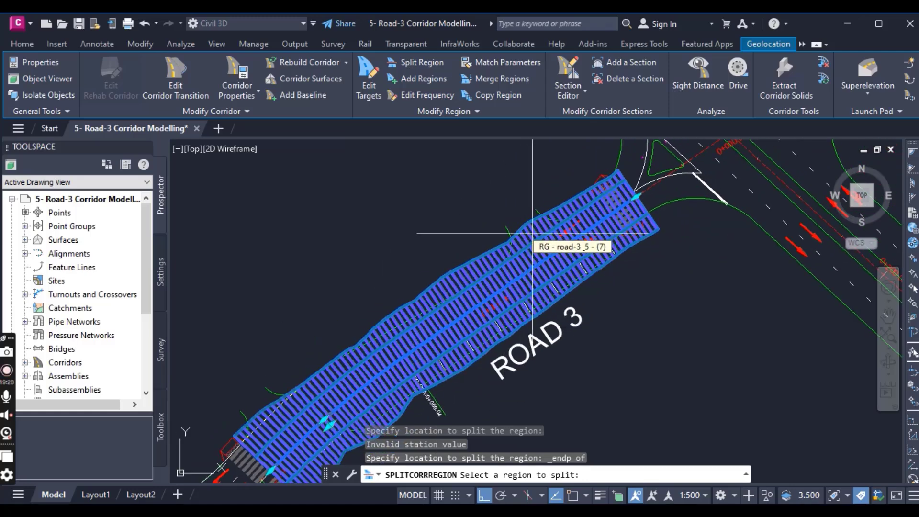
scroll(533, 297, up, 3)
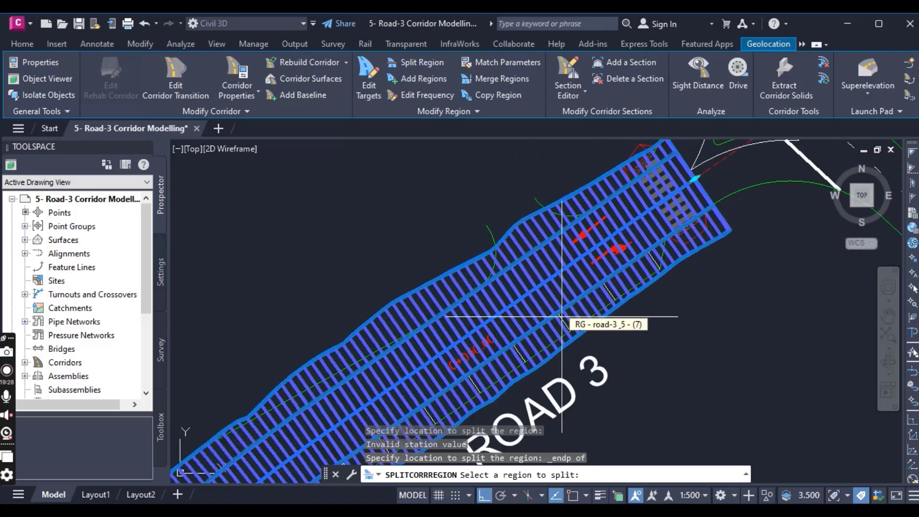
scroll(541, 264, up, 2)
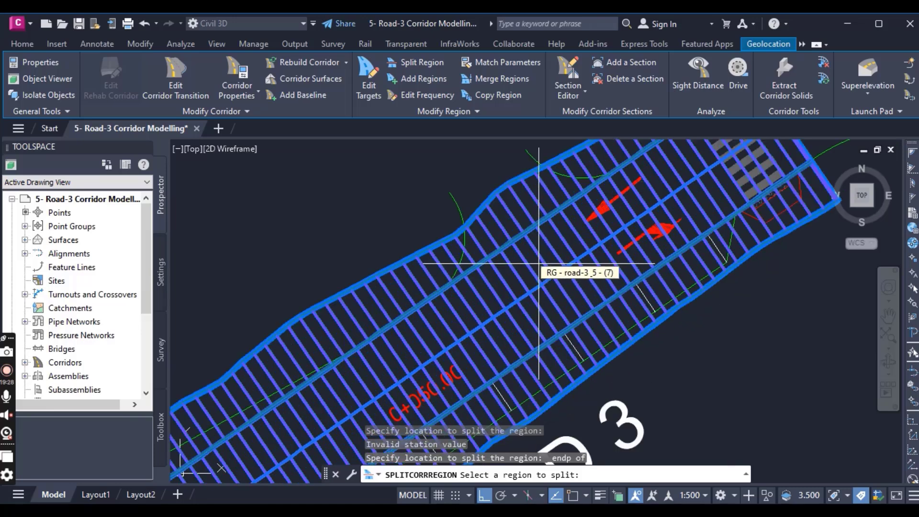
click(540, 264)
scroll(452, 296, up, 2)
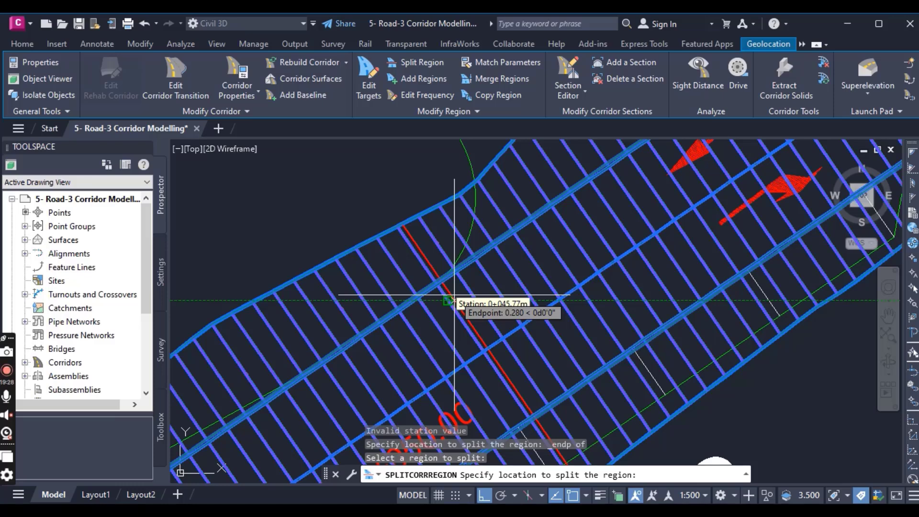
scroll(457, 292, up, 2)
shift+right_click(459, 295)
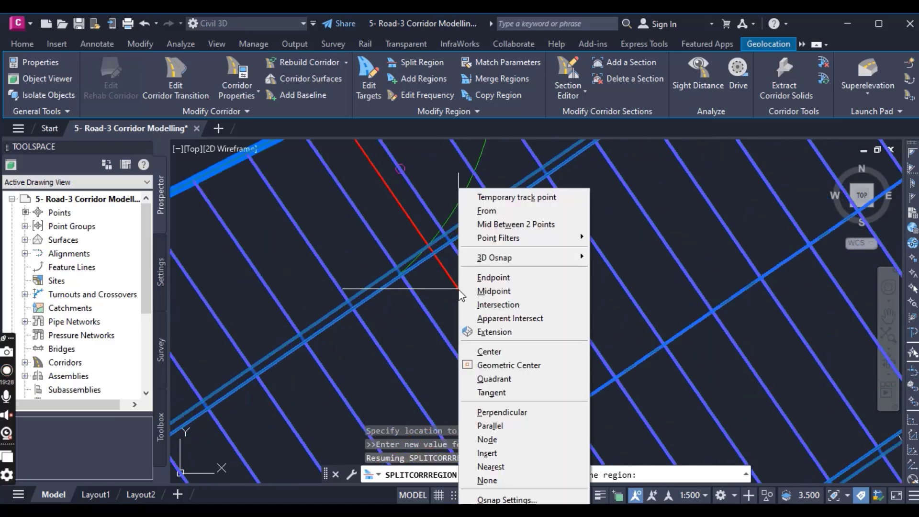
click(488, 277)
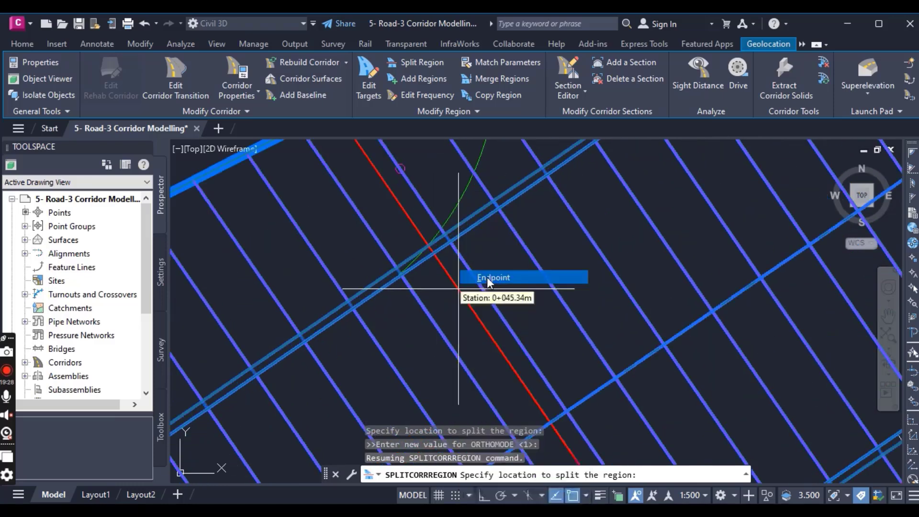
click(402, 275)
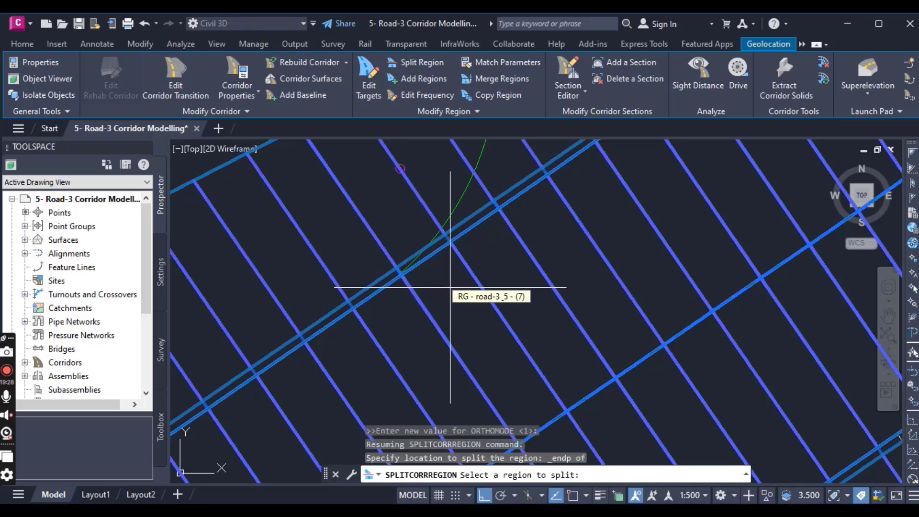
- Finish the region splitting and stretch the Road 3 corridor's start to the green side curve's endpoint on the lane edge at station 0+030.60
key(Return)
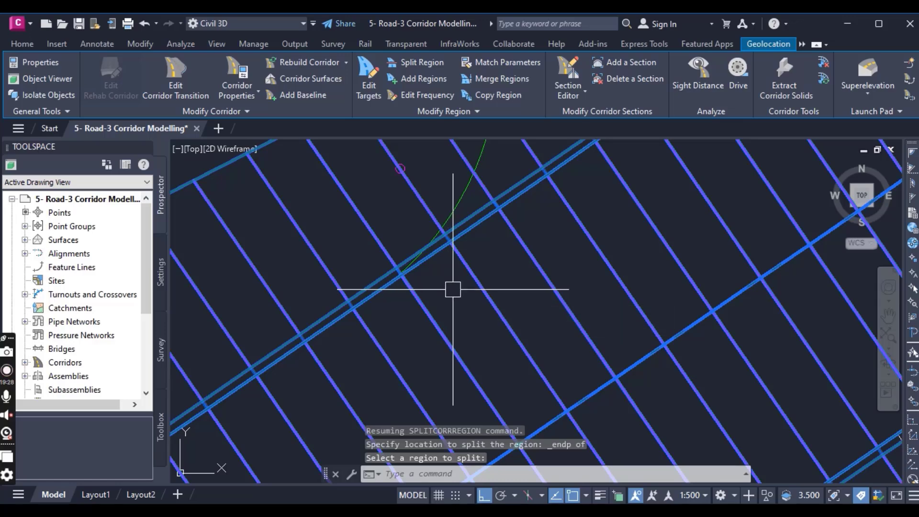
scroll(459, 291, down, 4)
scroll(471, 295, up, 1)
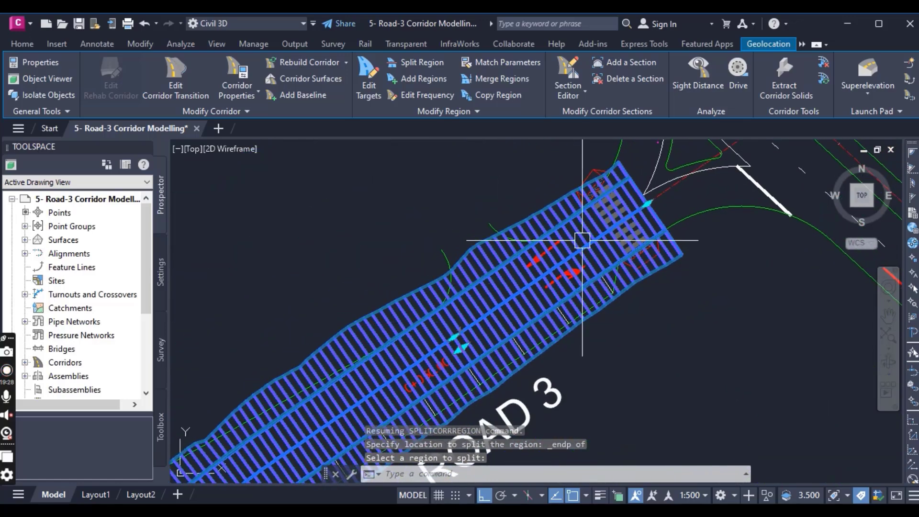
scroll(645, 206, up, 4)
scroll(574, 268, down, 6)
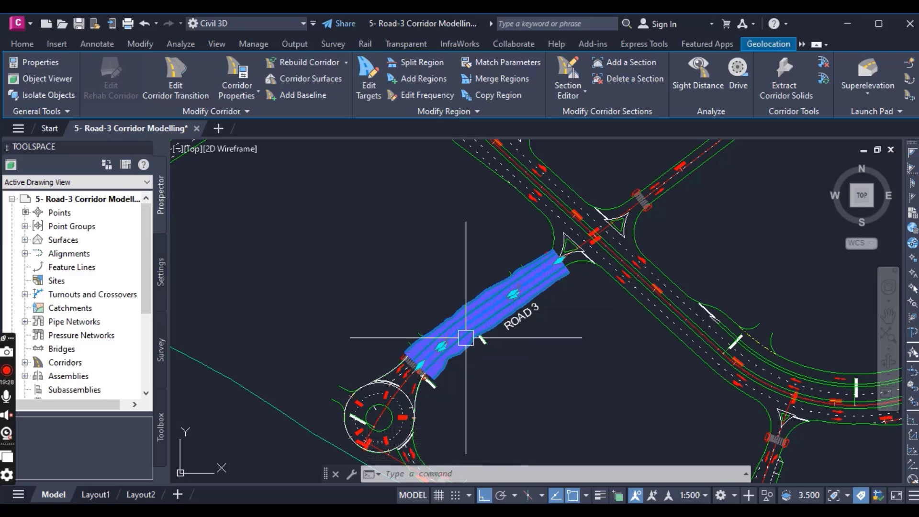
scroll(550, 268, up, 4)
click(581, 233)
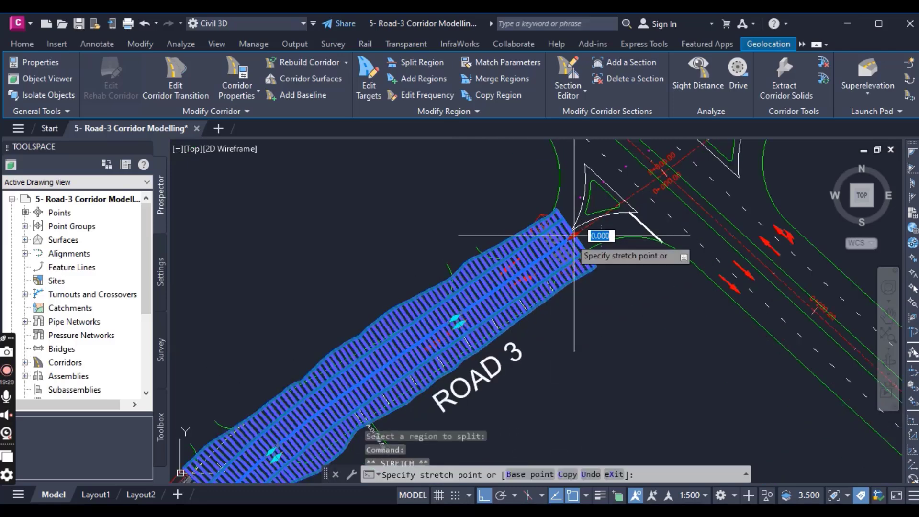
scroll(575, 235, up, 1)
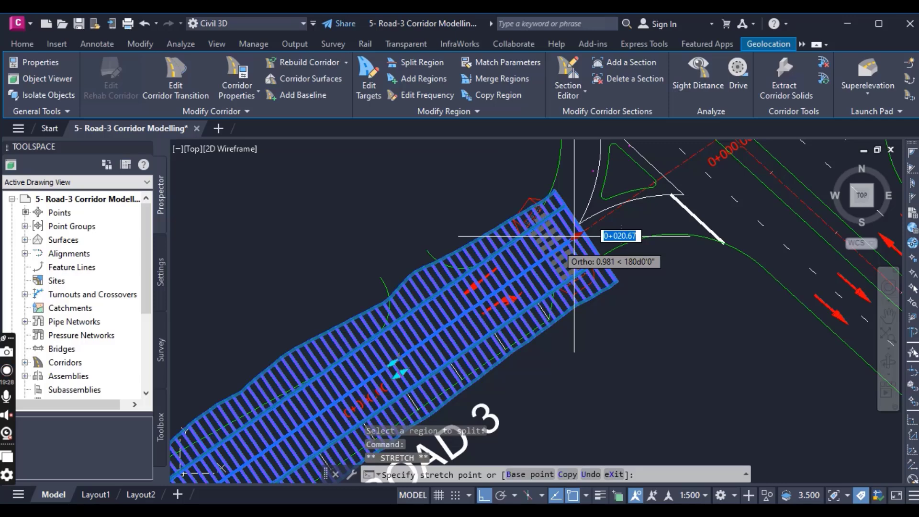
scroll(478, 296, up, 4)
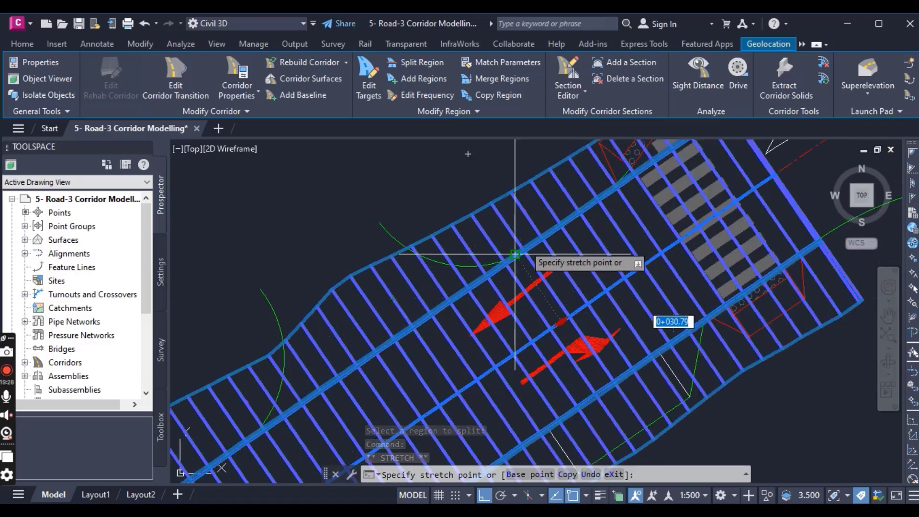
scroll(517, 256, up, 3)
scroll(514, 254, up, 2)
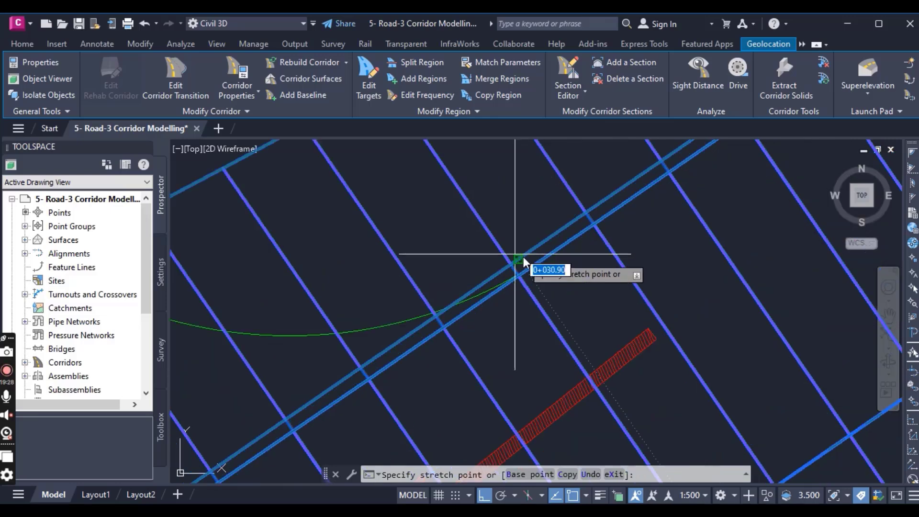
shift+right_click(515, 254)
click(564, 280)
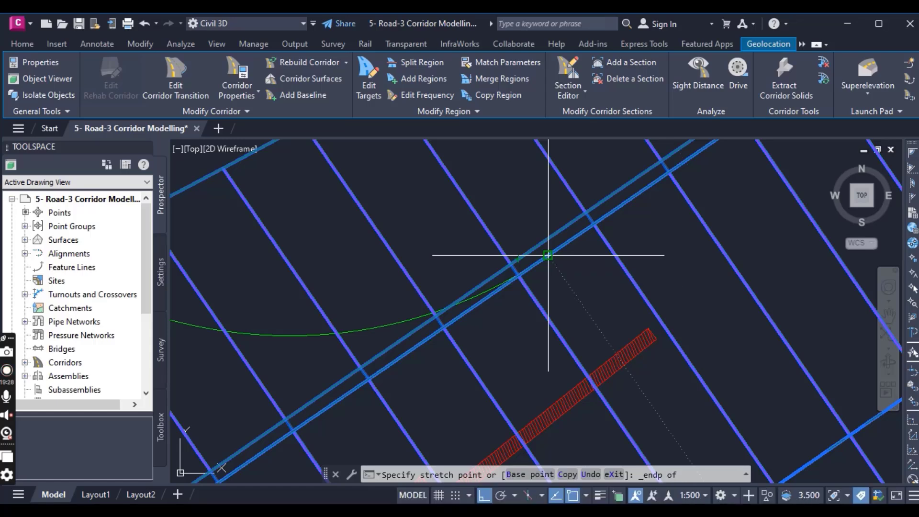
click(548, 255)
scroll(607, 254, down, 5)
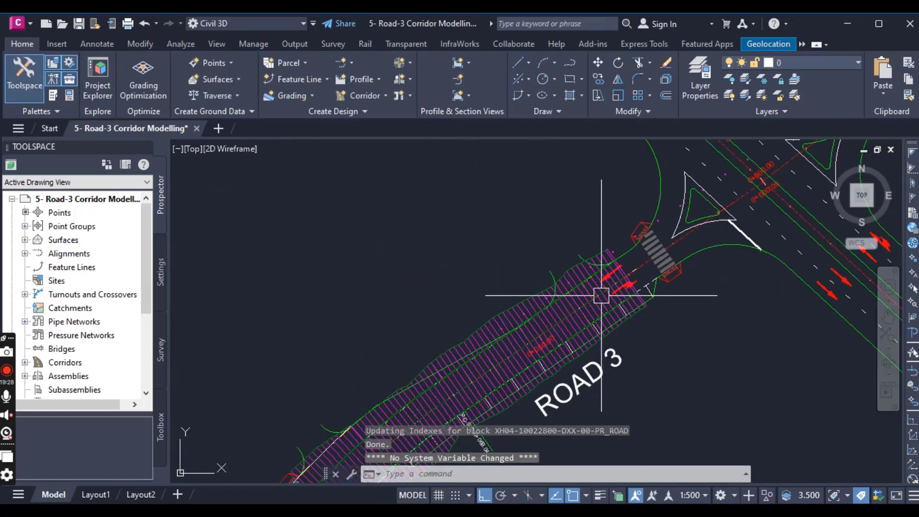
- Examine the Road 3 corridor's edges against the green road-edge lines and side curves between the two pedestrian crossings
mouse_move(599, 294)
middle_down()
mouse_move(525, 207)
mouse_move(489, 193)
middle_up()
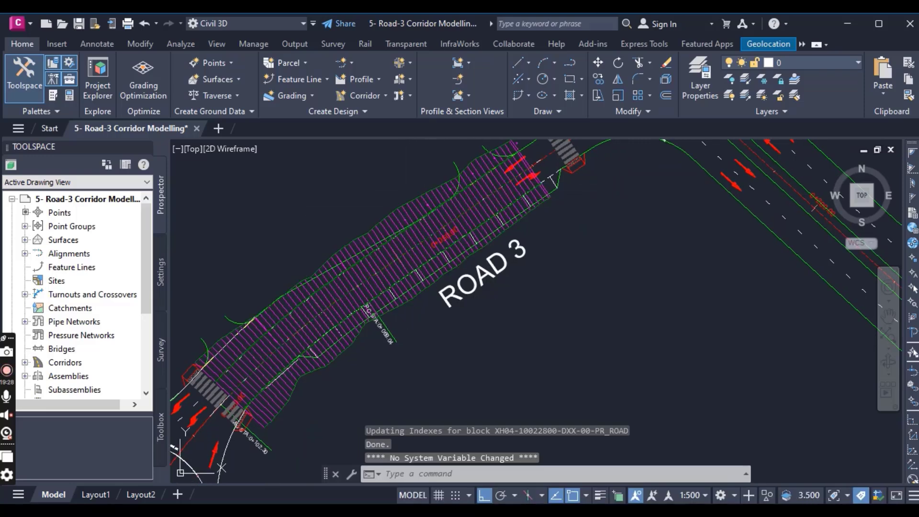
click(364, 254)
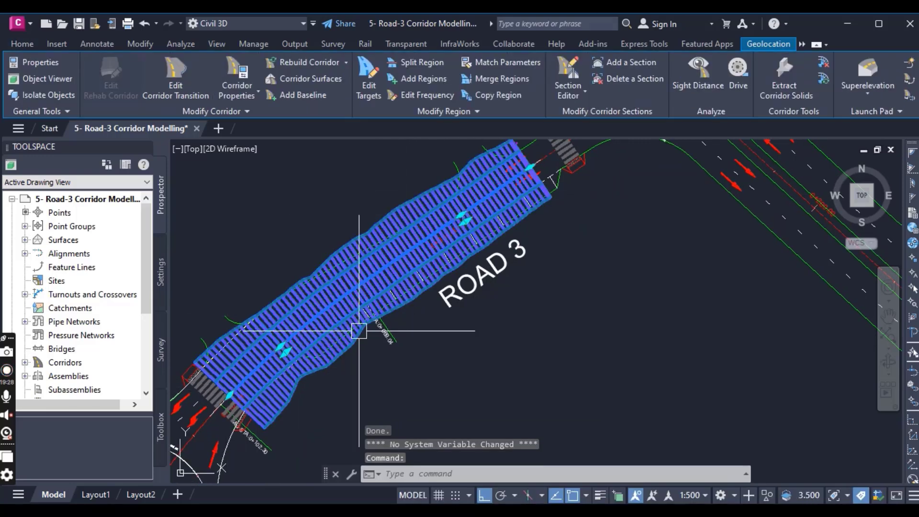
middle_drag(555, 153, 574, 268)
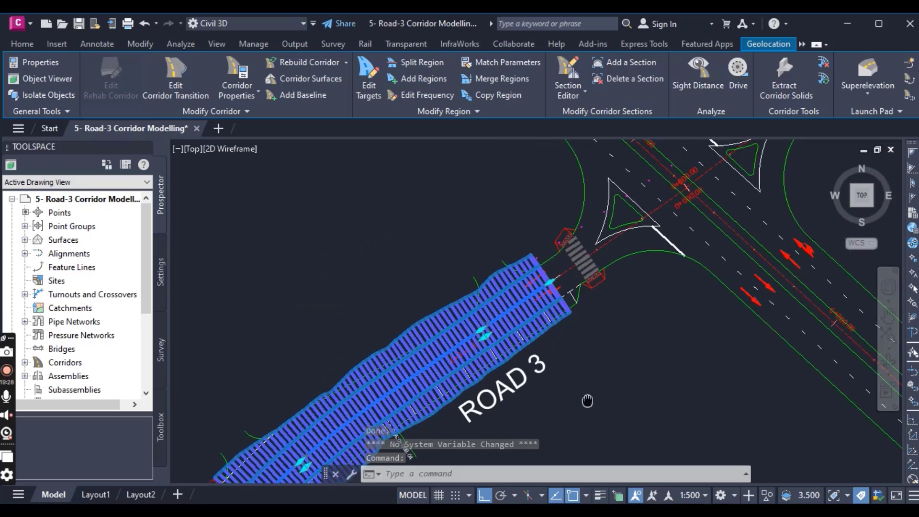
key(Escape)
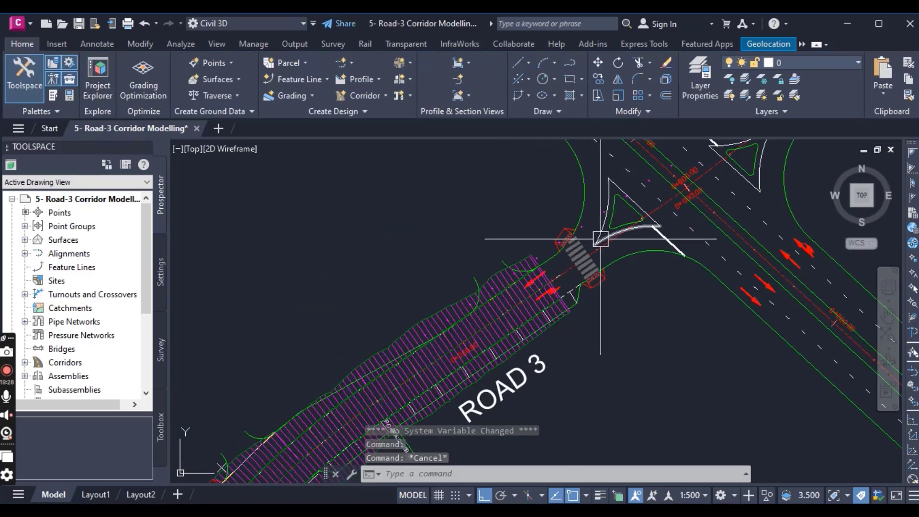
scroll(522, 308, down, 5)
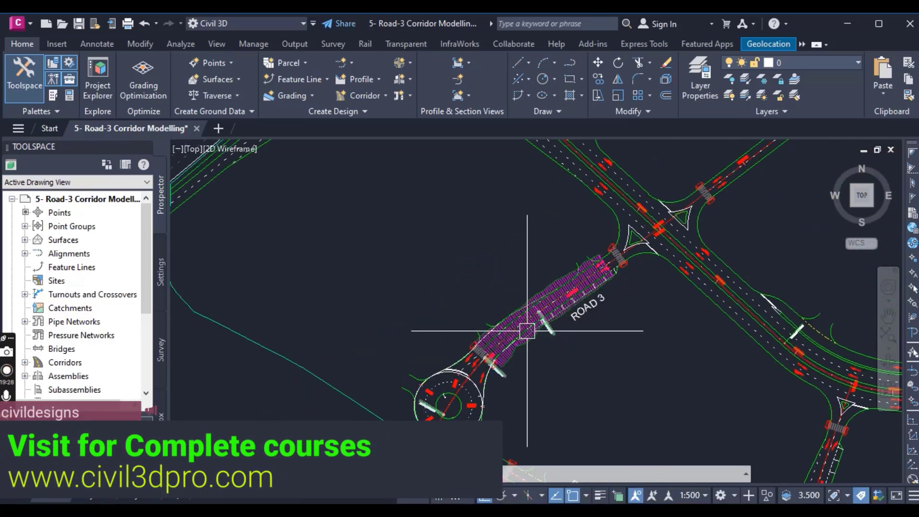
scroll(531, 318, up, 4)
scroll(533, 259, up, 2)
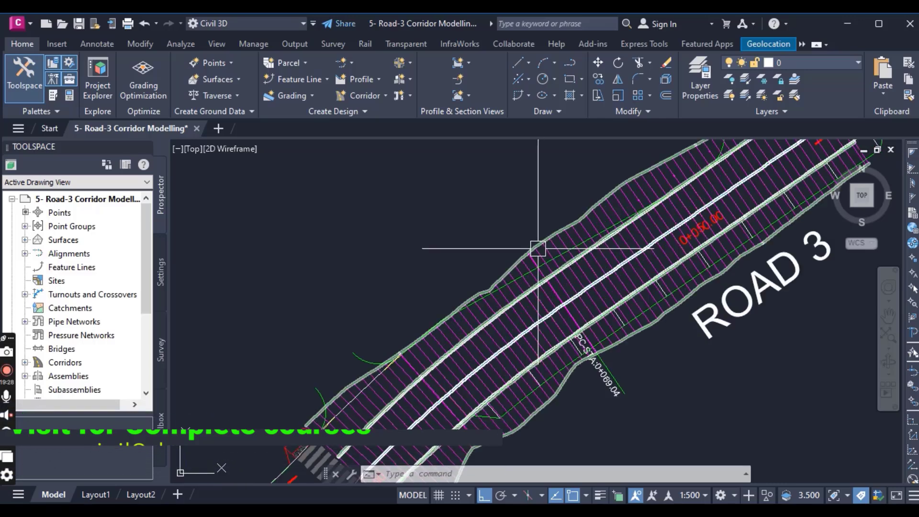
scroll(540, 235, up, 2)
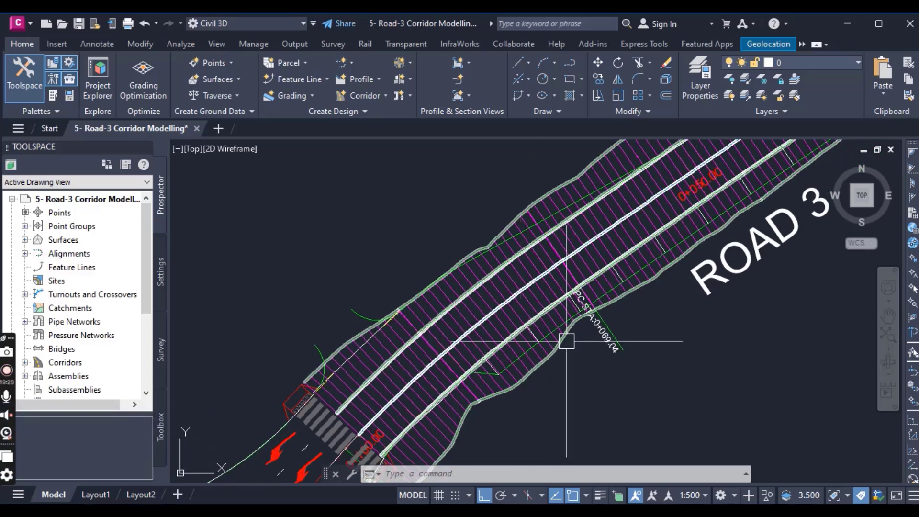
middle_drag(542, 258, 543, 322)
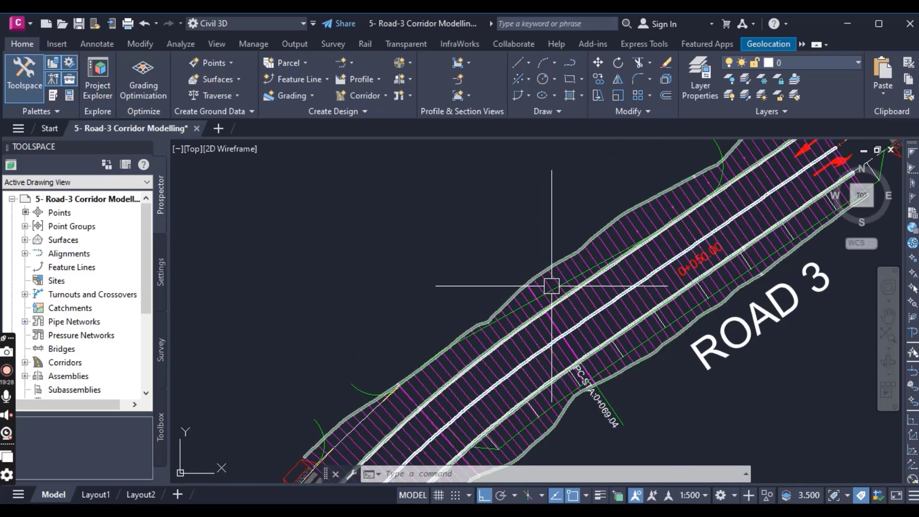
scroll(607, 256, up, 6)
- Open the Road 3 corridor's properties and highlight its RD-03 baseline and each road-3 & 5 region in turn
click(607, 253)
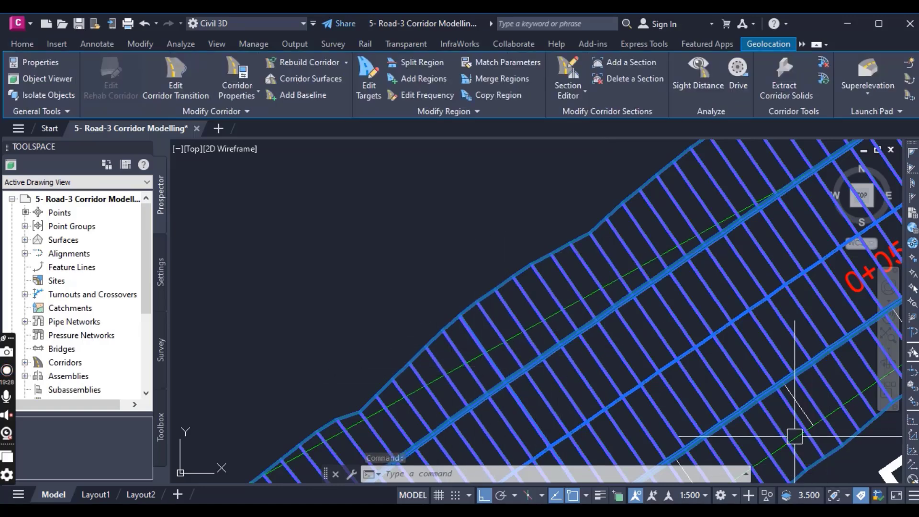
middle_drag(789, 435, 663, 306)
scroll(661, 309, down, 2)
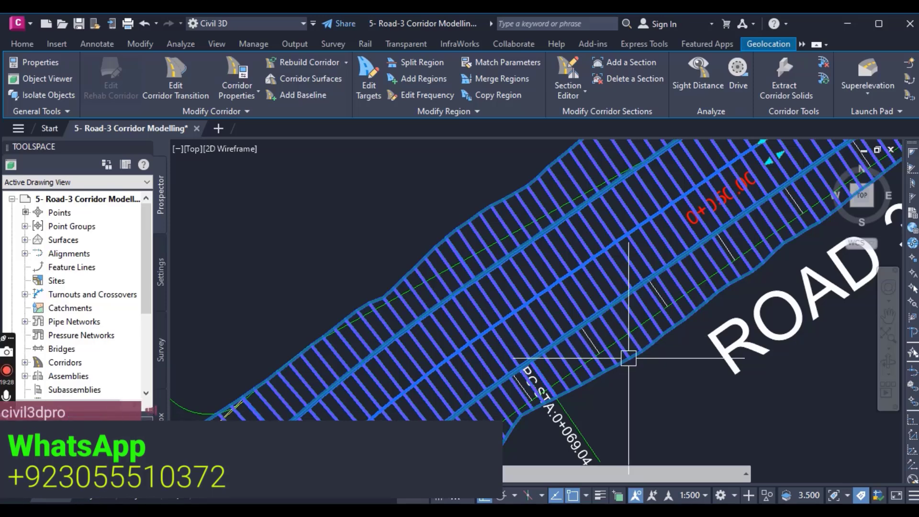
scroll(626, 365, down, 3)
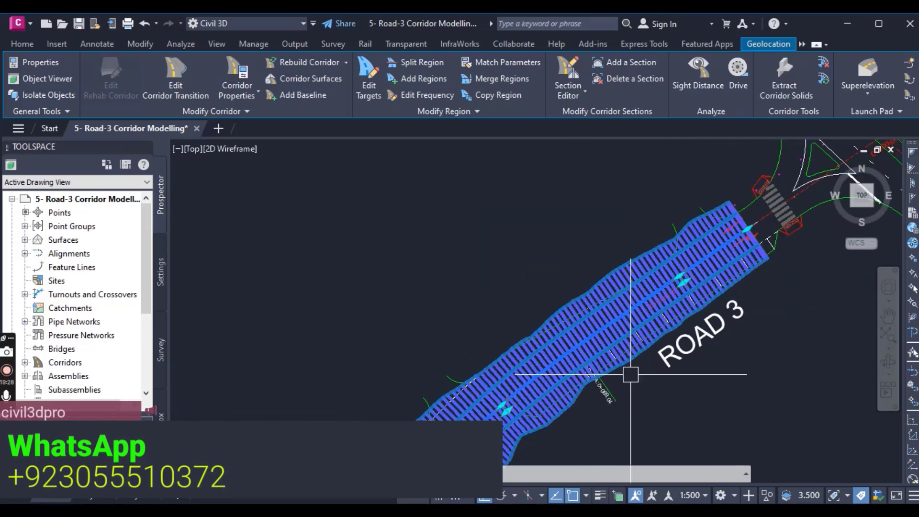
click(241, 72)
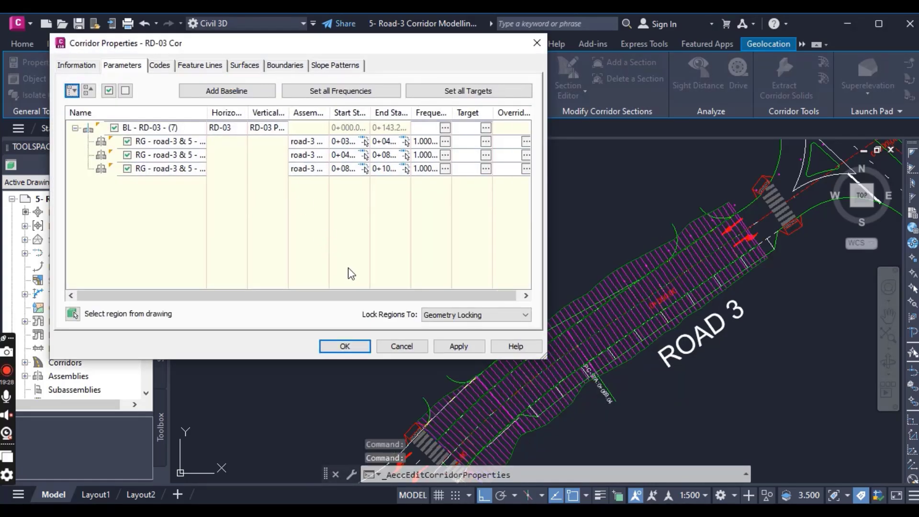
click(158, 128)
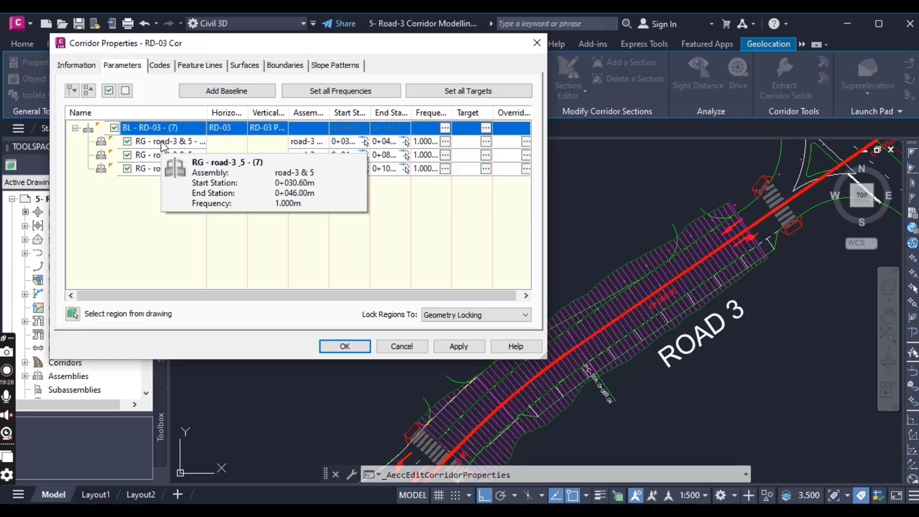
click(161, 141)
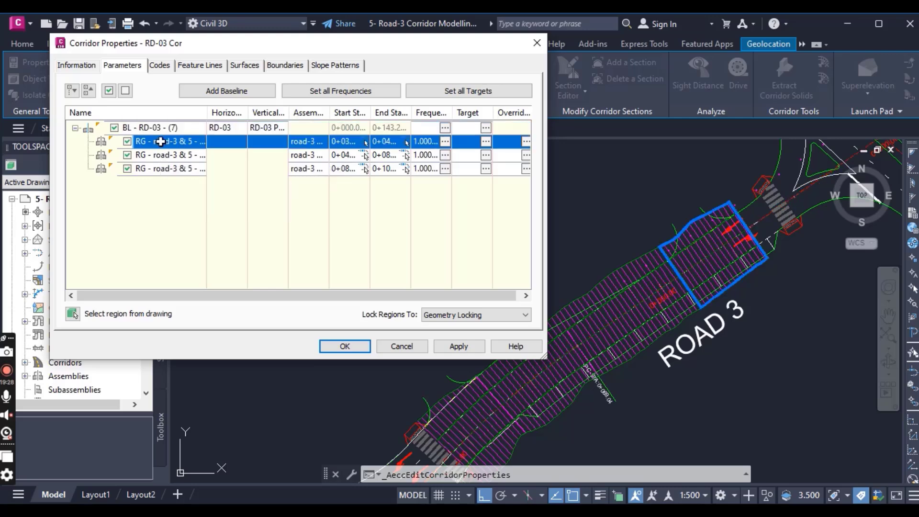
click(161, 154)
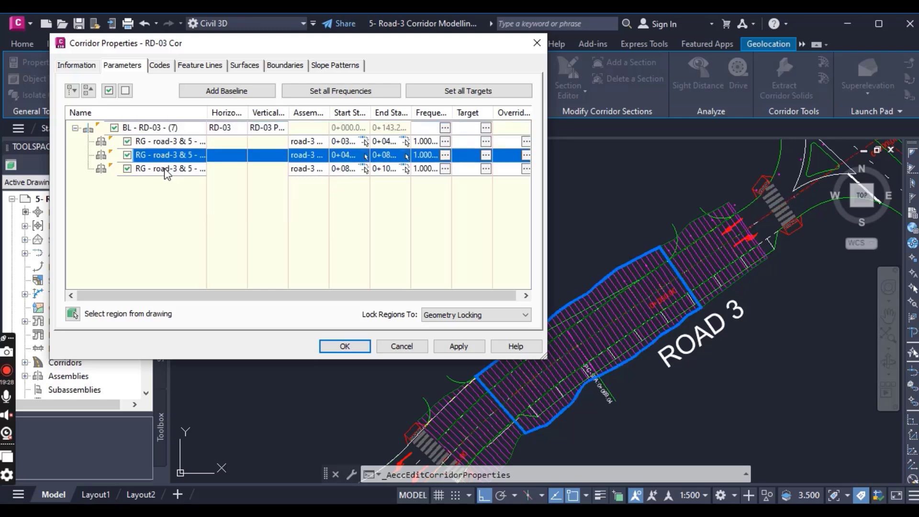
click(164, 169)
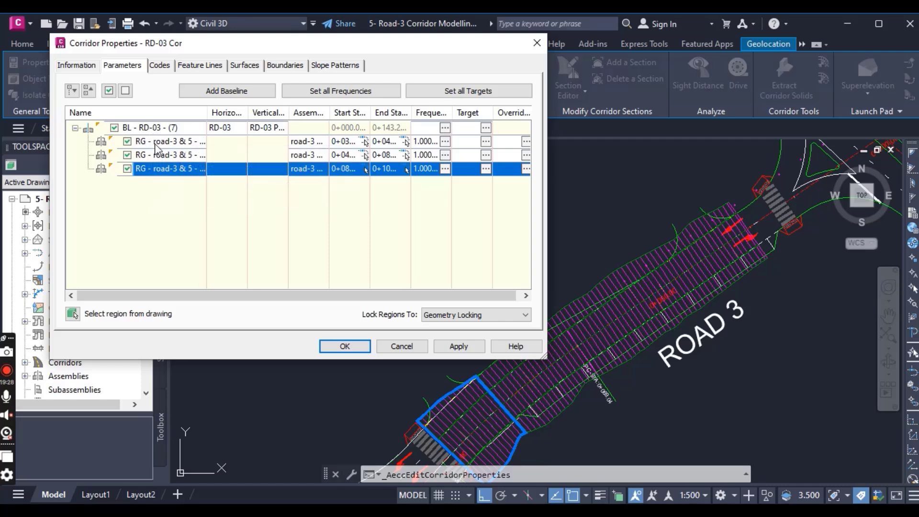
- Open the middle region's target mapping and identify its right and left LaneSuperelevationAOR subassemblies among the offset and elevation targets
click(154, 156)
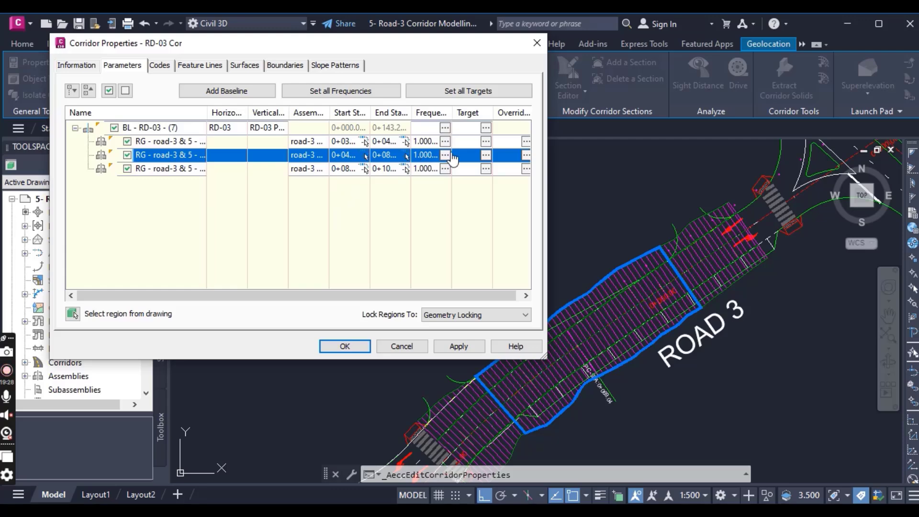
click(486, 155)
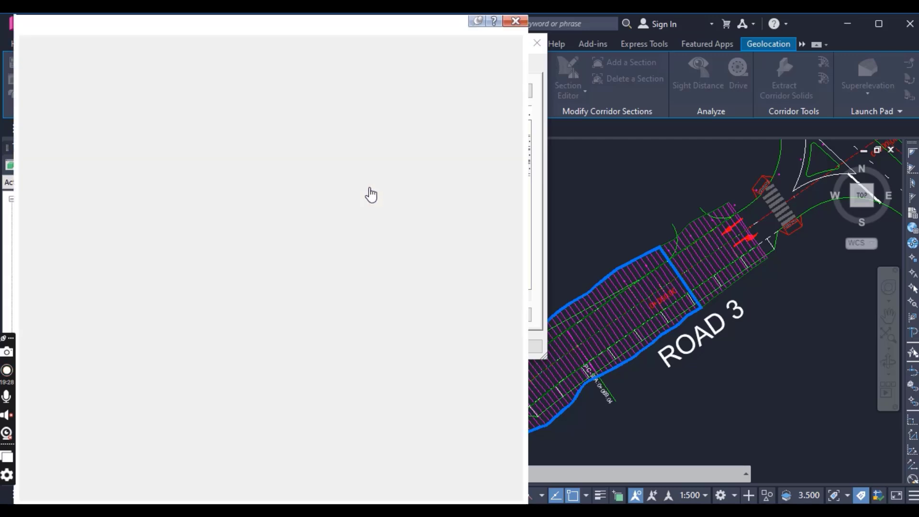
click(122, 80)
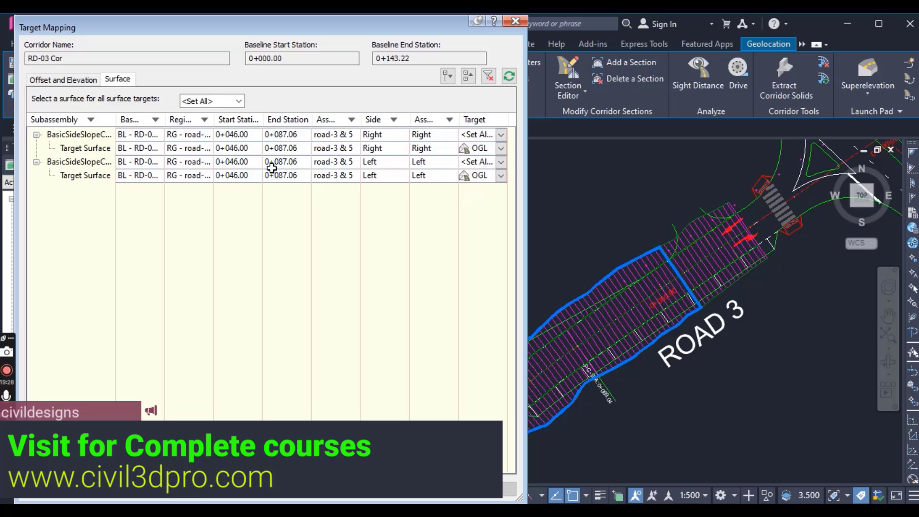
click(78, 82)
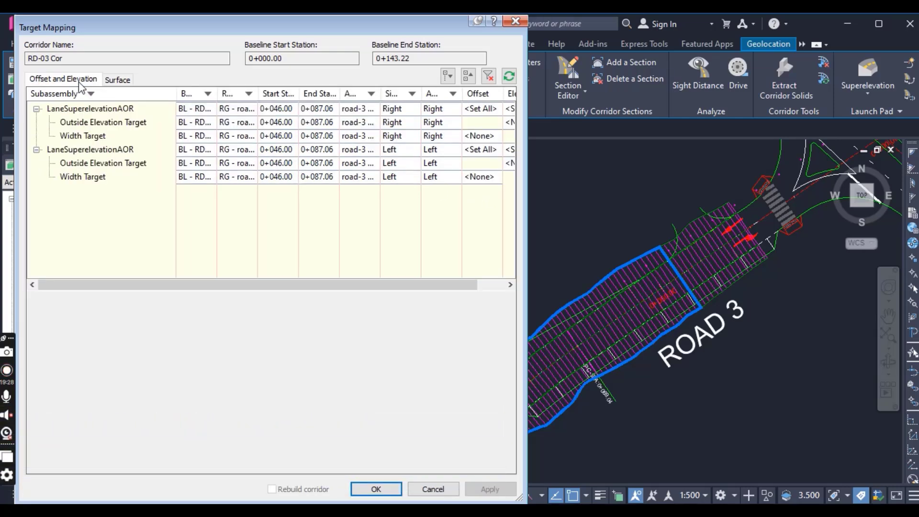
click(81, 109)
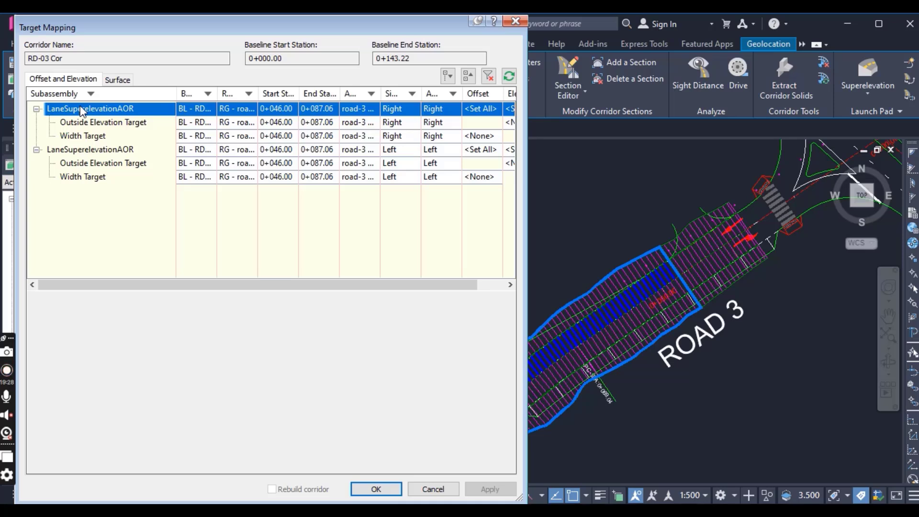
click(87, 151)
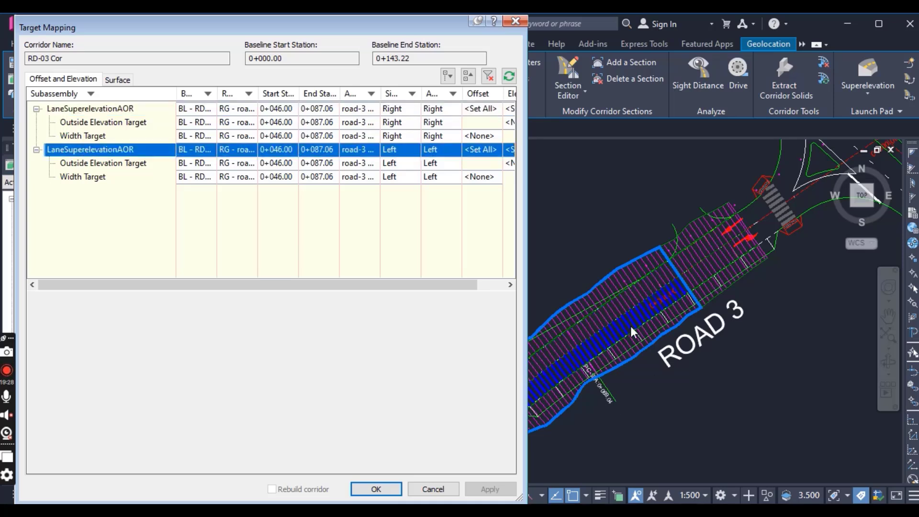
click(97, 110)
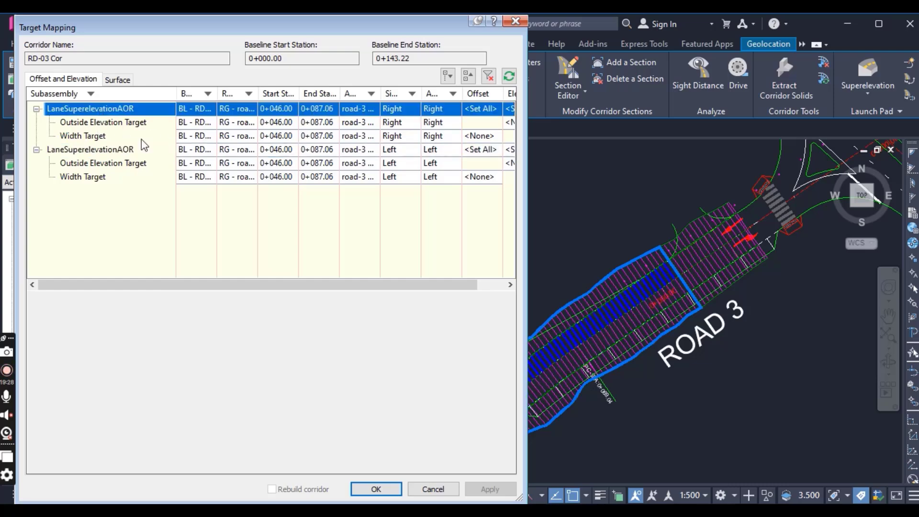
- Set the middle region's right-lane Width Target to the angled green road-edge line picked on the northwest side of Road 3
drag(369, 285, 426, 285)
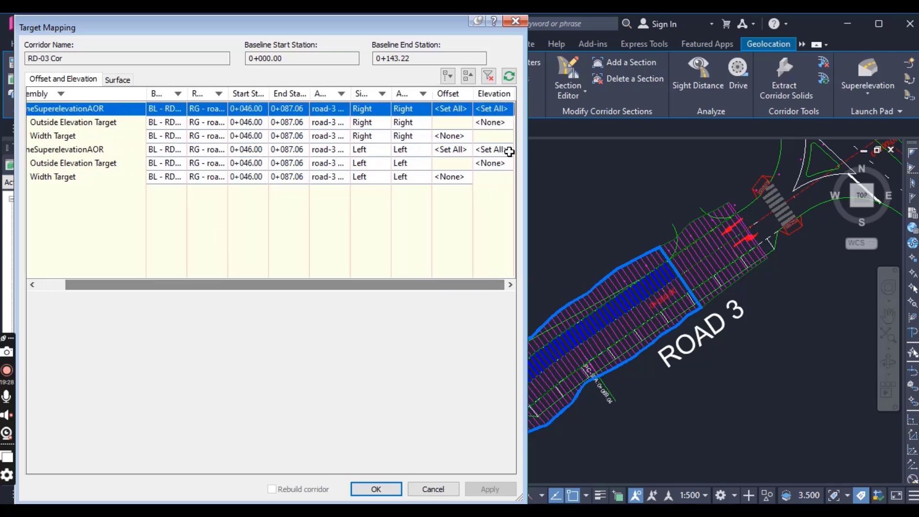
click(459, 137)
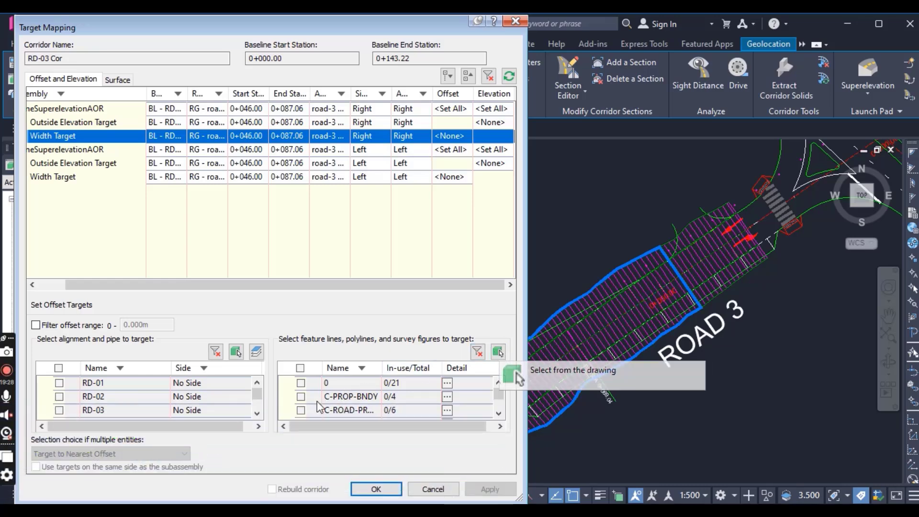
scroll(337, 398, down, 2)
scroll(376, 397, up, 3)
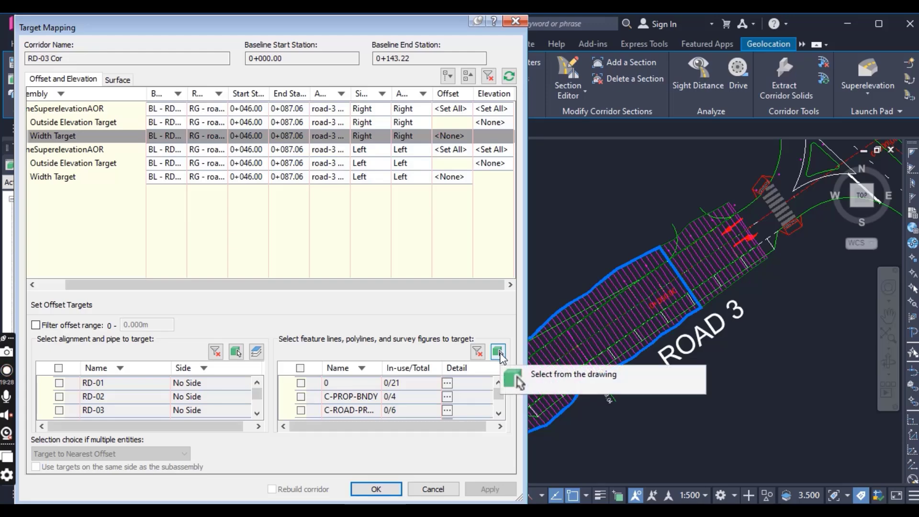
click(499, 355)
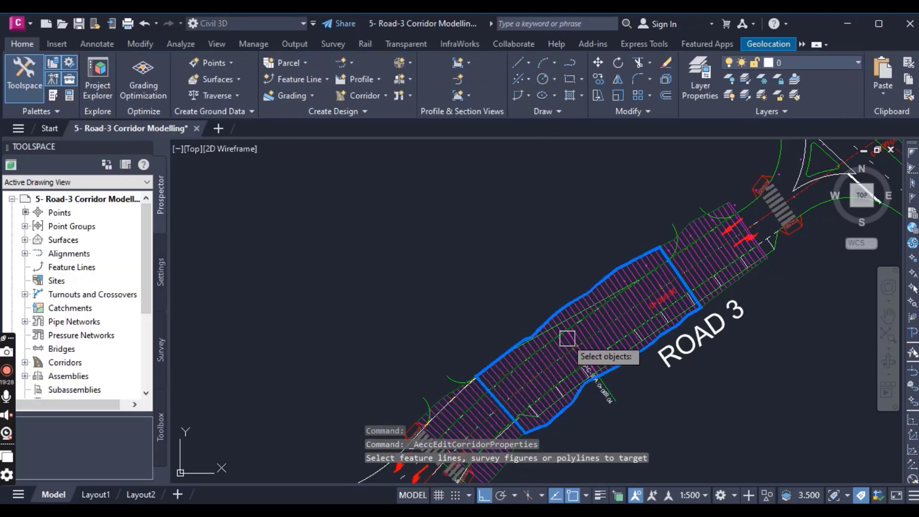
scroll(569, 337, up, 5)
scroll(558, 279, up, 3)
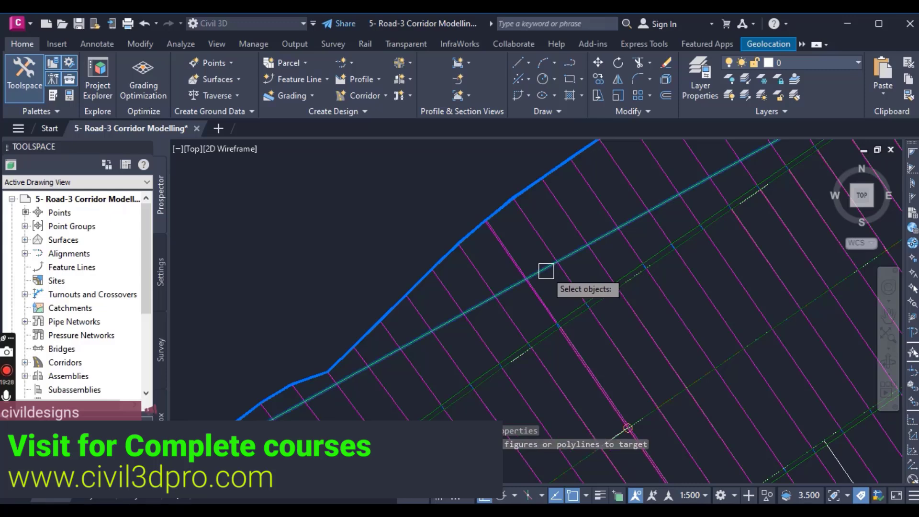
scroll(531, 307, down, 6)
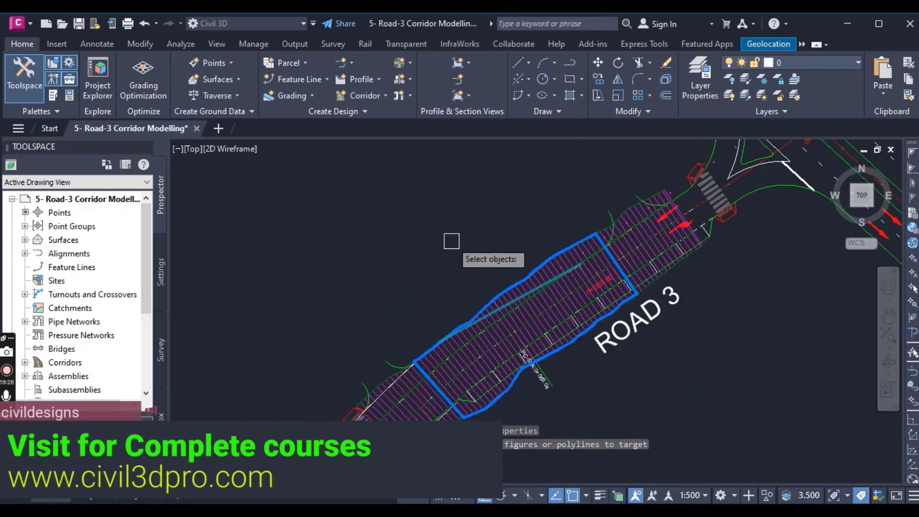
scroll(435, 353, up, 4)
scroll(399, 369, down, 4)
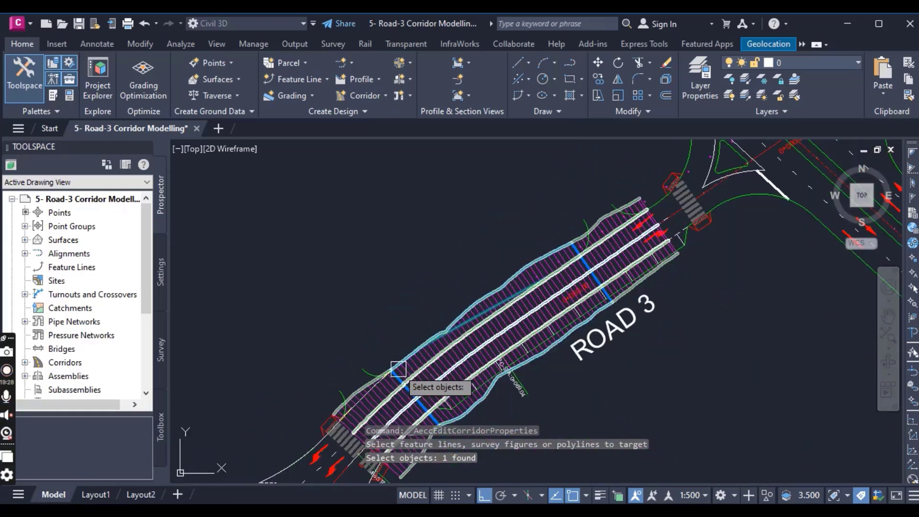
scroll(558, 281, up, 3)
scroll(594, 221, up, 2)
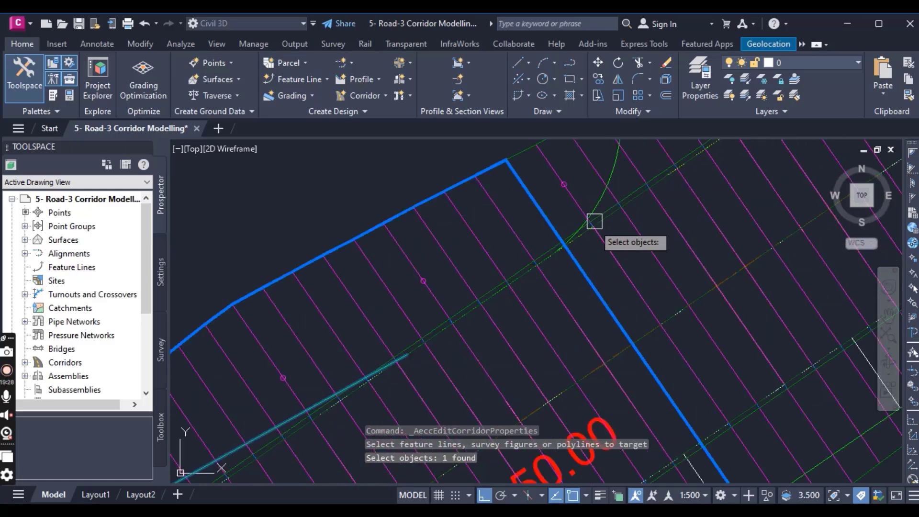
scroll(594, 221, down, 3)
scroll(613, 215, up, 3)
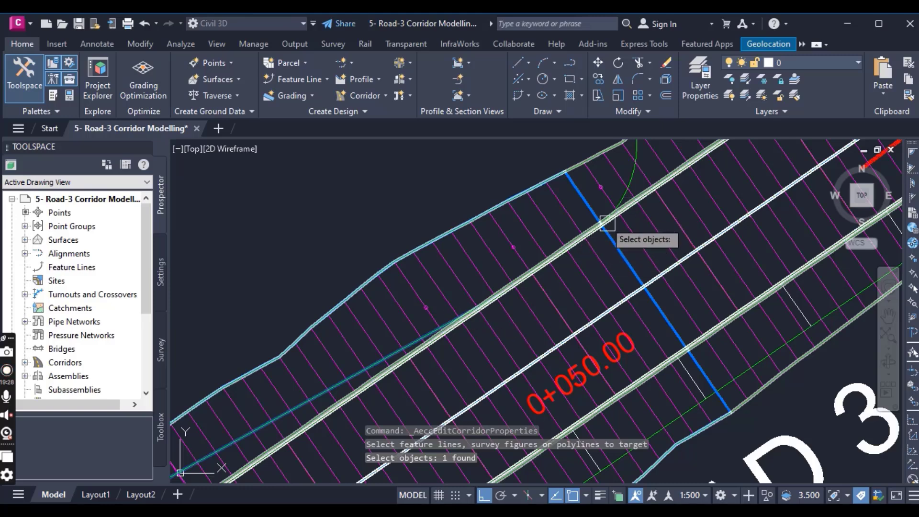
scroll(591, 249, down, 4)
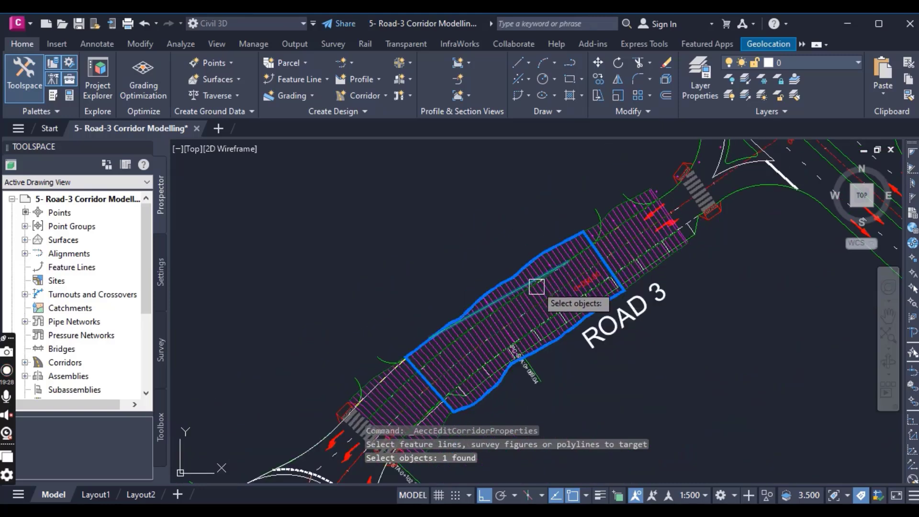
key(Return)
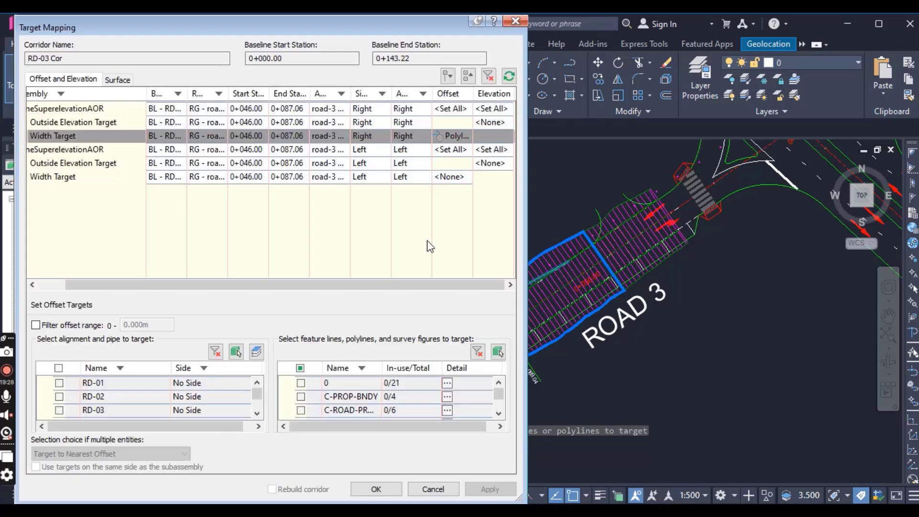
- Pick the long green road-edge line beside the ROAD 3 label as the middle region's left-lane Width Target
click(61, 151)
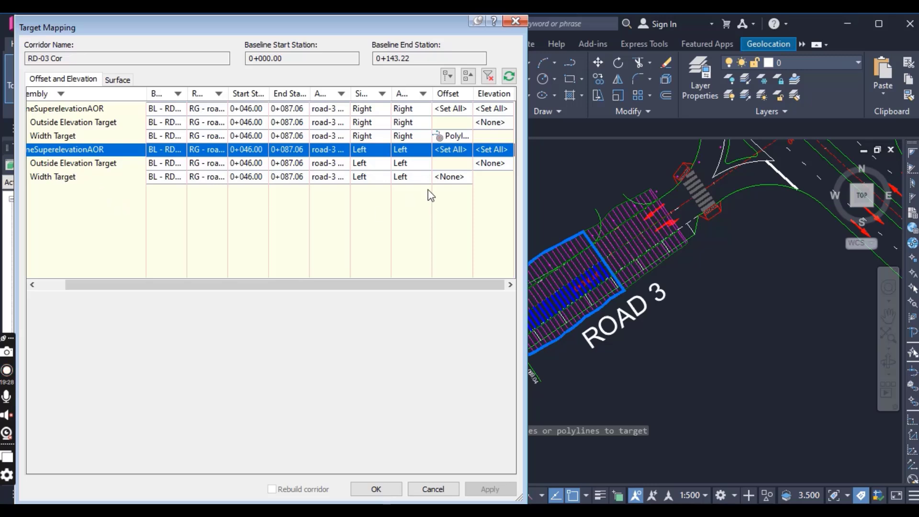
click(447, 177)
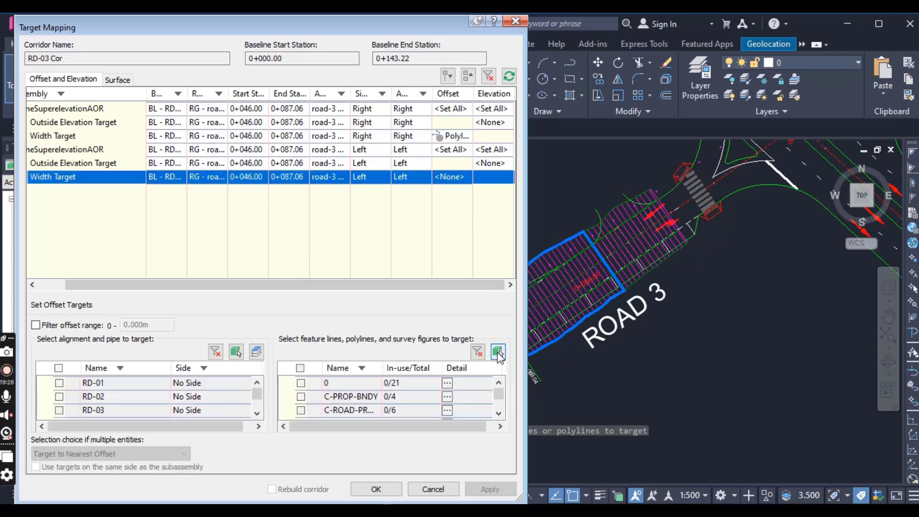
click(498, 352)
scroll(502, 392, up, 3)
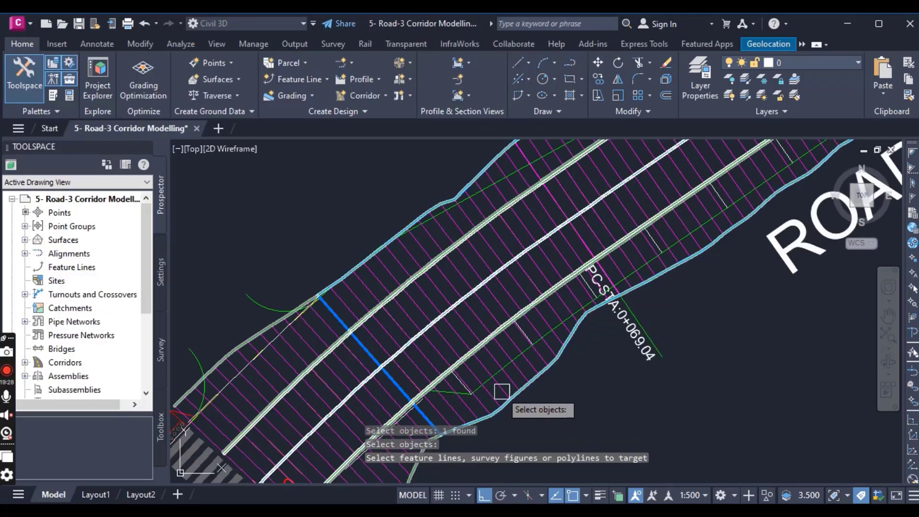
scroll(476, 374, up, 7)
click(475, 373)
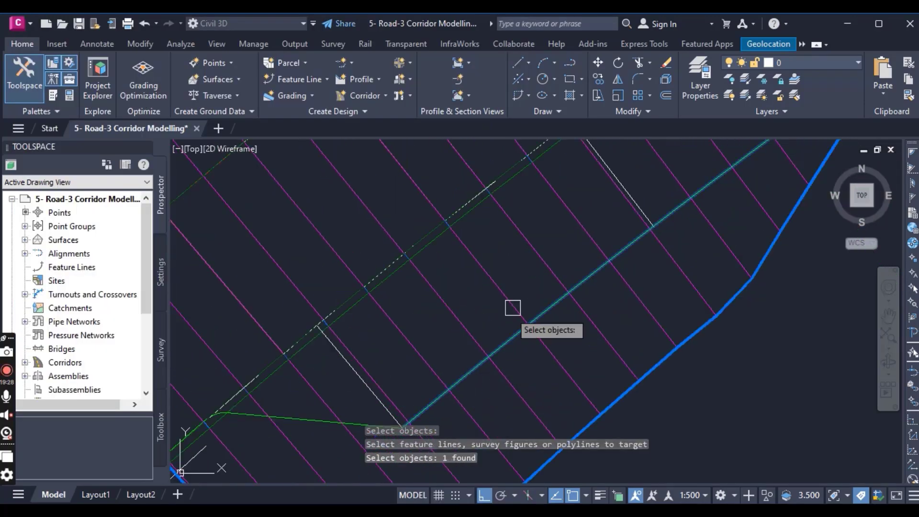
scroll(527, 308, down, 5)
scroll(556, 344, down, 2)
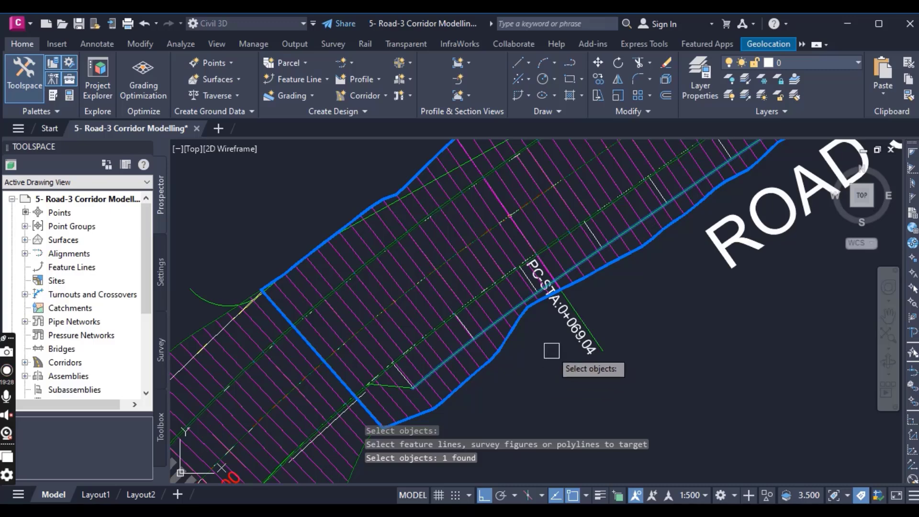
scroll(551, 350, down, 3)
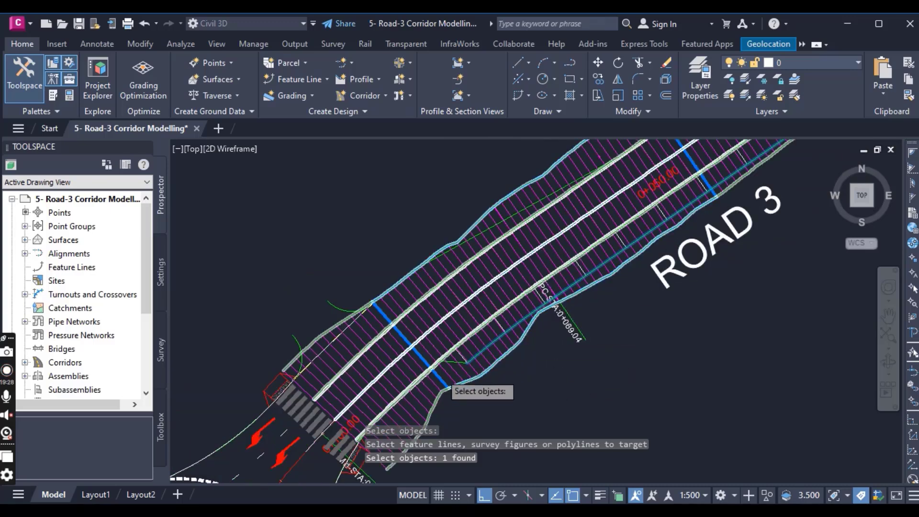
- Try to add the short green taper line at the road-edge line's southwest end to the left-lane width targets
scroll(441, 334, up, 4)
scroll(459, 344, up, 3)
click(469, 343)
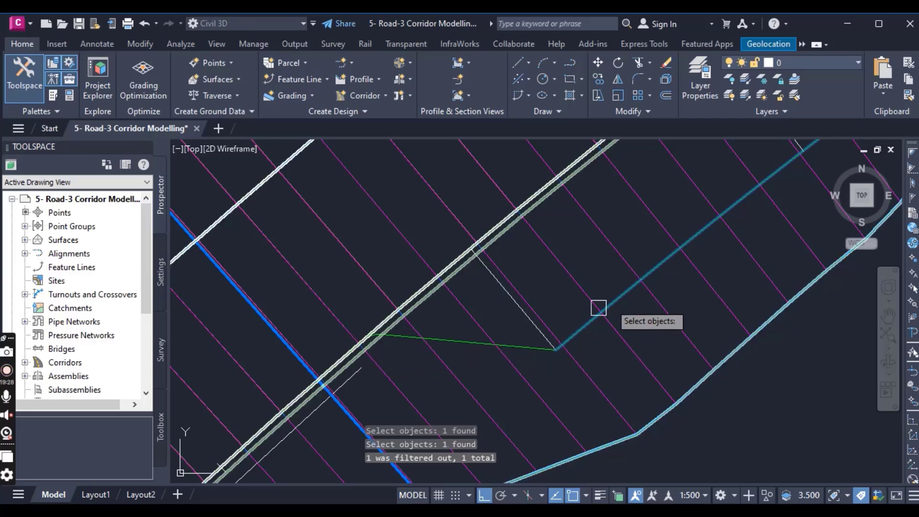
- Confirm the left-lane target selection and the target mapping, and rebuild the RD-03 corridor with the modified region
scroll(598, 307, down, 6)
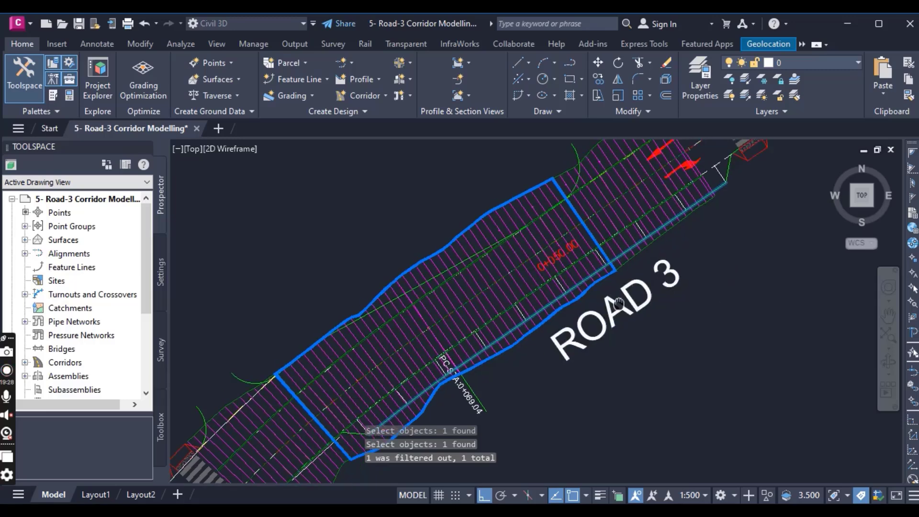
middle_drag(619, 304, 568, 347)
middle_drag(498, 371, 557, 282)
middle_drag(576, 347, 513, 377)
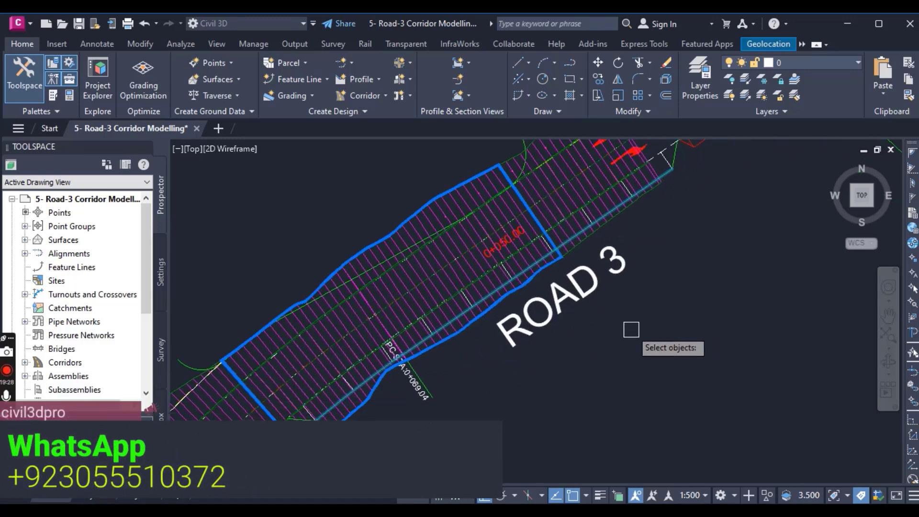
key(Return)
click(382, 487)
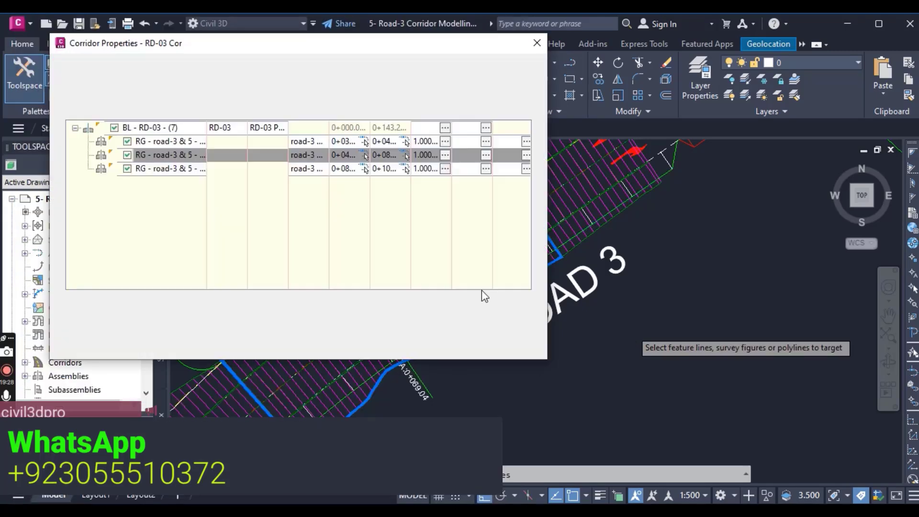
click(365, 345)
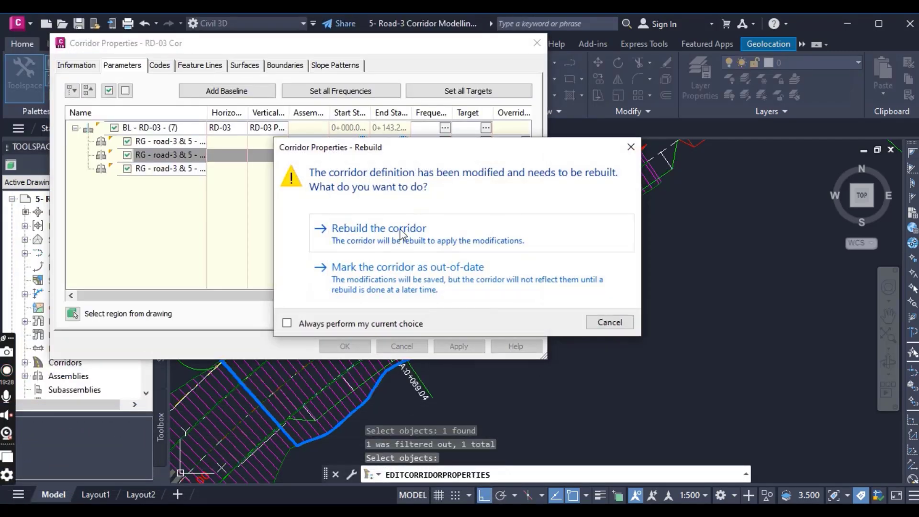
click(404, 234)
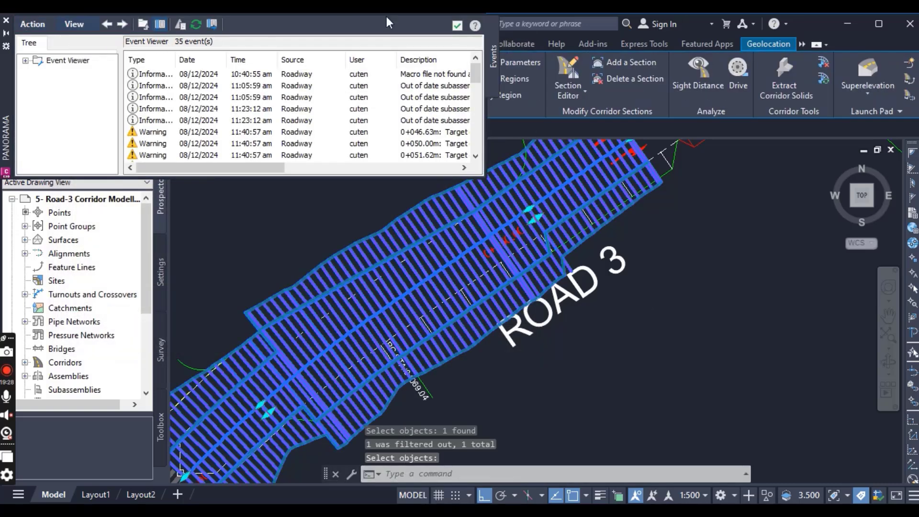
click(6, 21)
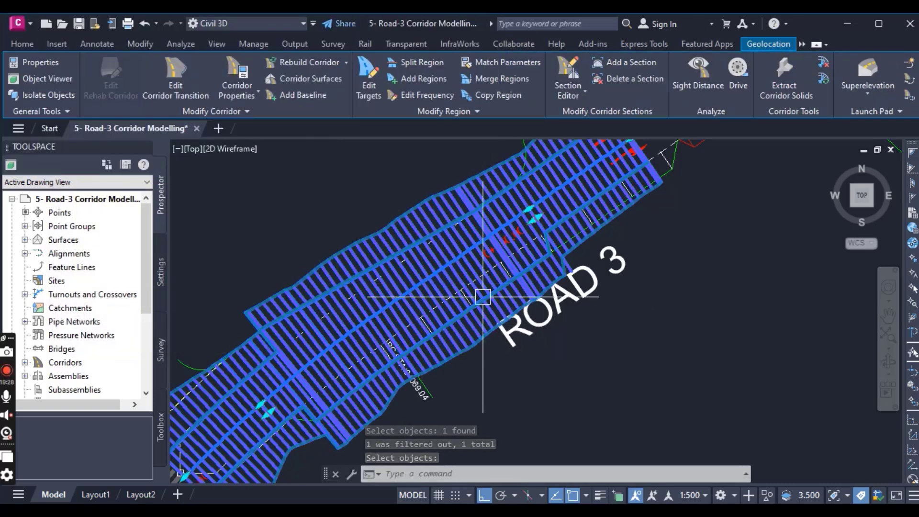
key(Escape)
- Inspect the rebuilt Road 3 corridor in the Object Viewer, examining the width transitions at both ends of the middle region
middle_drag(472, 362, 528, 330)
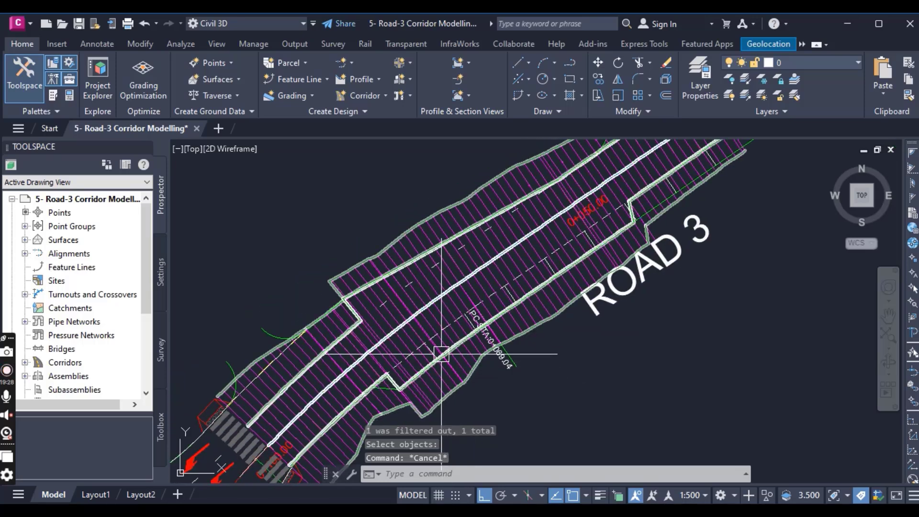
scroll(440, 359, up, 3)
click(591, 282)
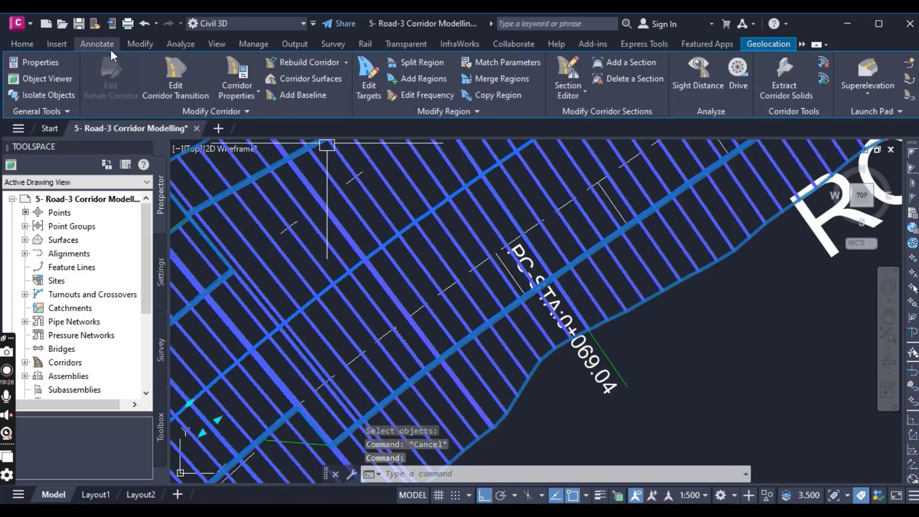
click(33, 79)
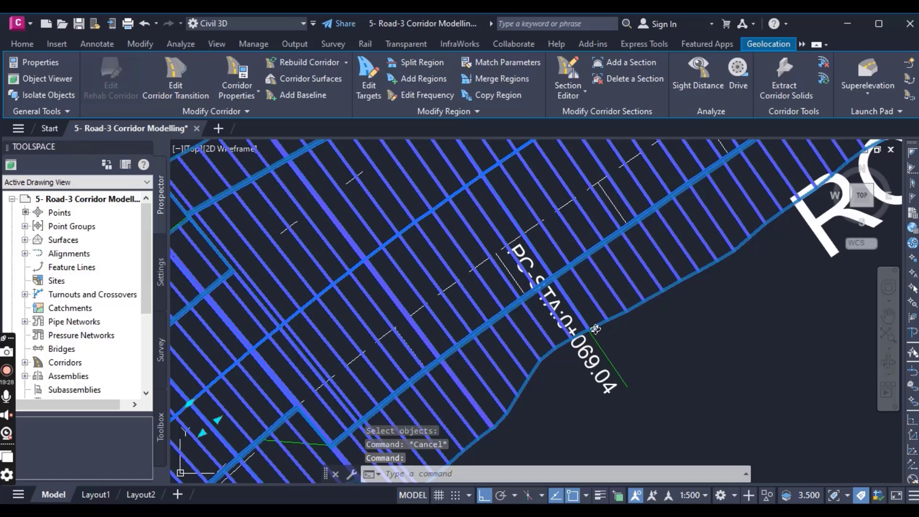
drag(540, 339, 587, 247)
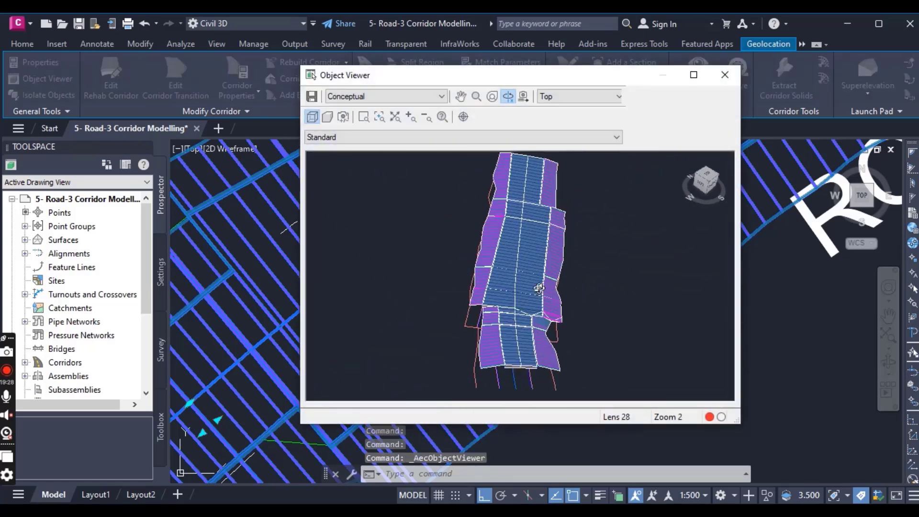
scroll(550, 271, up, 2)
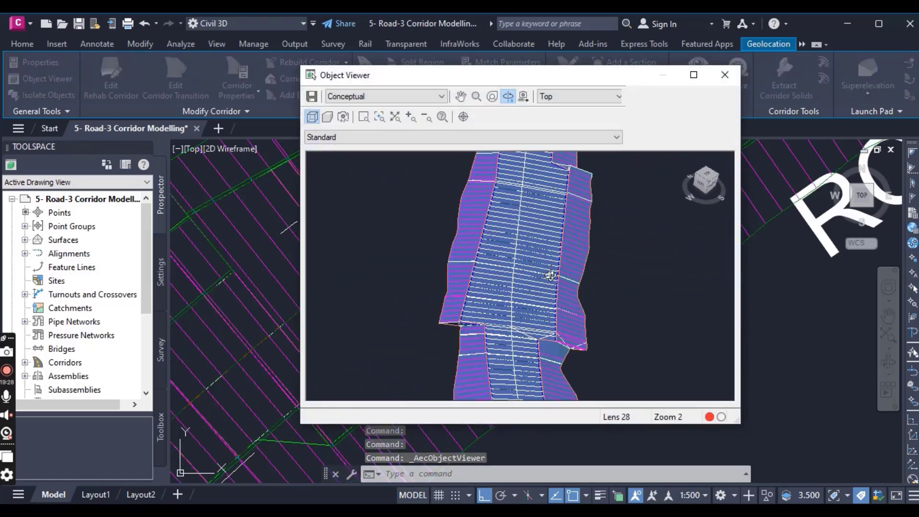
middle_drag(499, 283, 478, 361)
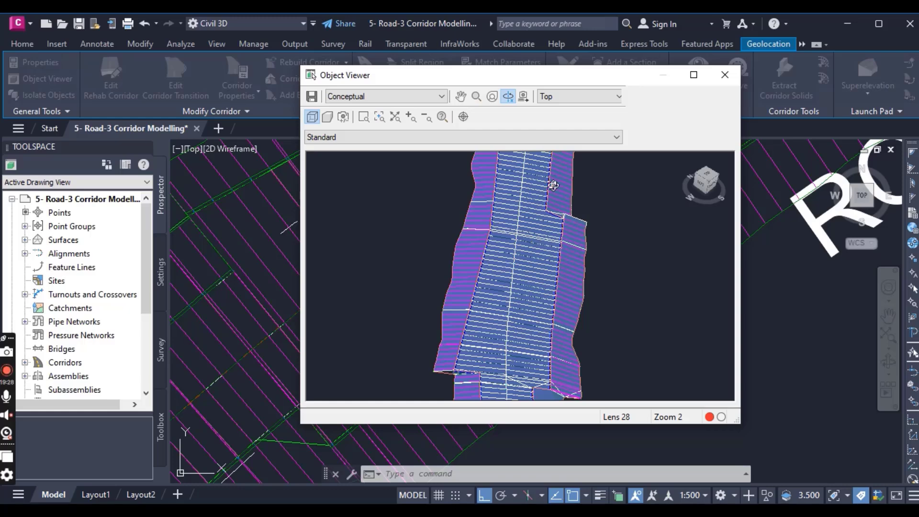
middle_drag(548, 277, 552, 319)
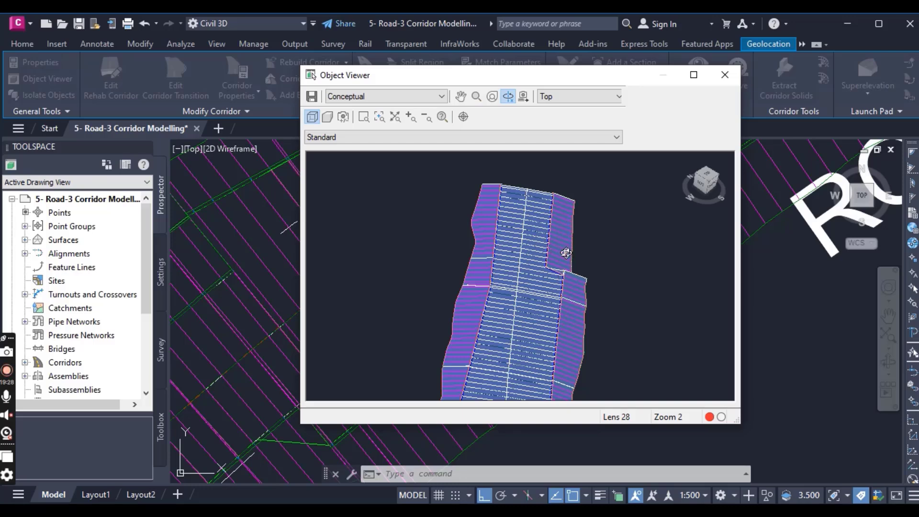
drag(562, 220, 527, 399)
drag(528, 310, 523, 272)
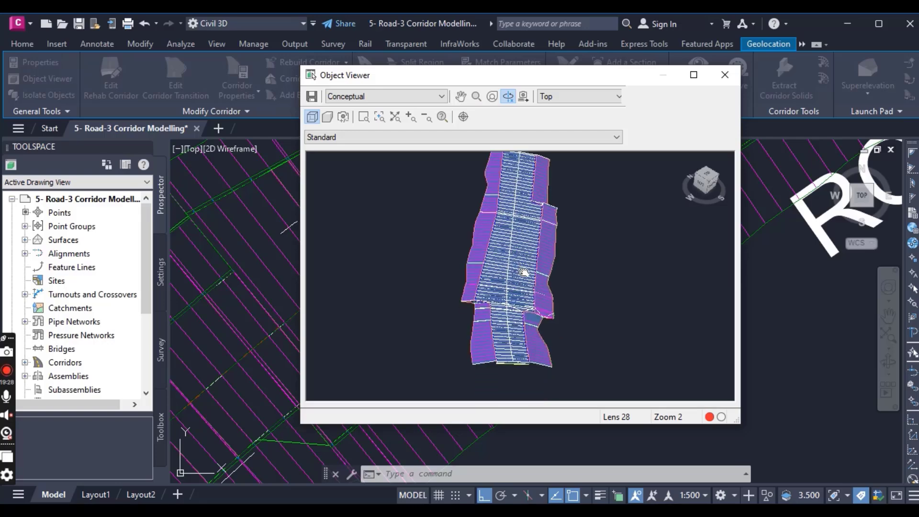
key(Escape)
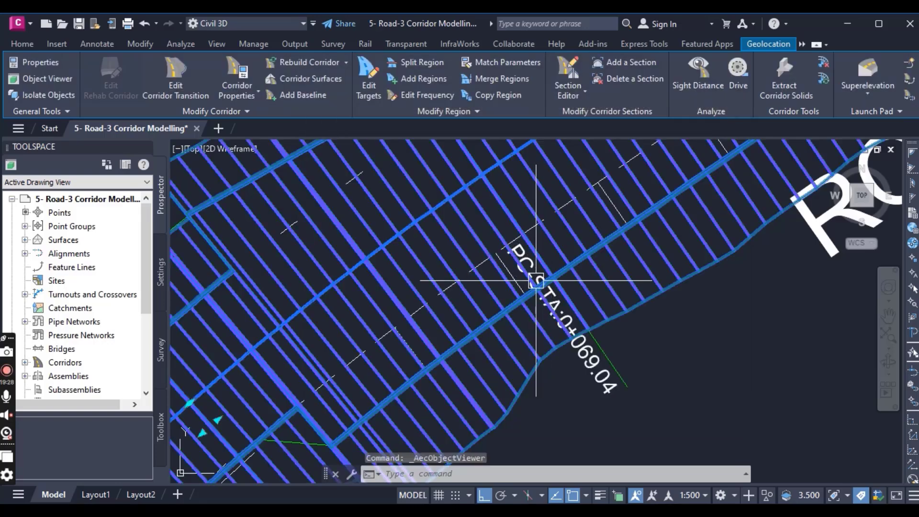
- Open the target mapping of the RD-03 corridor's first region, the one starting at station 0+030.60
scroll(608, 342, down, 5)
scroll(632, 194, up, 5)
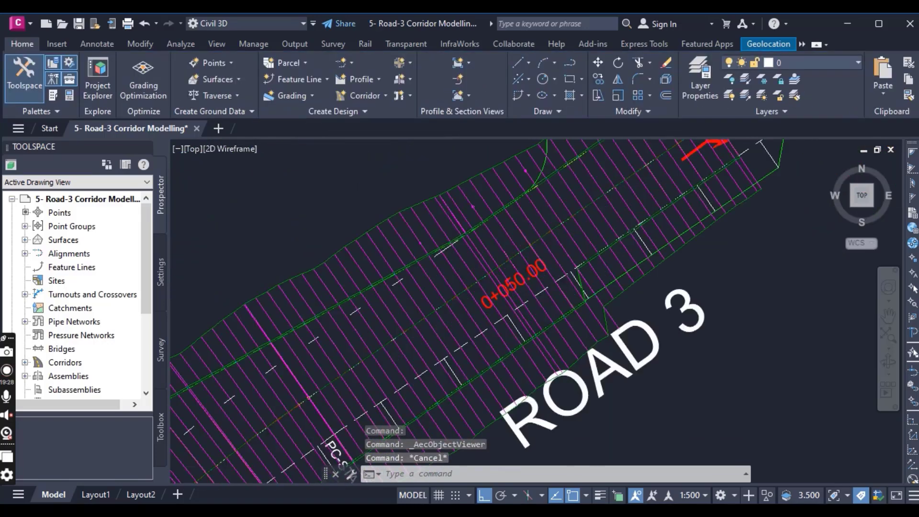
click(632, 194)
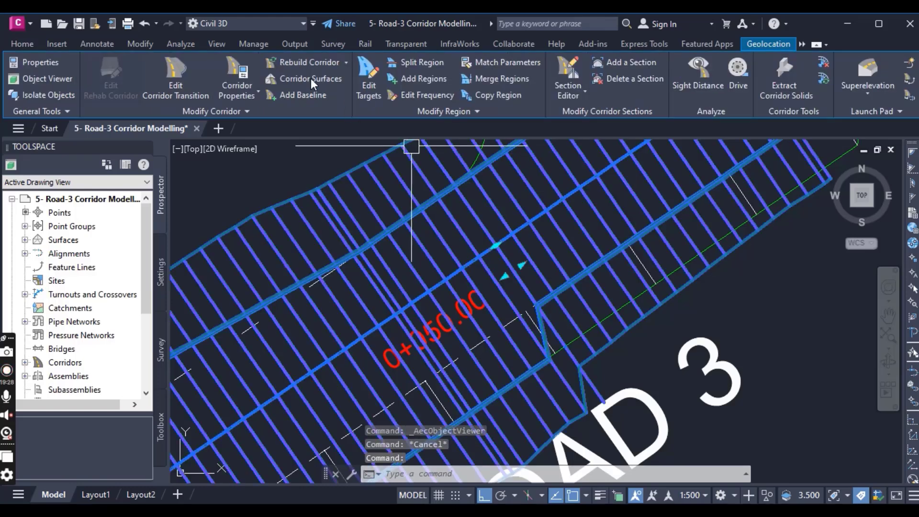
click(217, 66)
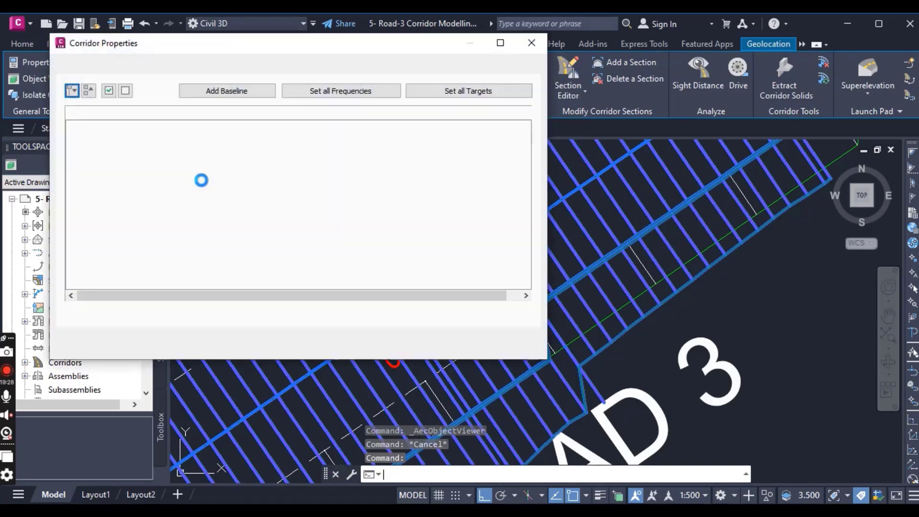
drag(227, 46, 206, 40)
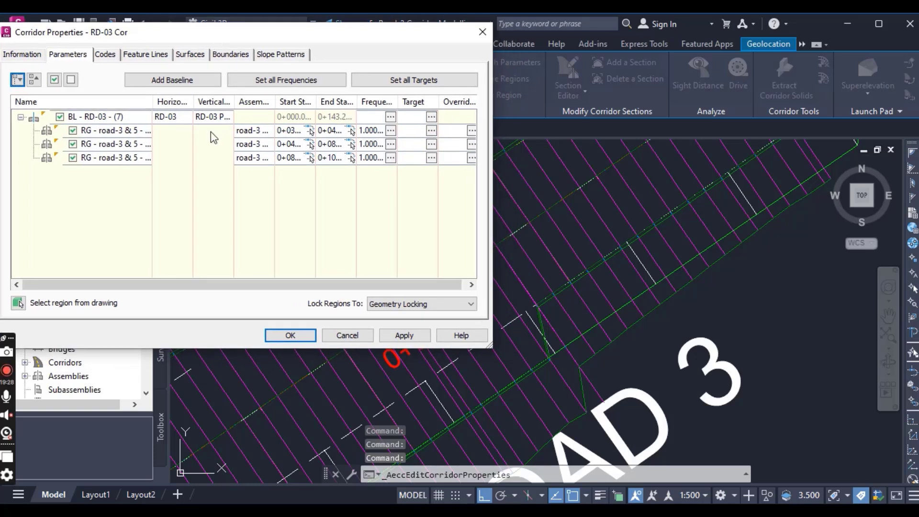
click(103, 144)
click(112, 130)
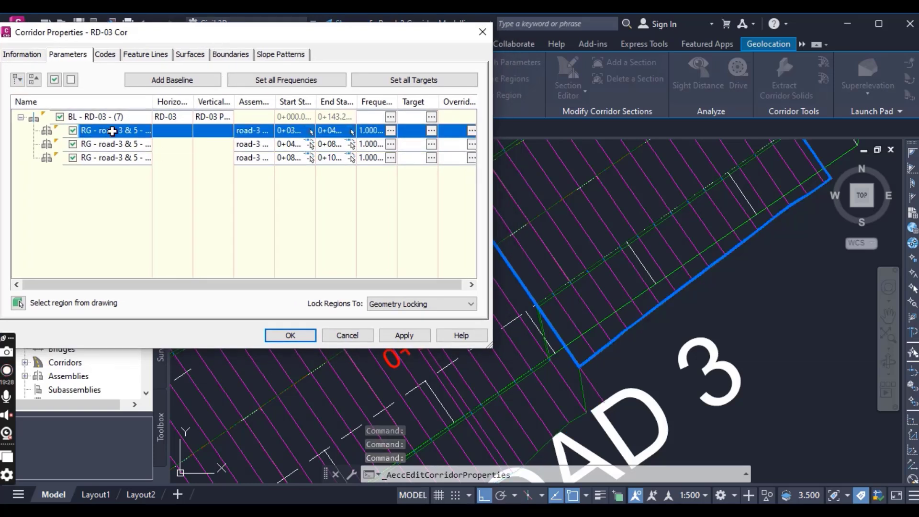
click(432, 131)
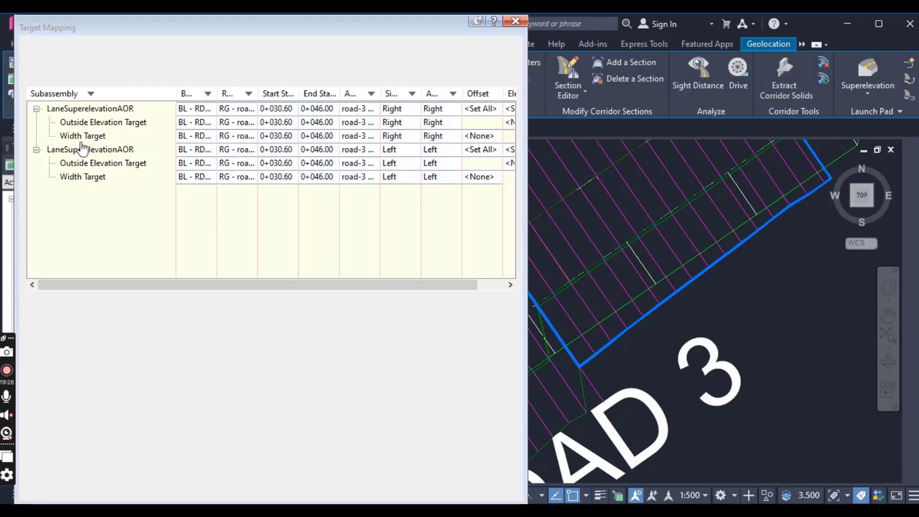
- Assign the long green road-edge line beside the ROAD 3 label as the left lane's Width Target and accept the target mapping
click(84, 149)
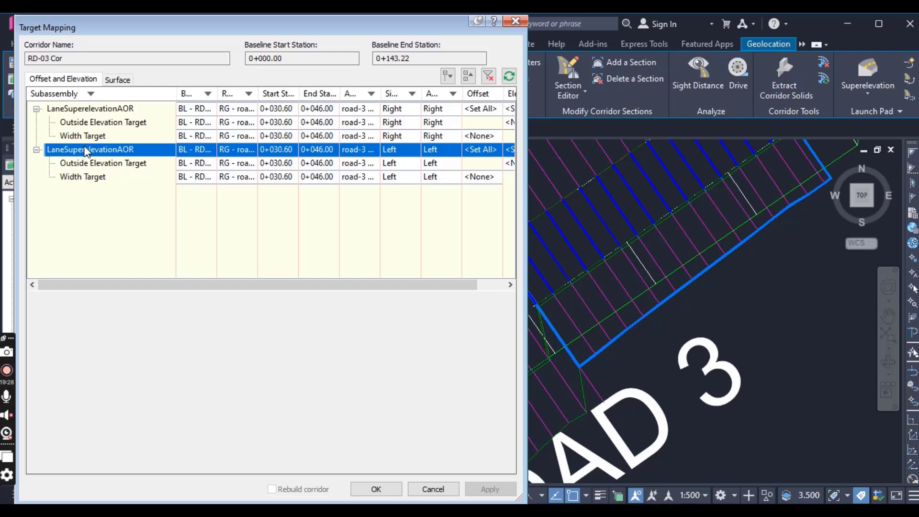
click(490, 180)
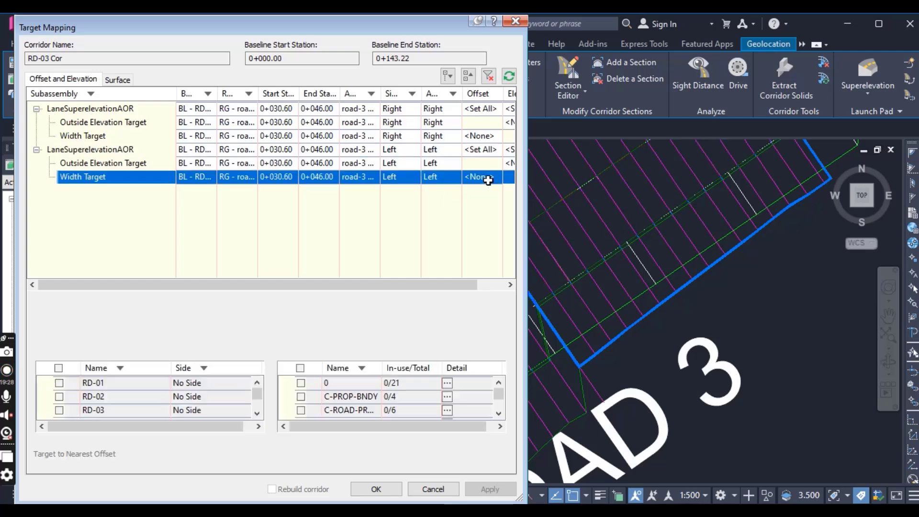
click(498, 352)
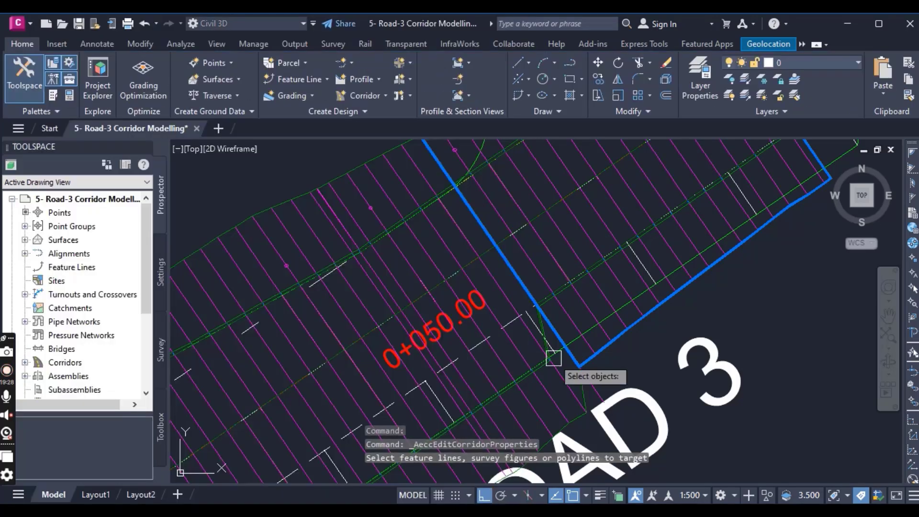
click(622, 297)
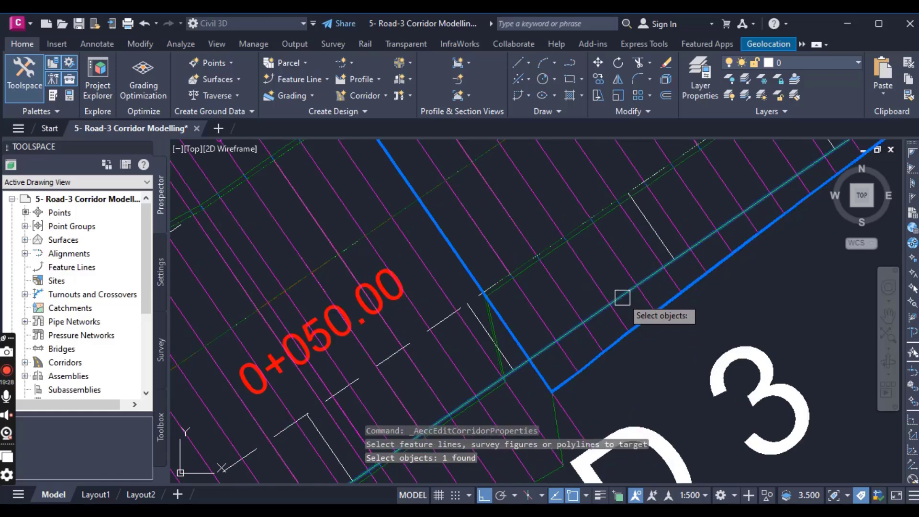
key(Return)
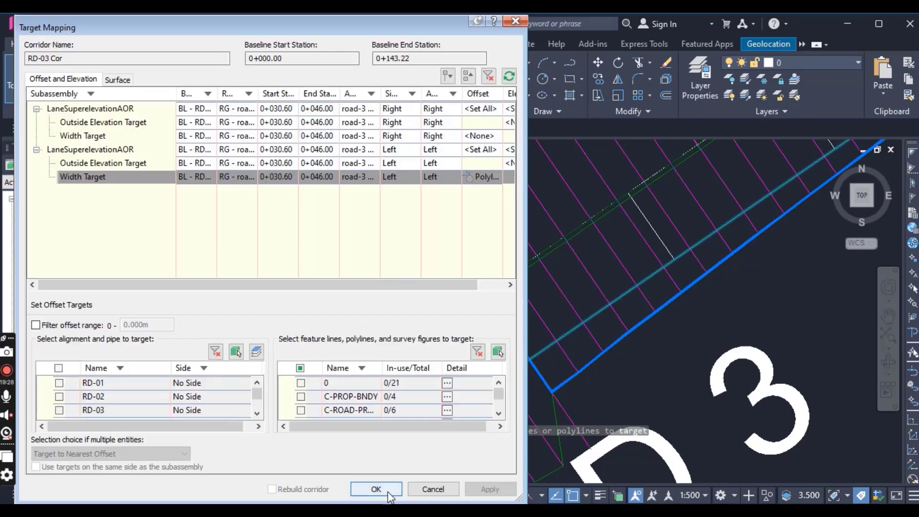
click(376, 488)
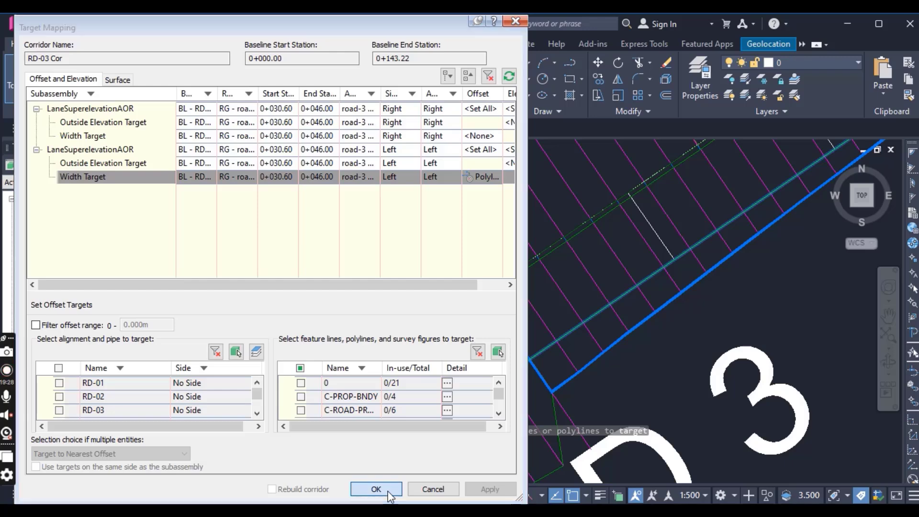
- Apply the corridor property changes, rebuild the RD-03 corridor, dismiss the event list and clear the selection
click(290, 335)
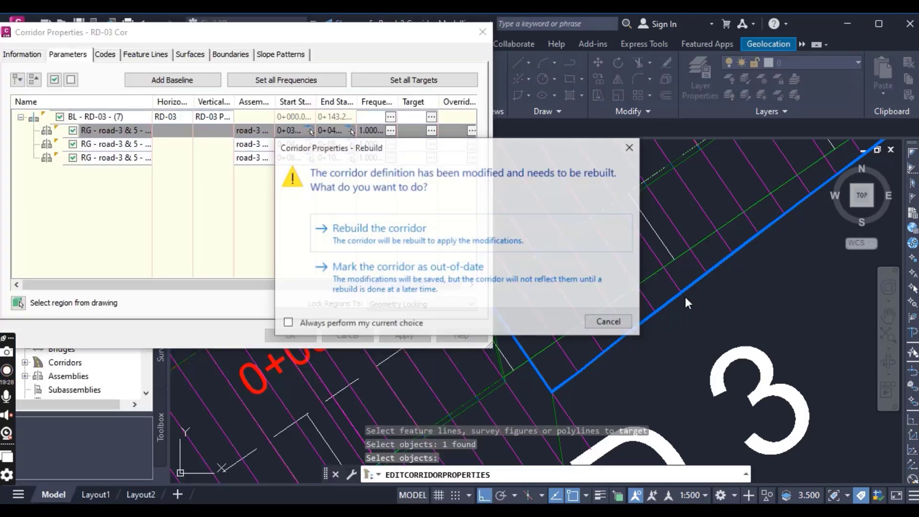
click(580, 286)
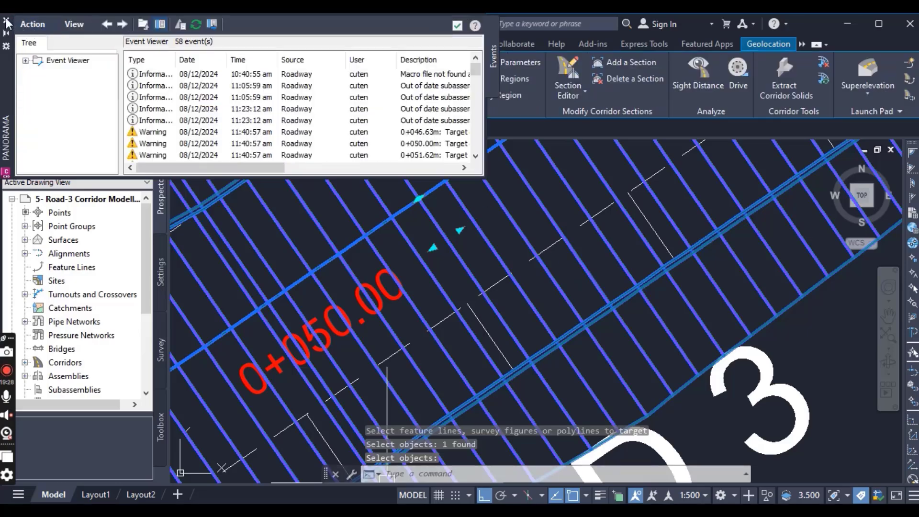
click(7, 20)
scroll(615, 352, down, 2)
scroll(673, 342, down, 4)
key(Escape)
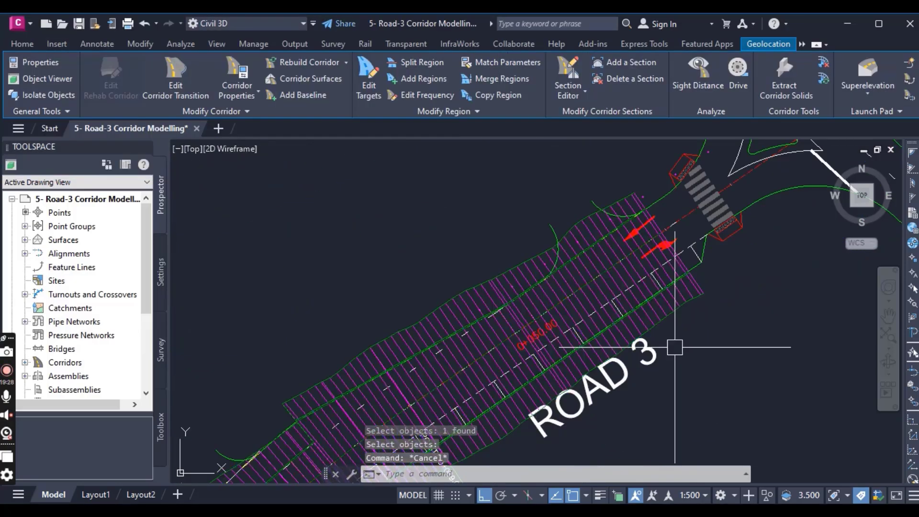
- Inspect the rebuilt Road 3 corridor in plan, comparing its edges with the green road lines from the southwest crossing to the northeast end
scroll(636, 258, down, 2)
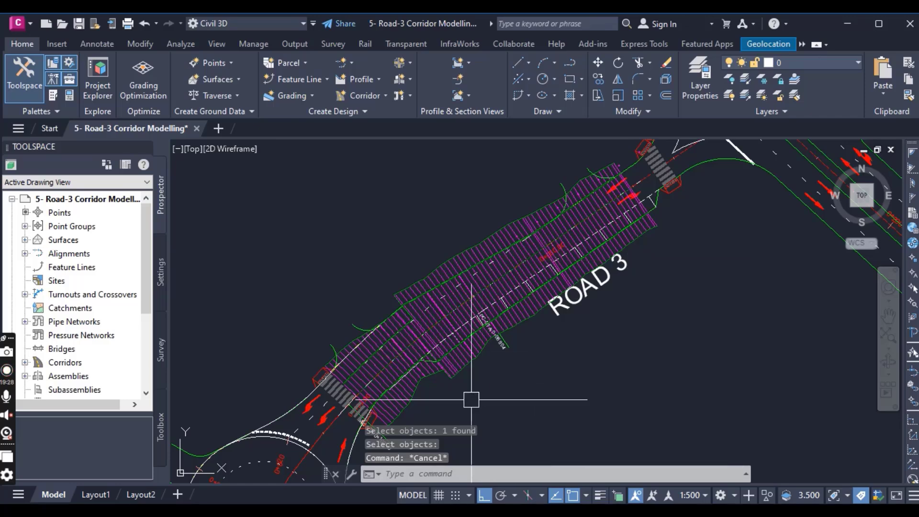
middle_drag(472, 390, 503, 319)
scroll(408, 336, up, 4)
middle_drag(444, 282, 525, 410)
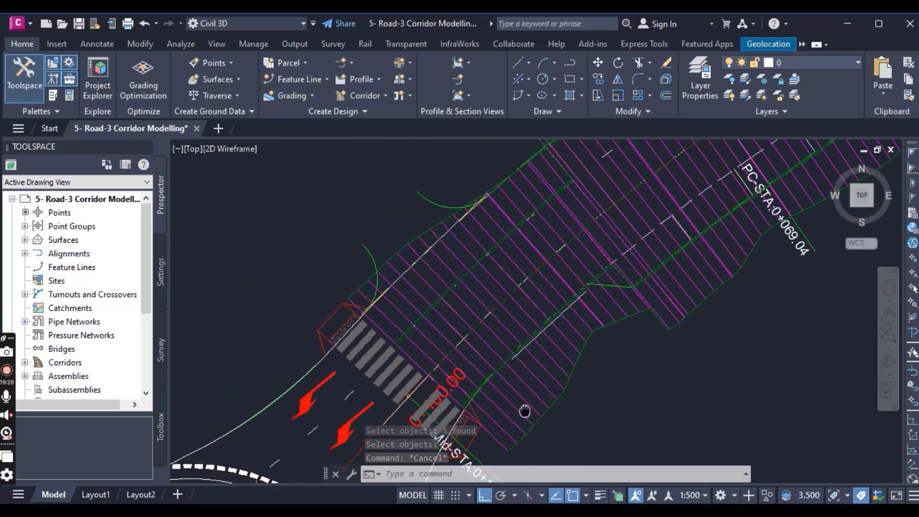
scroll(478, 330, down, 4)
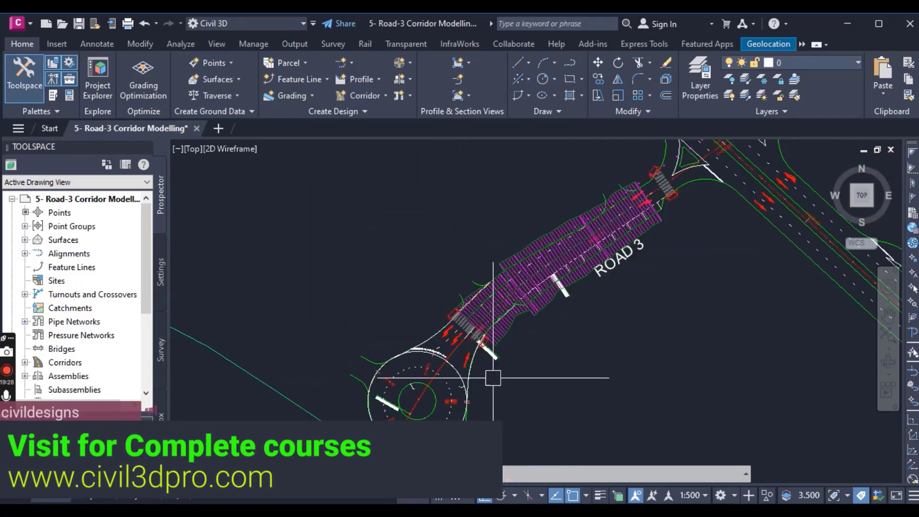
scroll(519, 335, up, 1)
scroll(547, 308, up, 2)
middle_drag(546, 309, 527, 388)
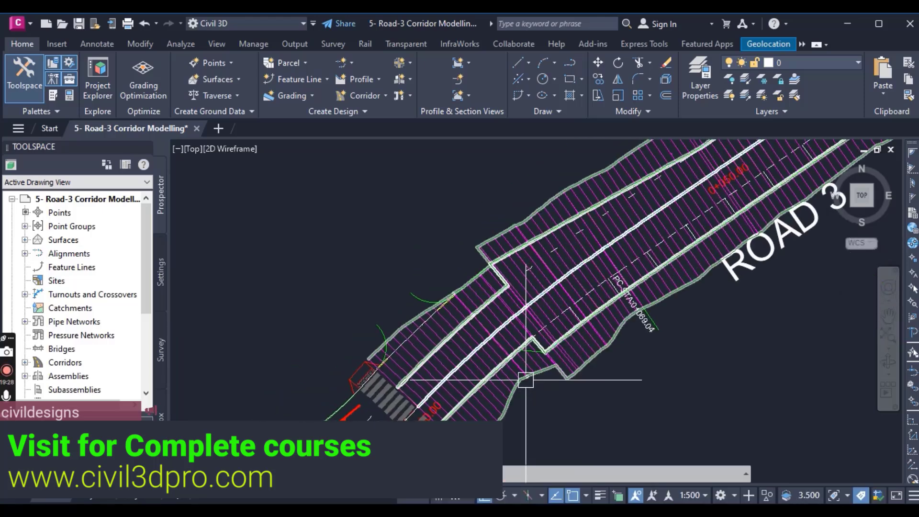
scroll(523, 377, down, 2)
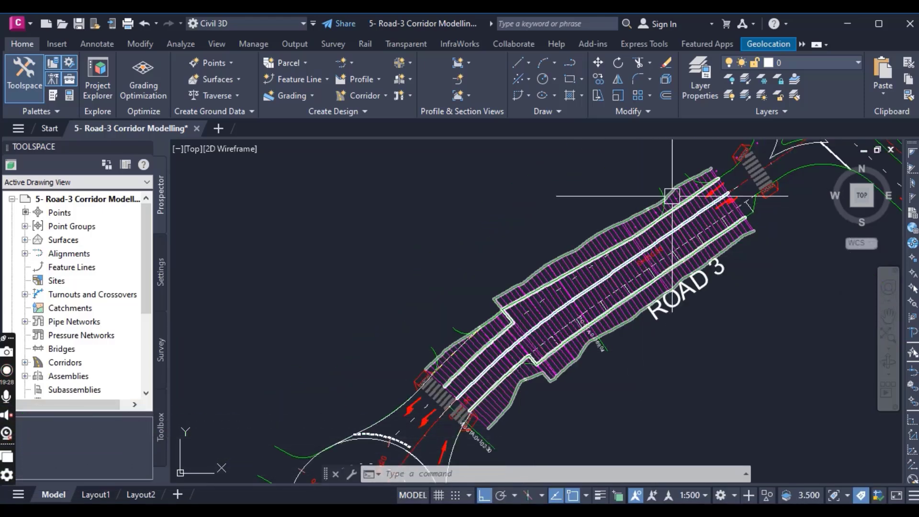
scroll(682, 185, up, 4)
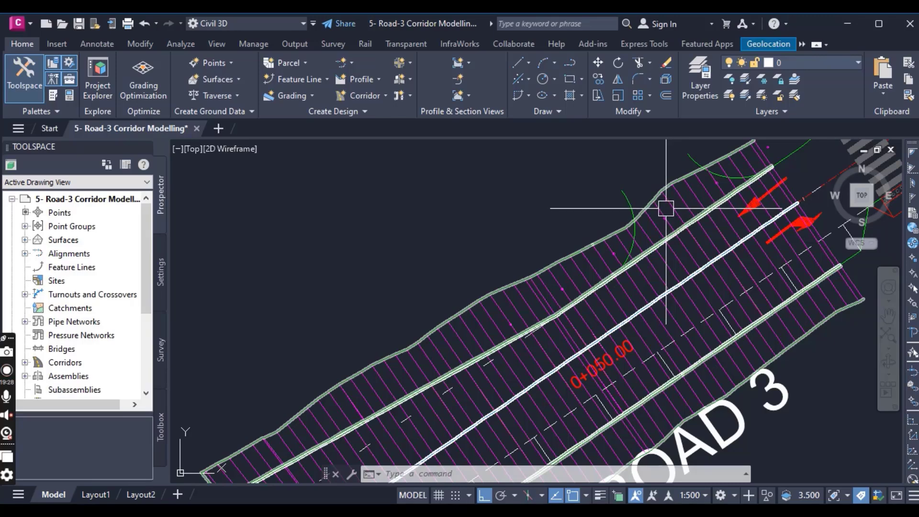
scroll(667, 206, down, 4)
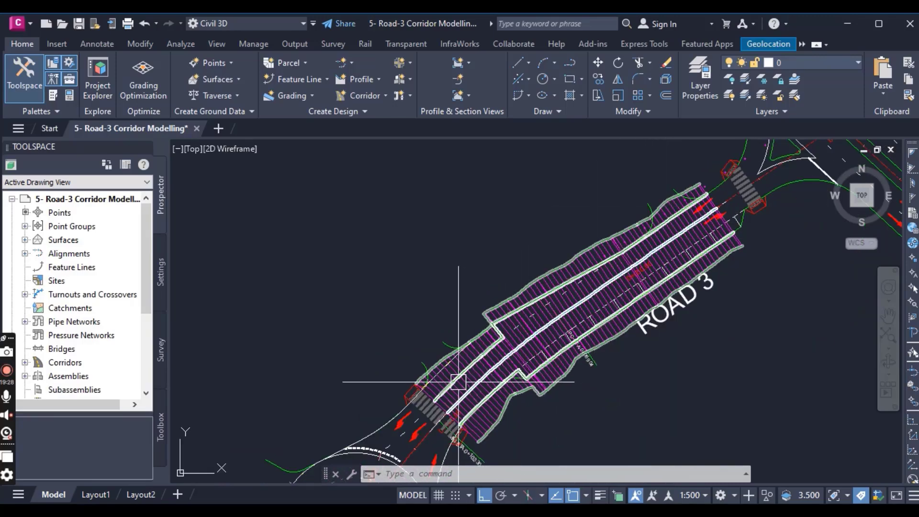
- Highlight the Road 3 corridor and examine its southwest region and the side curves near its northeast end, then deselect it
scroll(493, 420, up, 3)
scroll(494, 420, up, 3)
click(475, 396)
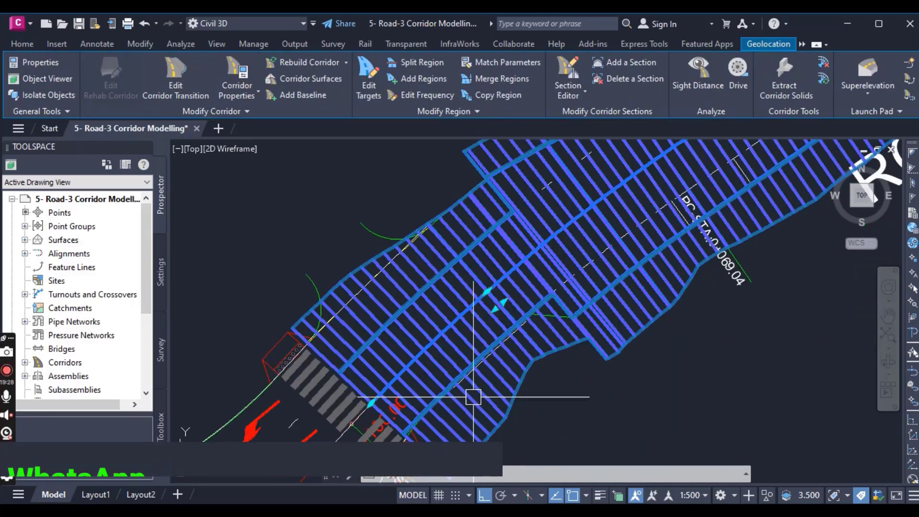
scroll(423, 354, down, 5)
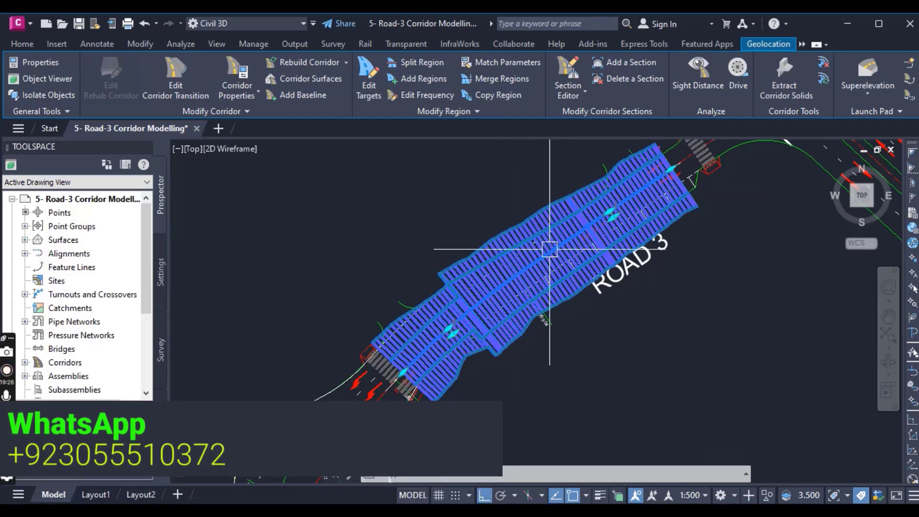
middle_drag(553, 257, 544, 320)
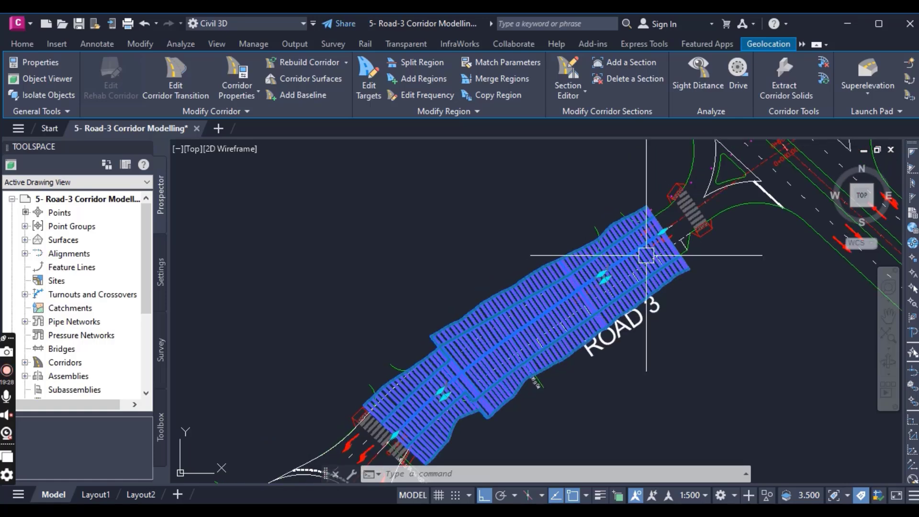
scroll(644, 234, up, 3)
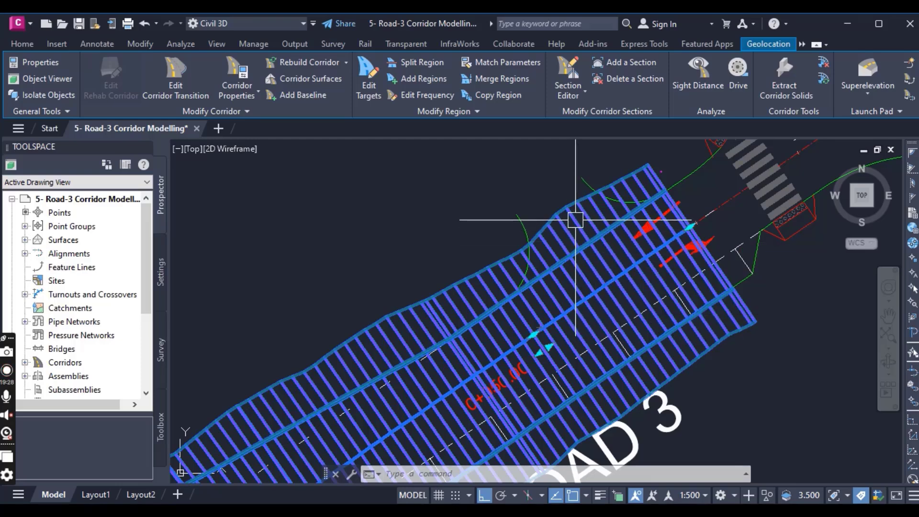
scroll(575, 220, up, 2)
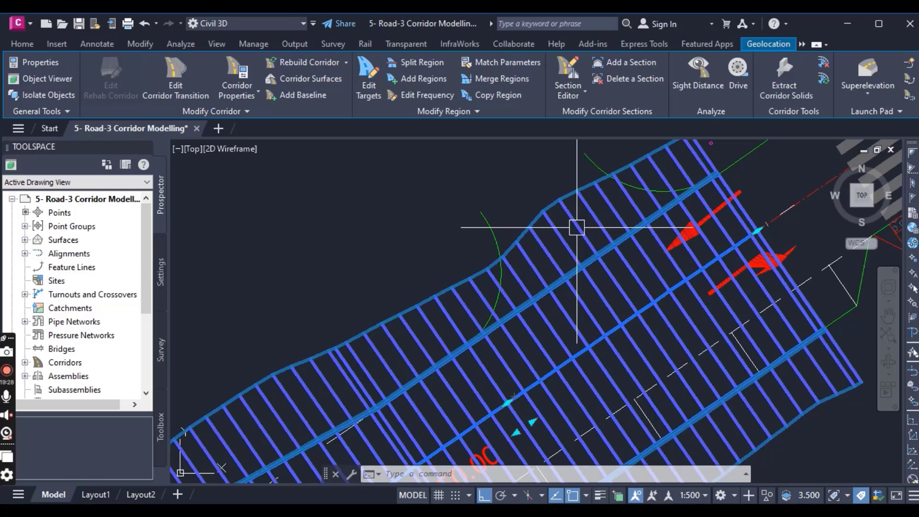
scroll(567, 281, down, 5)
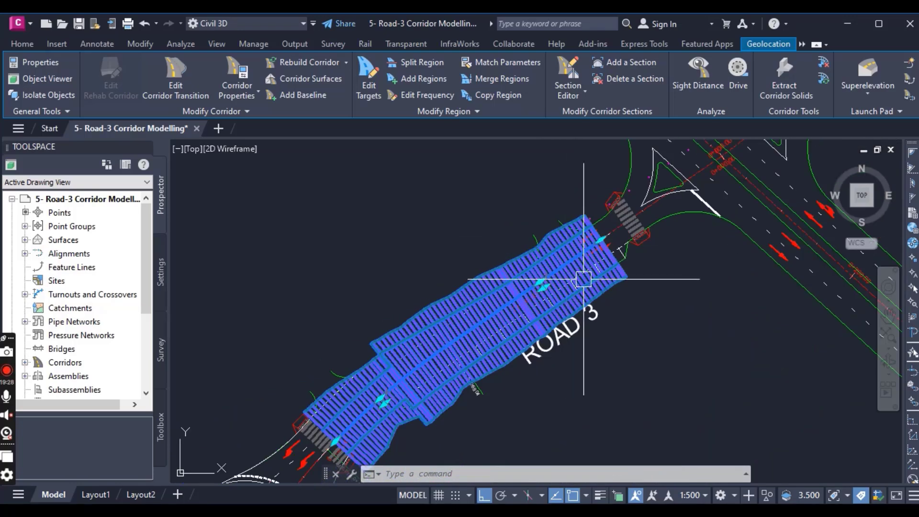
key(Escape)
- Locate the road assembly below the typical cross sections and bring up the subassembly tool palettes
scroll(529, 307, down, 5)
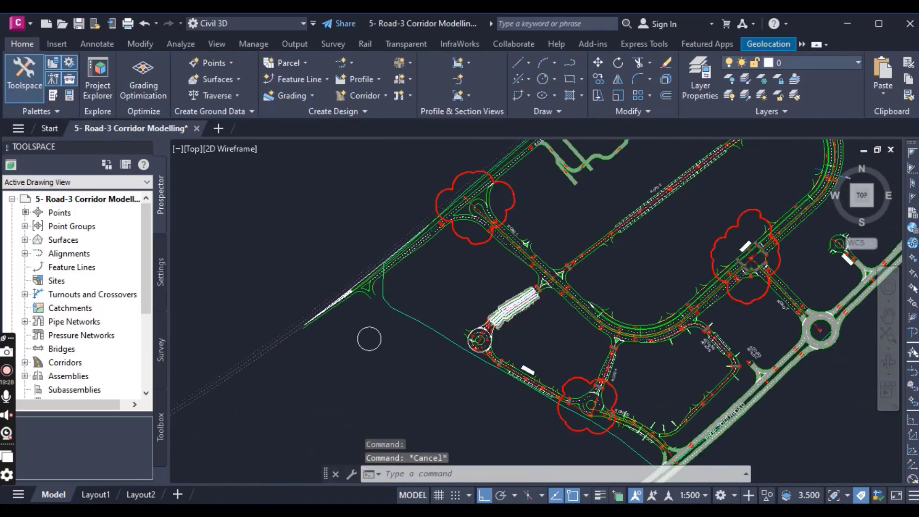
scroll(548, 307, down, 8)
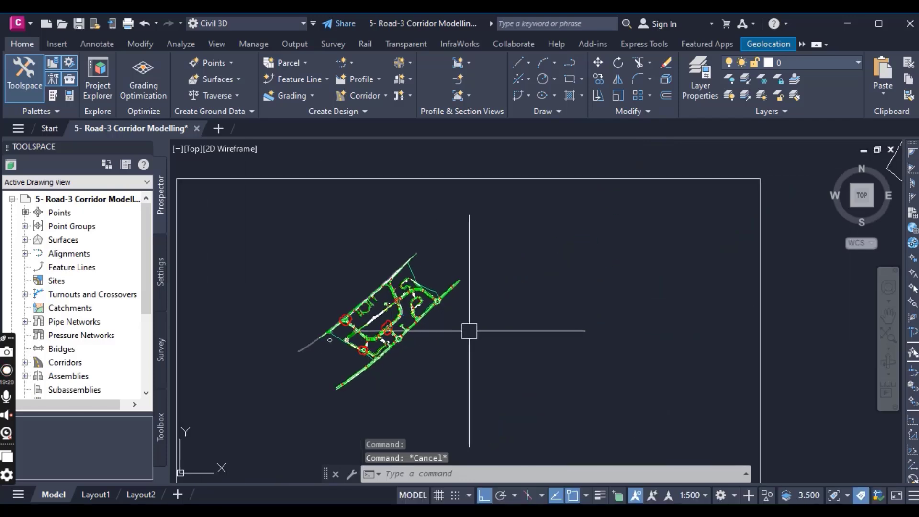
middle_drag(656, 280, 519, 324)
middle_drag(543, 199, 632, 322)
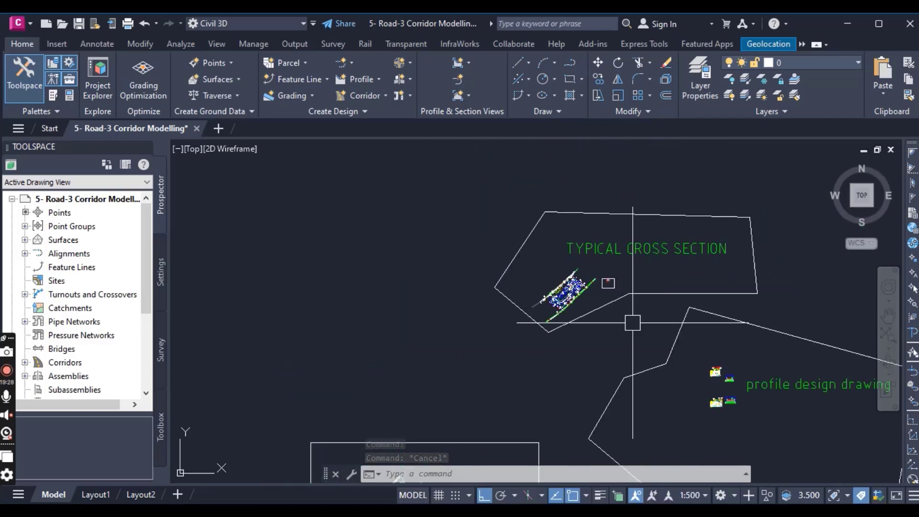
scroll(621, 287, up, 5)
scroll(589, 273, up, 8)
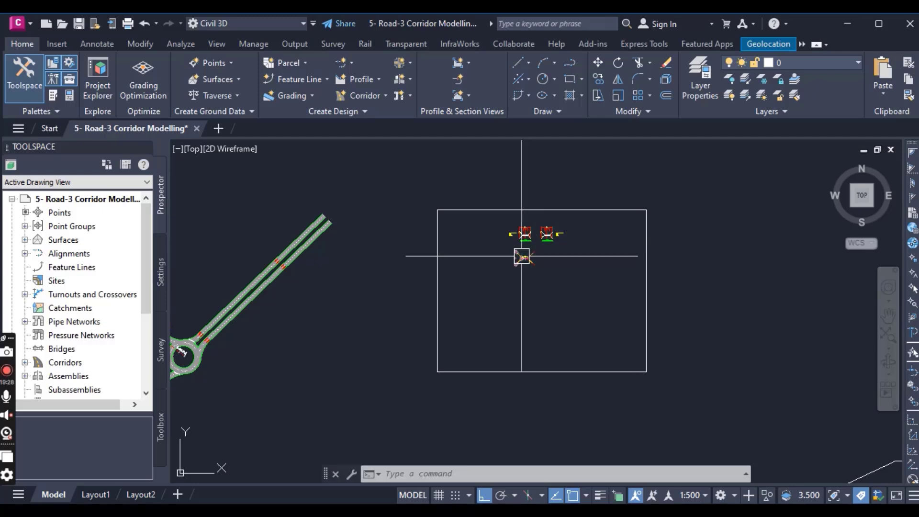
scroll(523, 255, up, 2)
scroll(558, 270, up, 7)
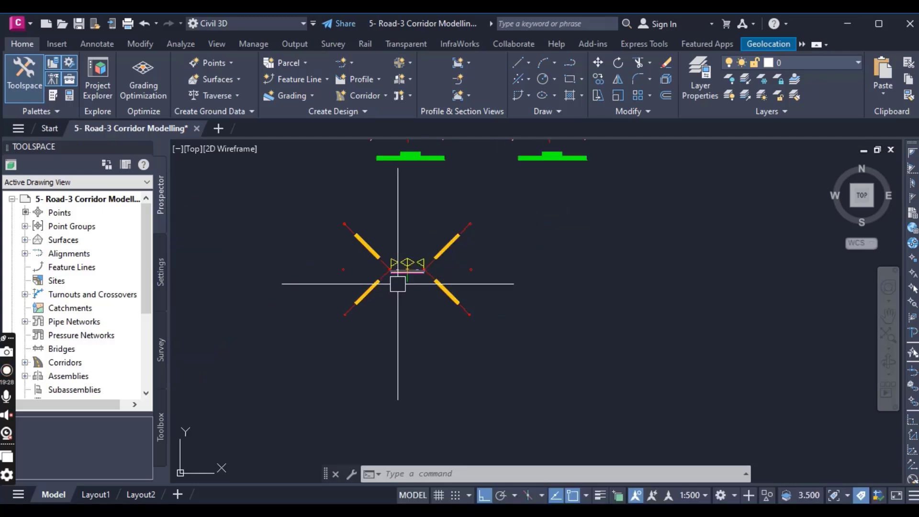
scroll(400, 280, up, 6)
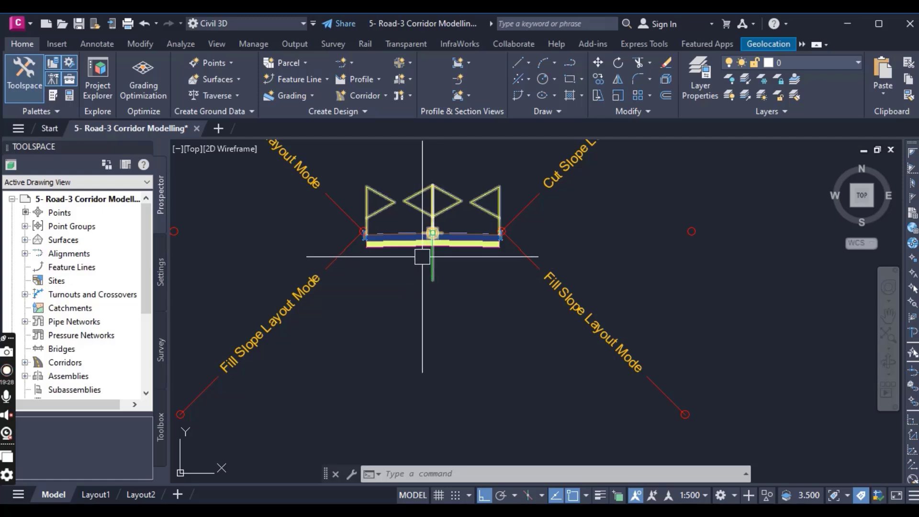
click(54, 96)
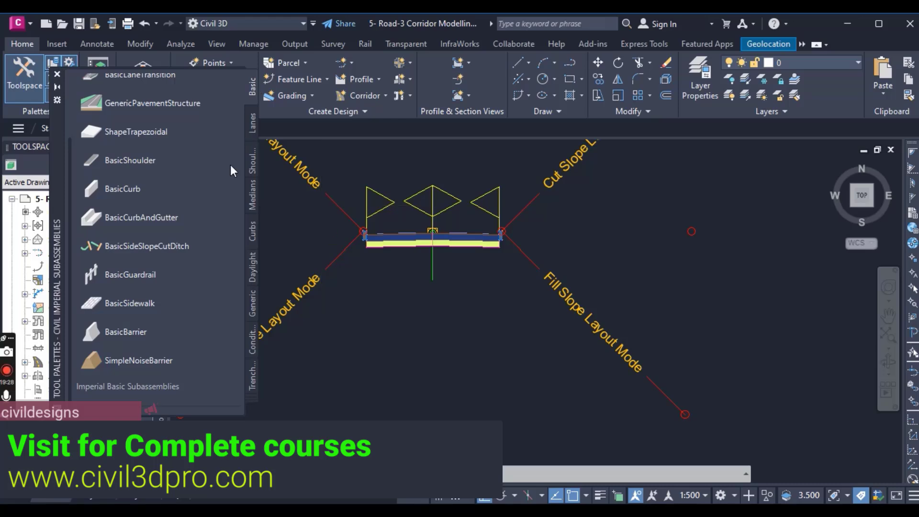
- Move the tool palettes clear of the road assembly and add the assembly to the Basic palette as a reusable tool
scroll(188, 166, up, 3)
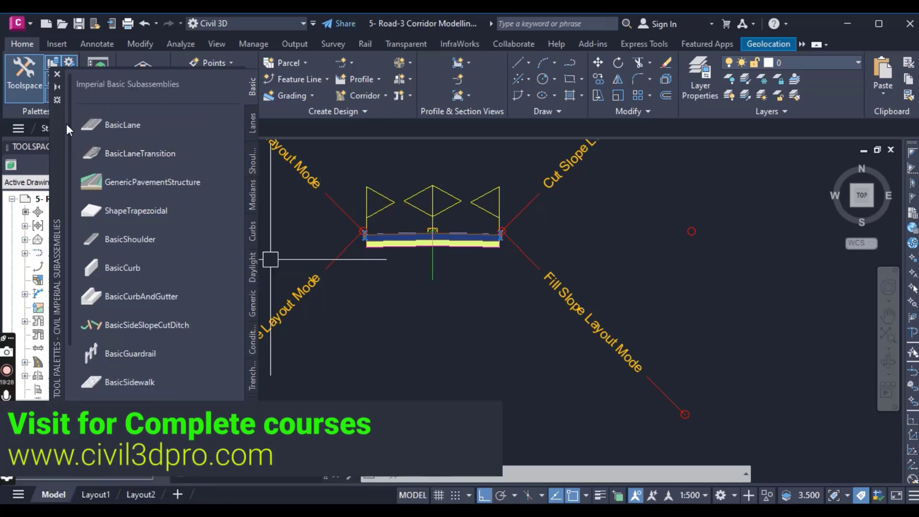
drag(59, 122, 700, 124)
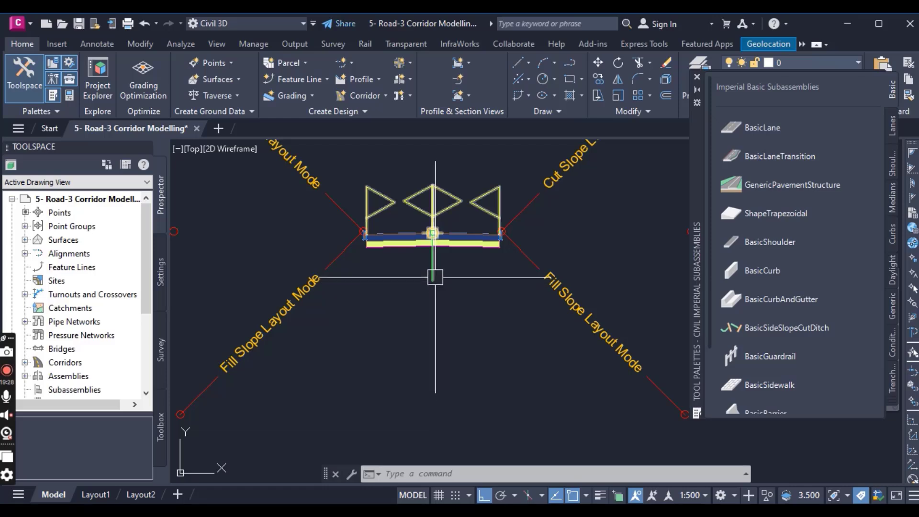
scroll(443, 315, down, 3)
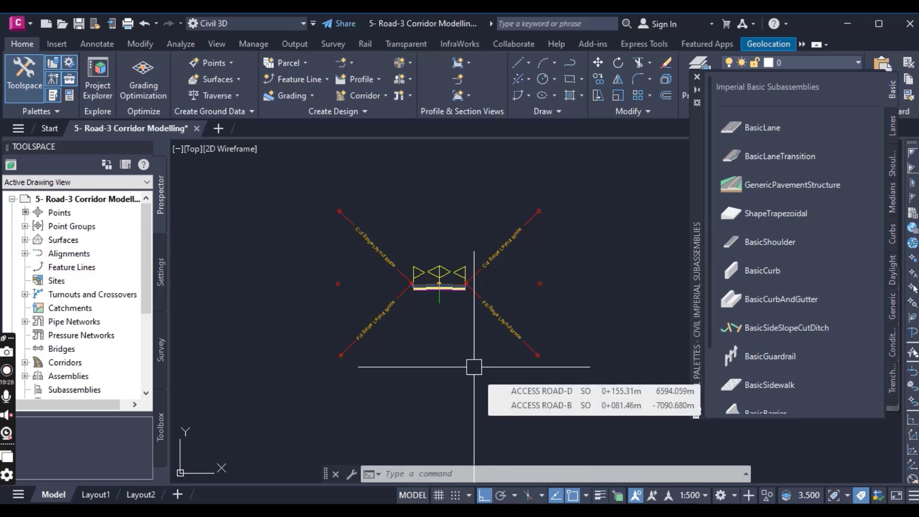
scroll(445, 287, up, 3)
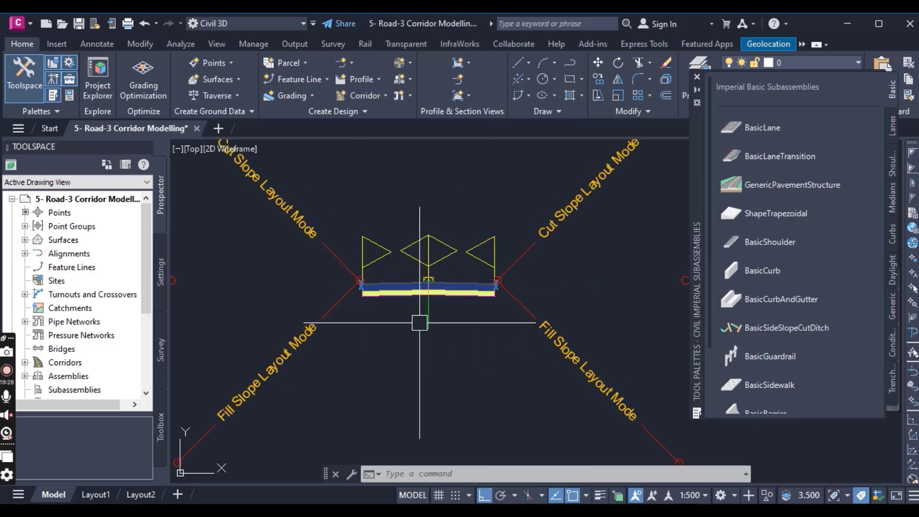
click(429, 283)
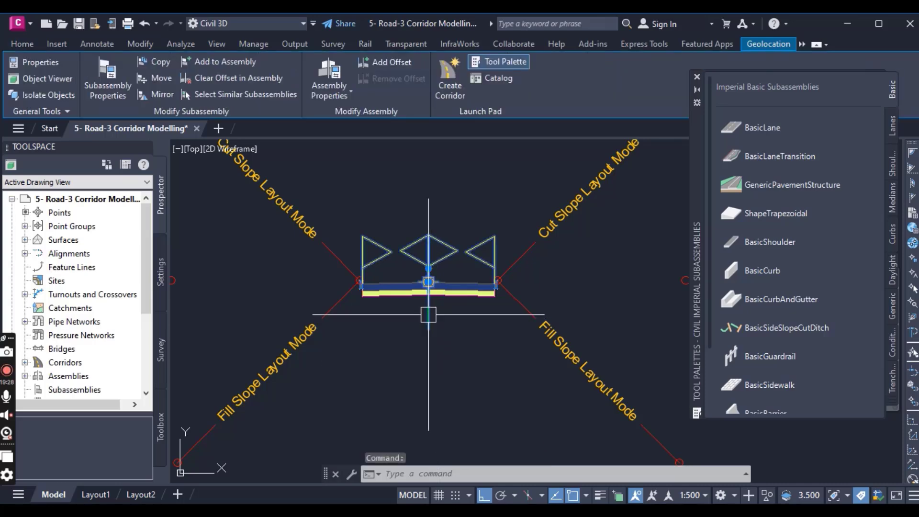
drag(428, 314, 468, 296)
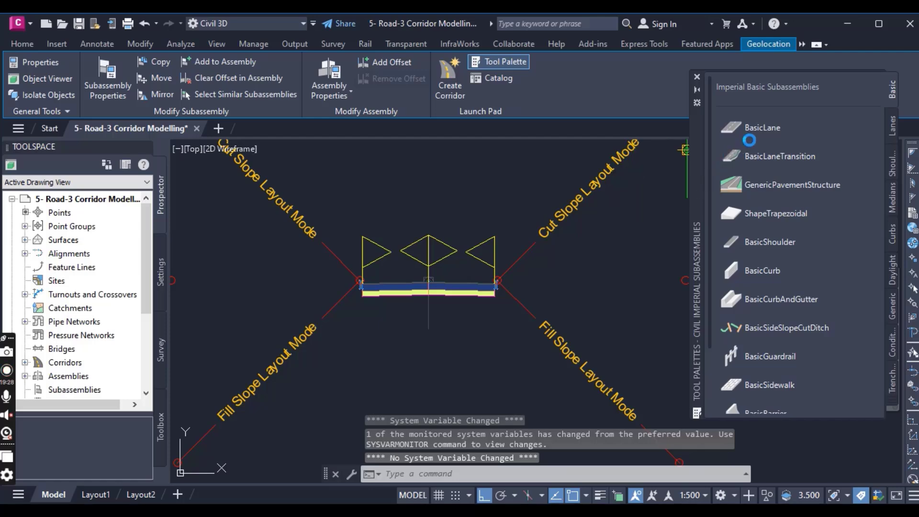
drag(795, 139, 796, 139)
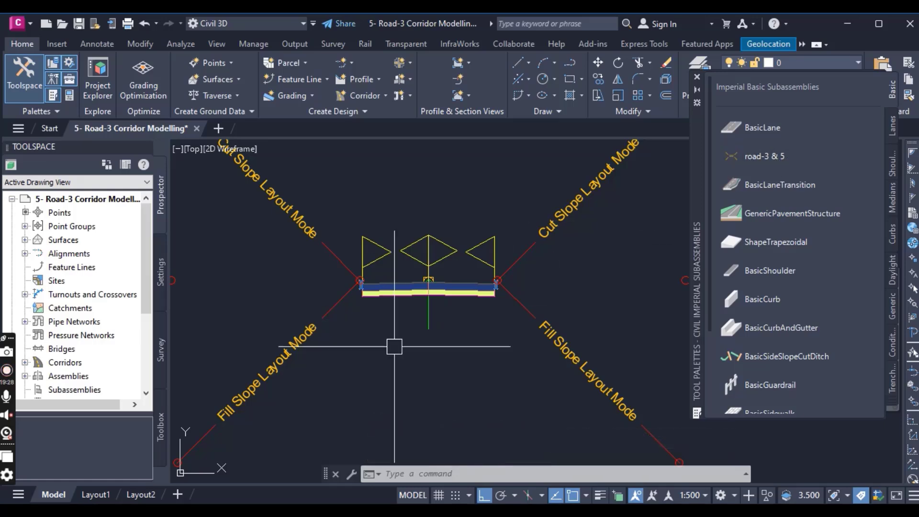
- Place a copy of the road assembly beside the original using the stored road-3 & 5 tool, and close the tool palettes
scroll(261, 299, down, 5)
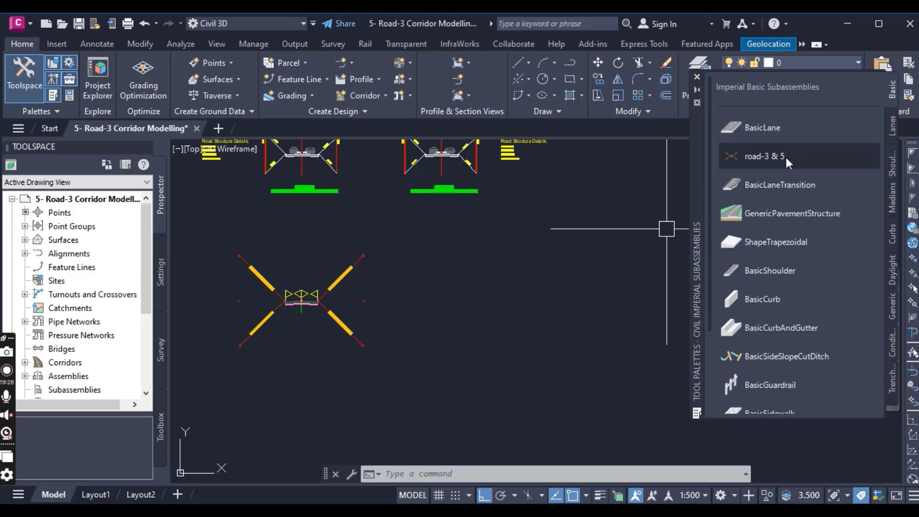
click(780, 185)
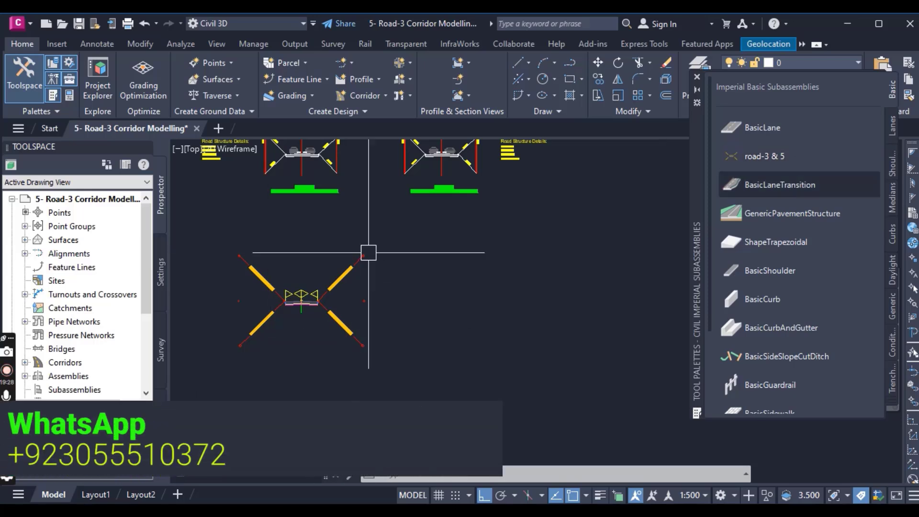
scroll(317, 300, up, 2)
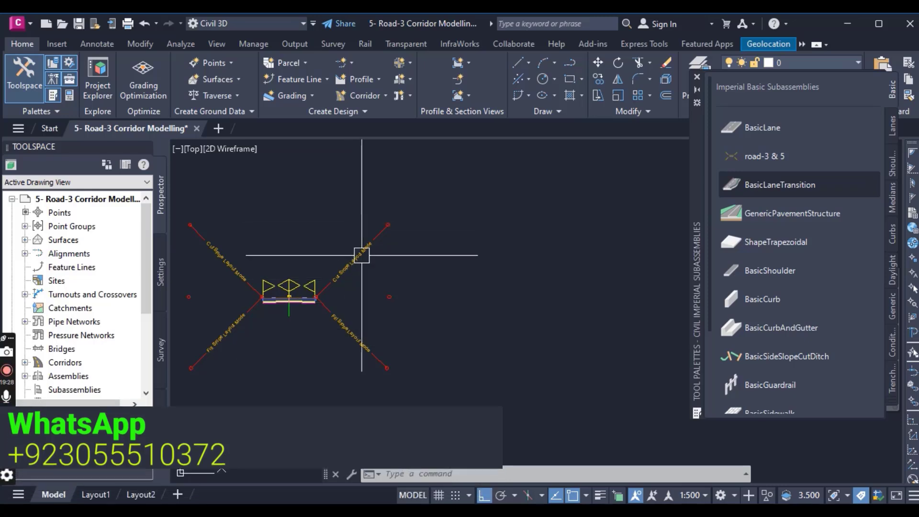
scroll(357, 293, up, 3)
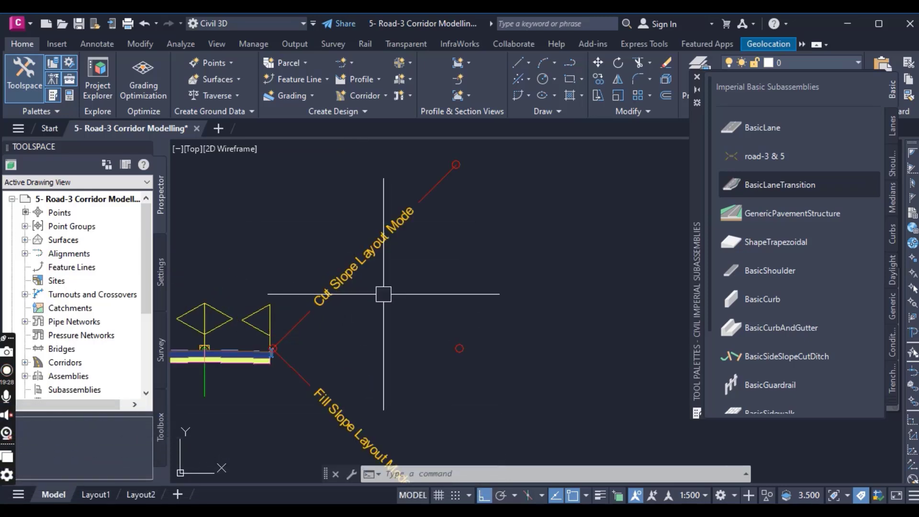
scroll(383, 294, down, 3)
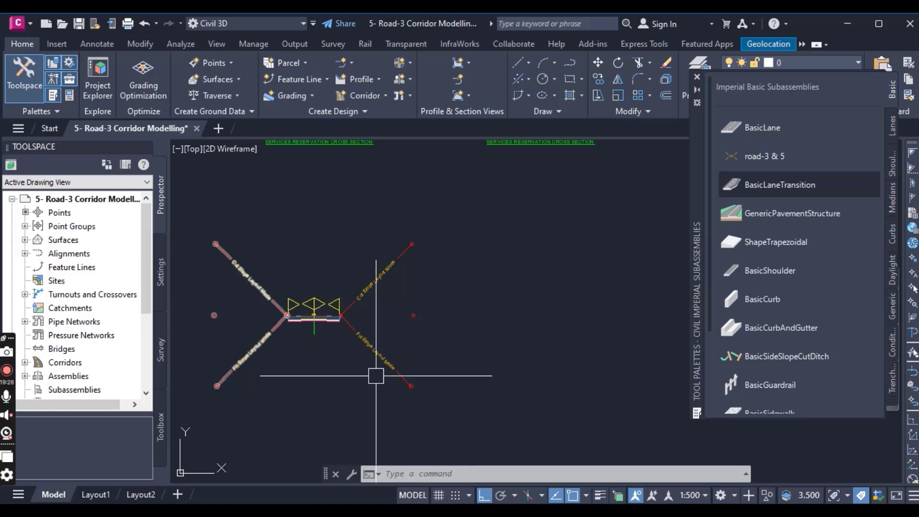
click(786, 158)
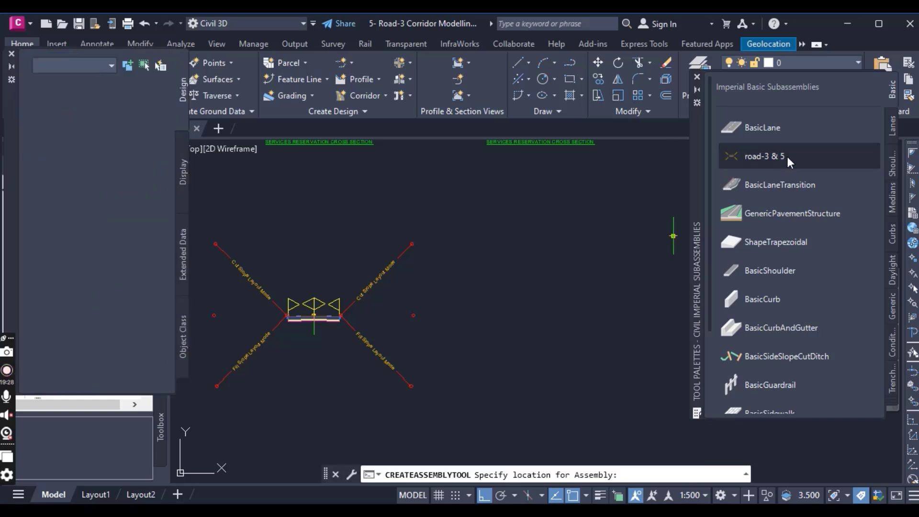
middle_drag(575, 317, 402, 293)
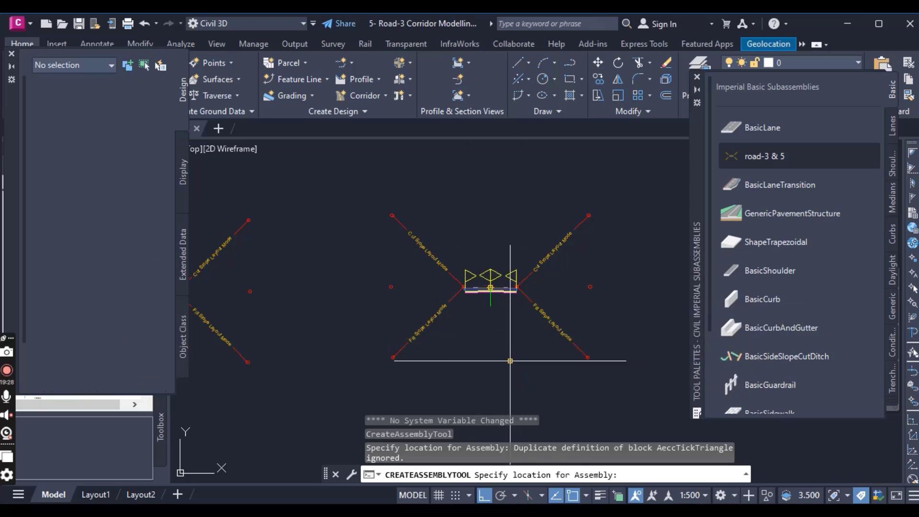
key(Escape)
scroll(540, 287, up, 2)
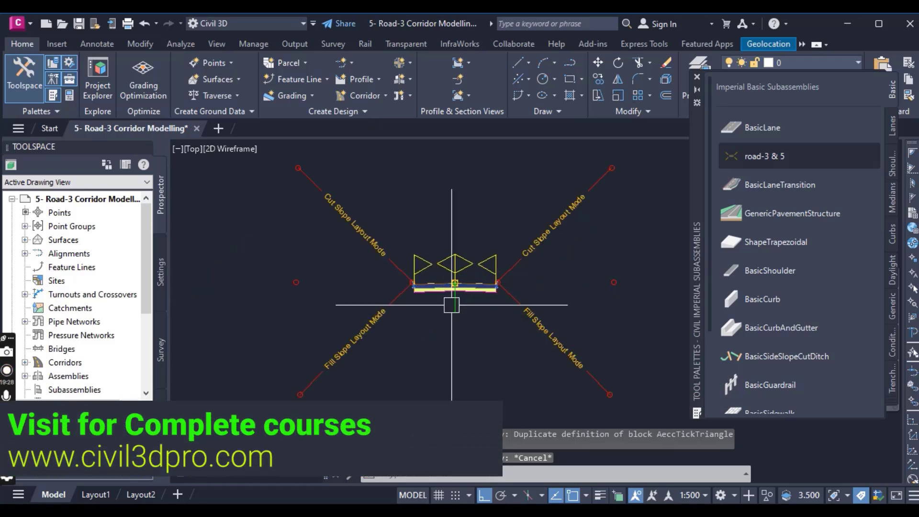
click(696, 77)
- Delete the cut and fill slope subassembly from the right side of the copied assembly
scroll(503, 269, down, 3)
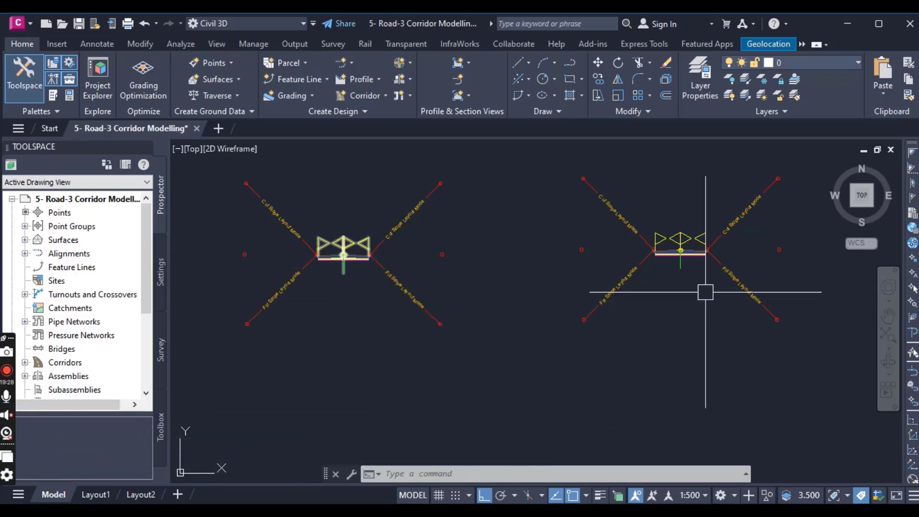
scroll(689, 260, up, 4)
middle_drag(668, 270, 525, 304)
scroll(526, 305, down, 2)
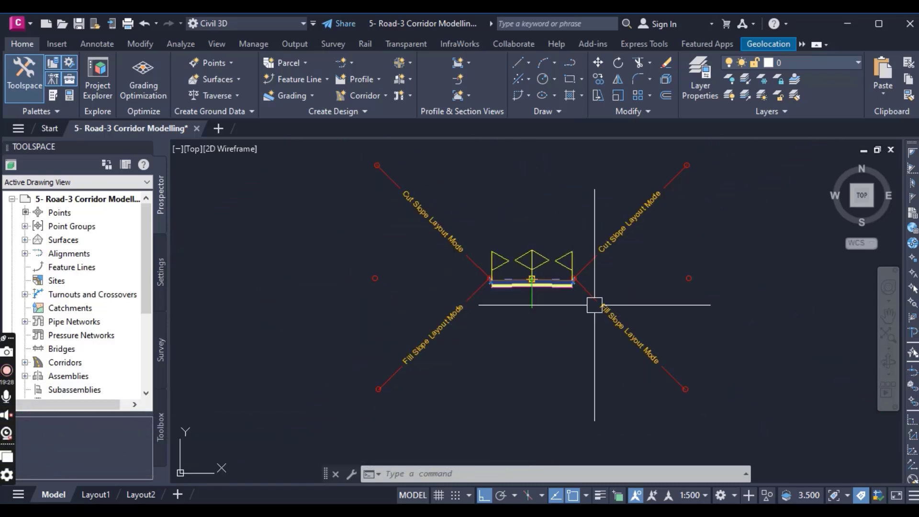
key(Escape)
key(Escape)
click(634, 276)
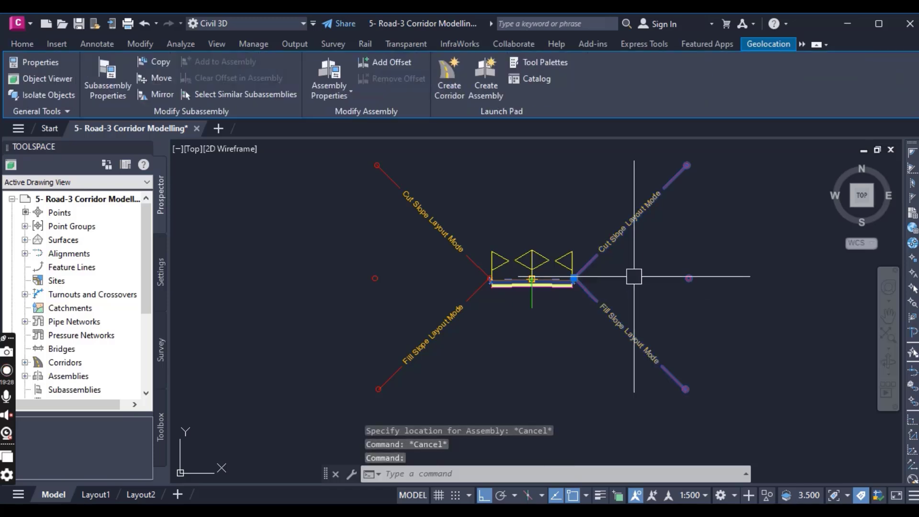
key(Delete)
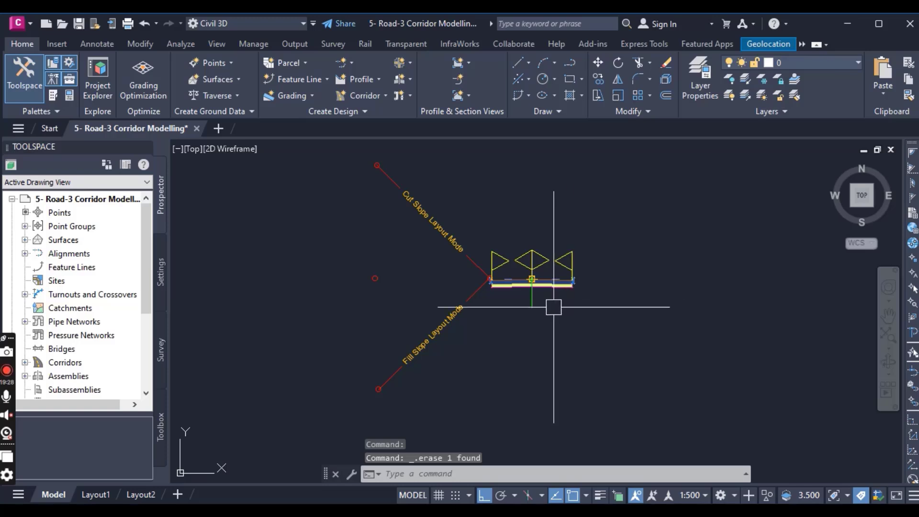
- Delete the curb subassembly at the right edge of the copied assembly's pavement
scroll(573, 282, up, 8)
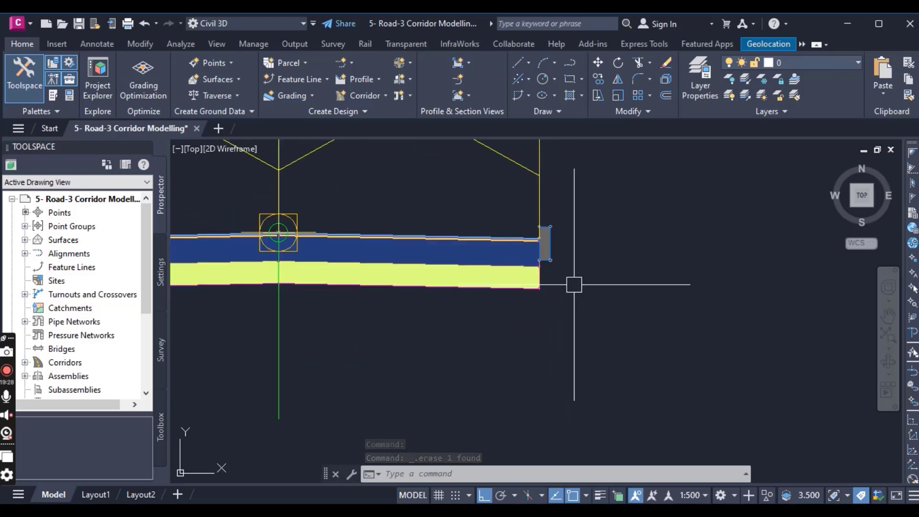
scroll(558, 252, up, 2)
click(555, 242)
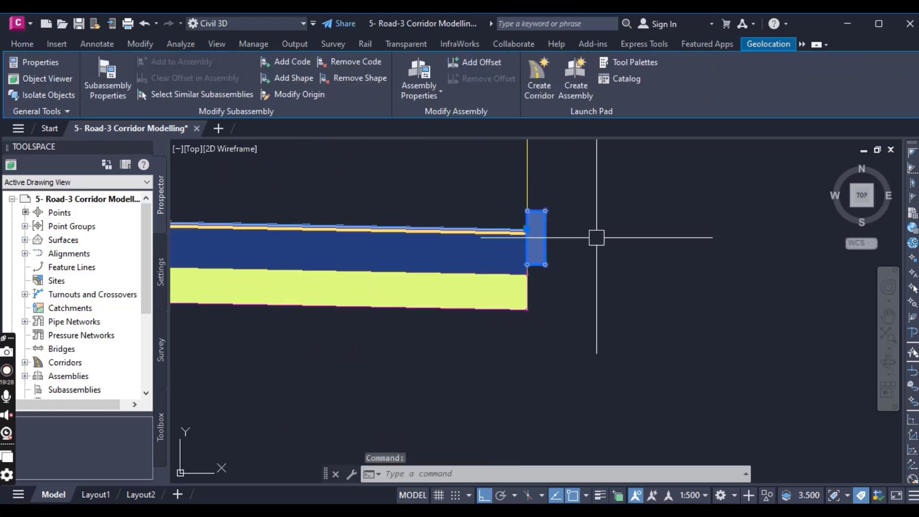
scroll(598, 244, down, 6)
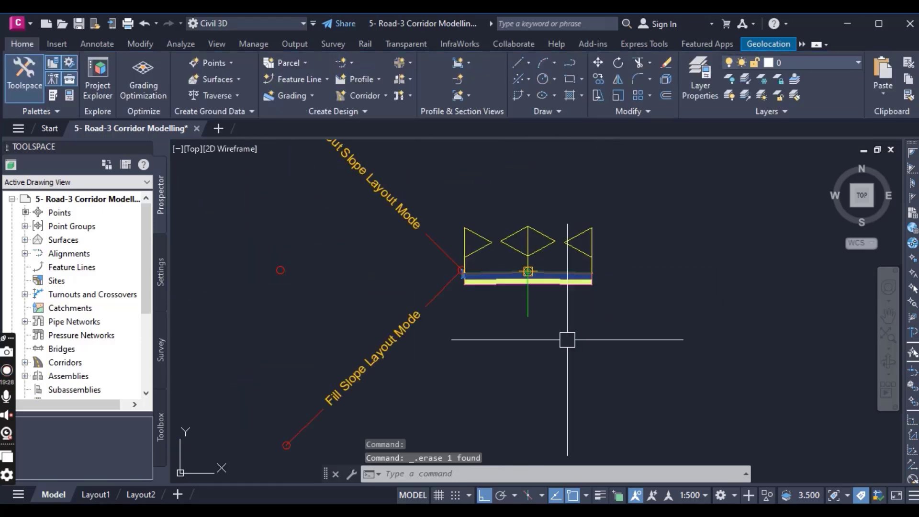
- Select the copied assembly by its baseline and open its assembly properties
scroll(531, 326, down, 4)
scroll(529, 312, up, 4)
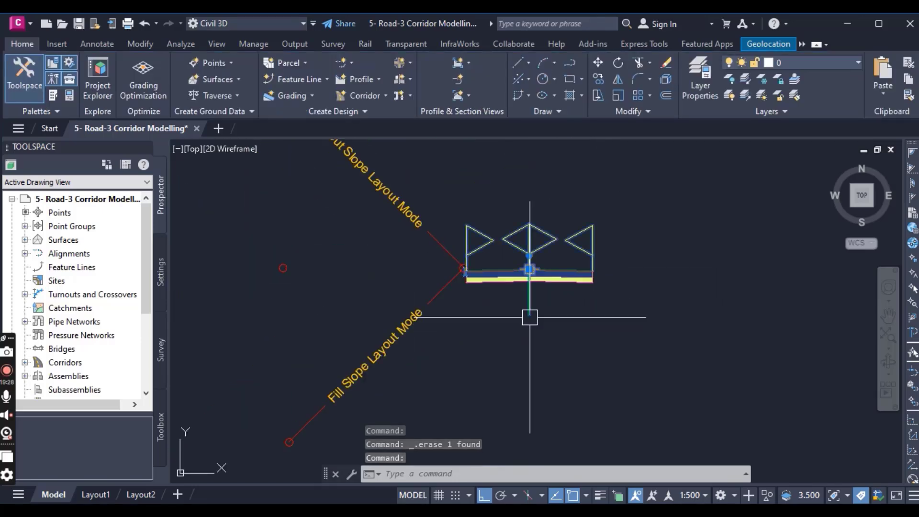
click(528, 312)
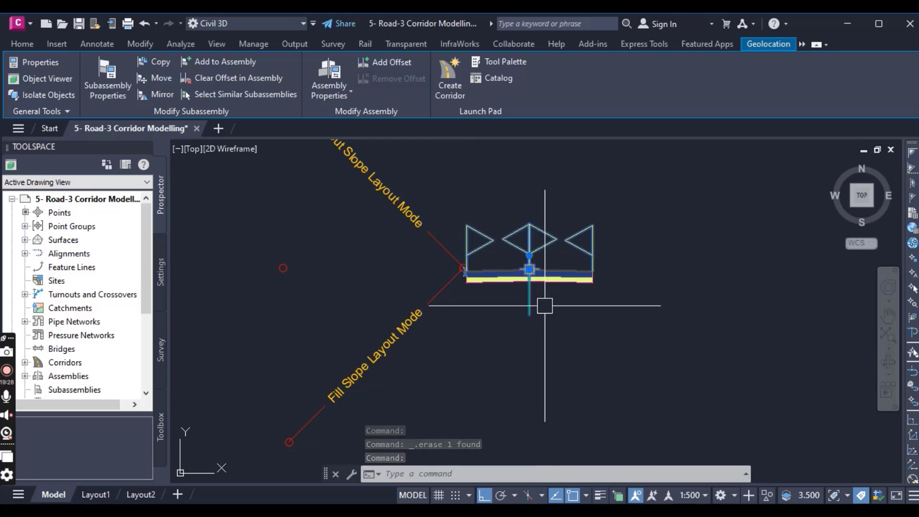
click(334, 70)
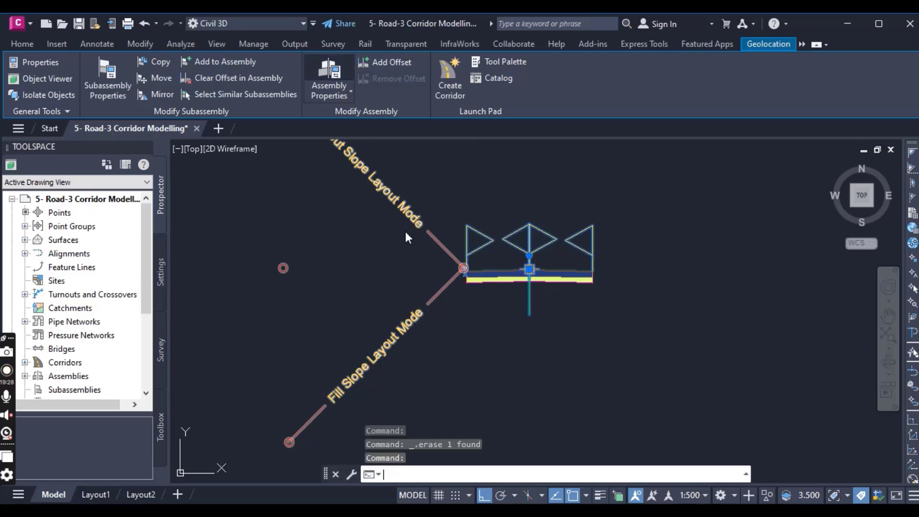
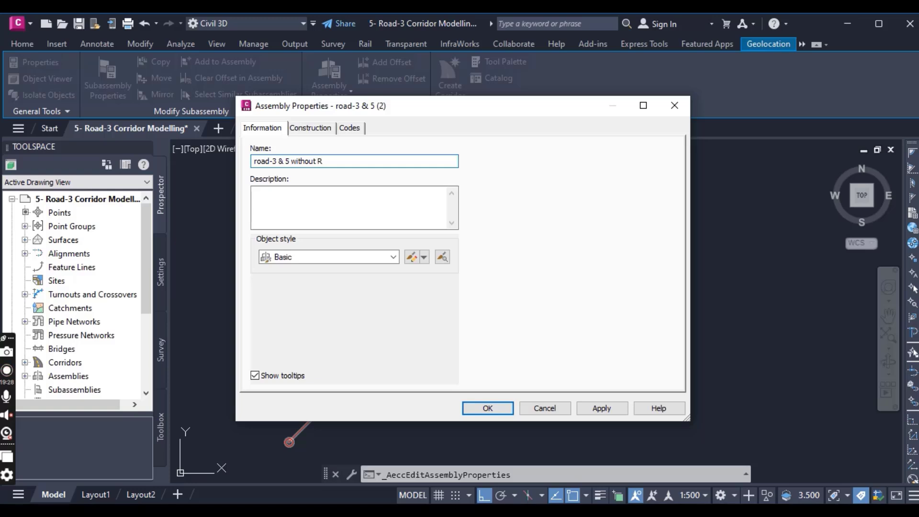
- Name the copied assembly "road-3 & 5 without Right daylight" and accept its properties
text(ight)
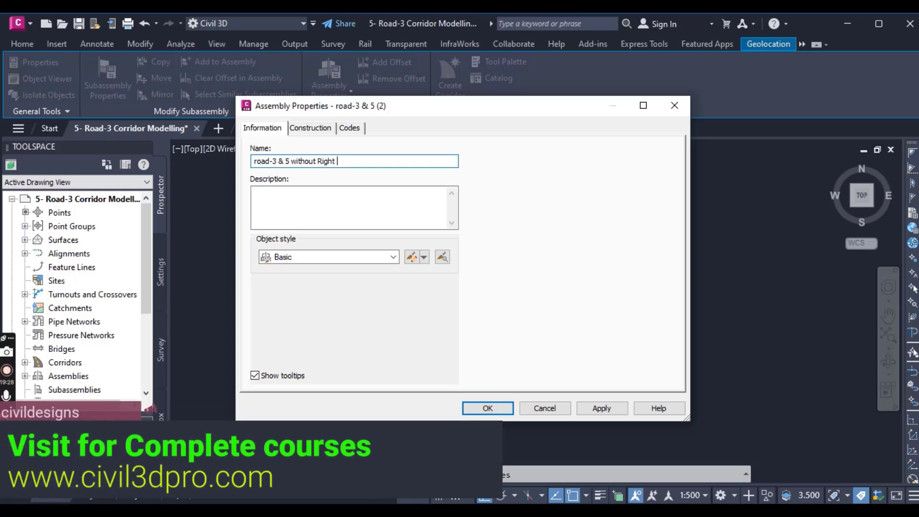
text( daylight)
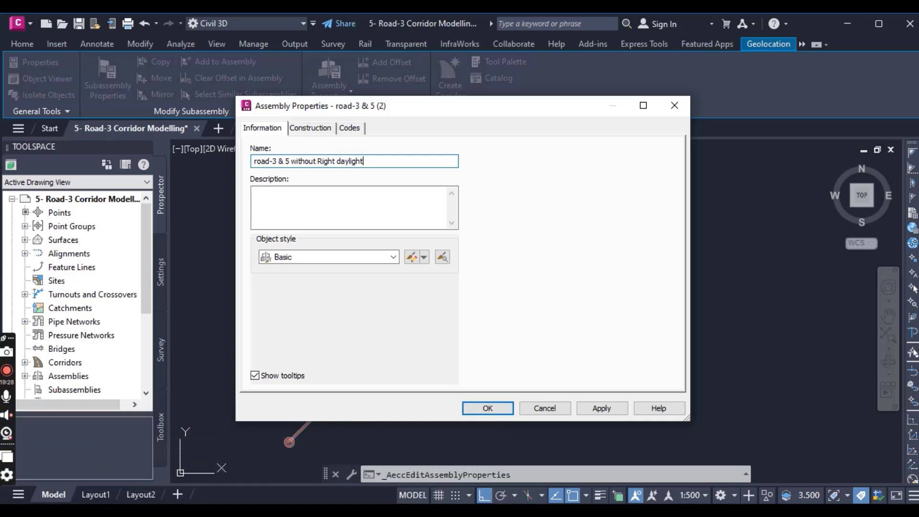
click(501, 407)
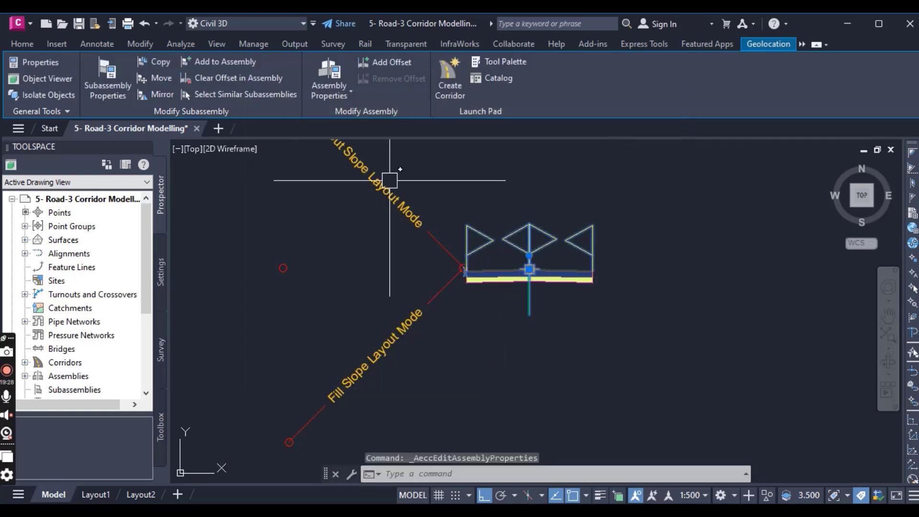
key(Escape)
- Select the Road 3 corridor in the site plan and open its corridor properties
scroll(533, 313, down, 8)
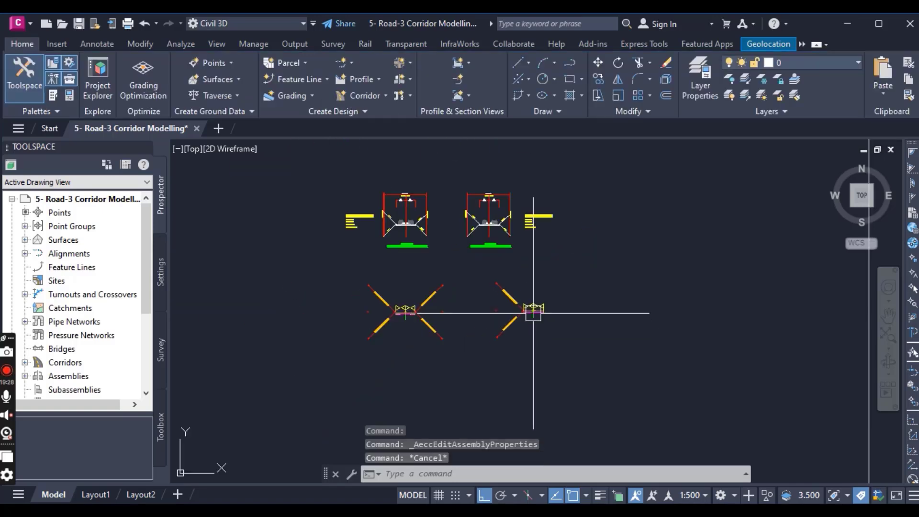
scroll(533, 312, down, 10)
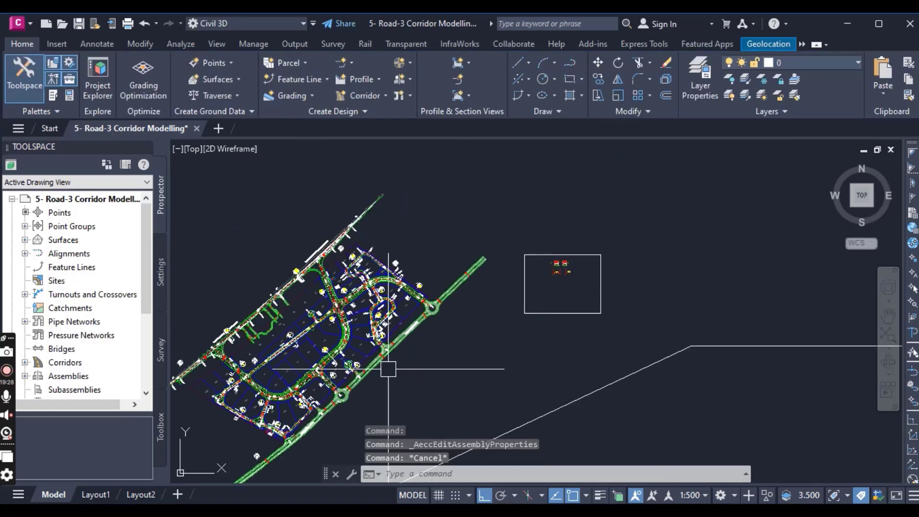
middle_drag(330, 412, 577, 282)
scroll(574, 284, down, 4)
middle_drag(477, 343, 666, 242)
scroll(618, 284, down, 2)
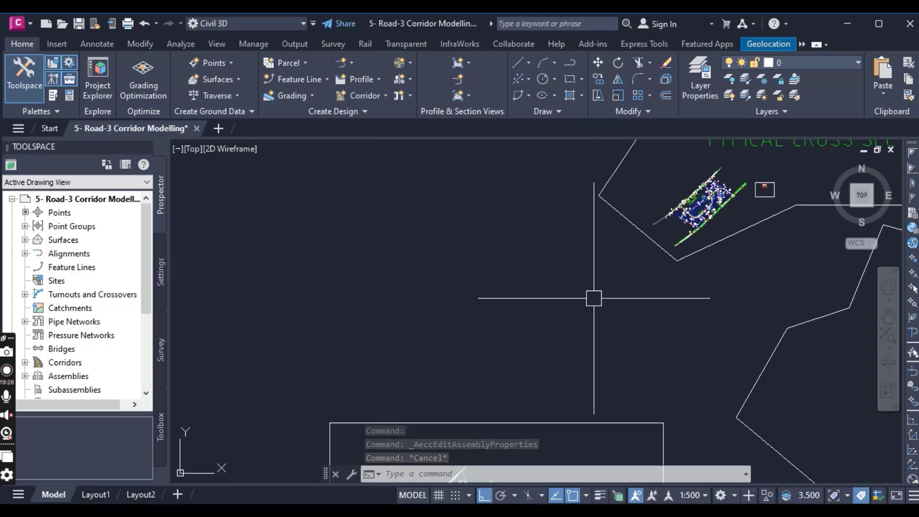
middle_drag(704, 206, 594, 380)
scroll(570, 375, up, 10)
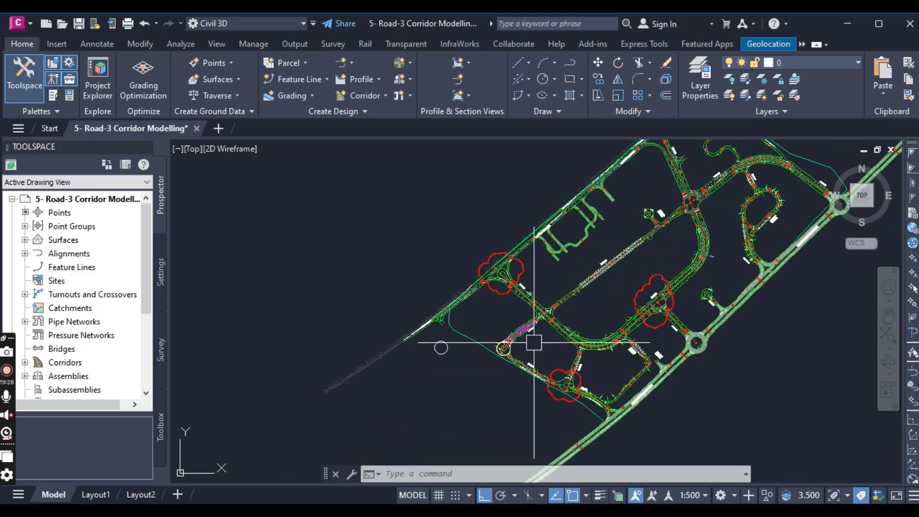
scroll(533, 342, up, 10)
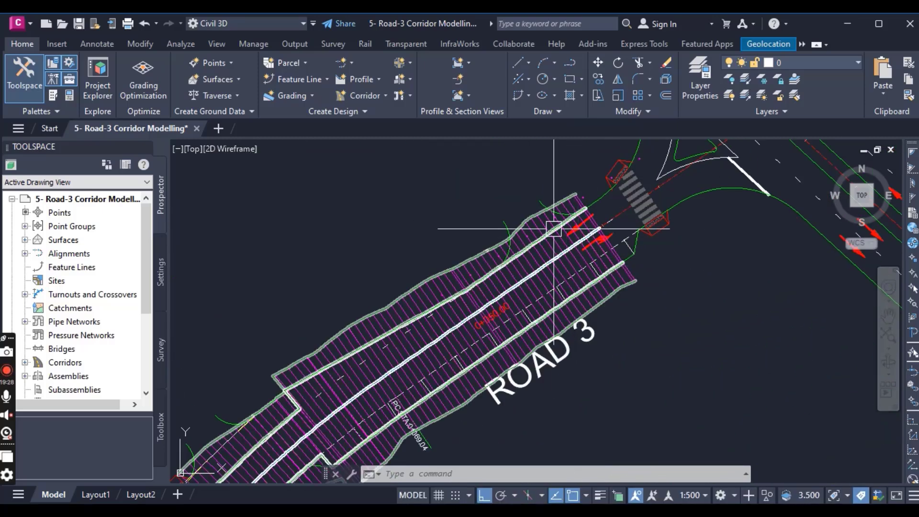
scroll(539, 223, up, 2)
click(536, 225)
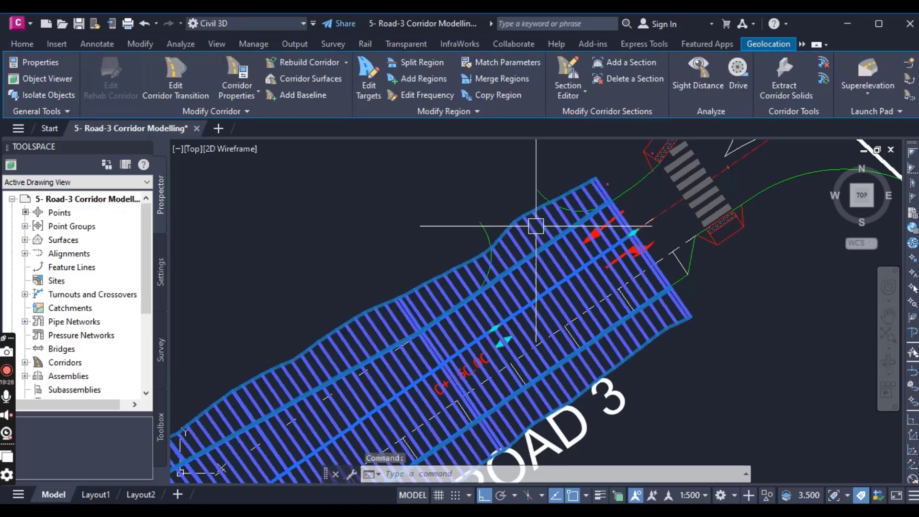
click(231, 63)
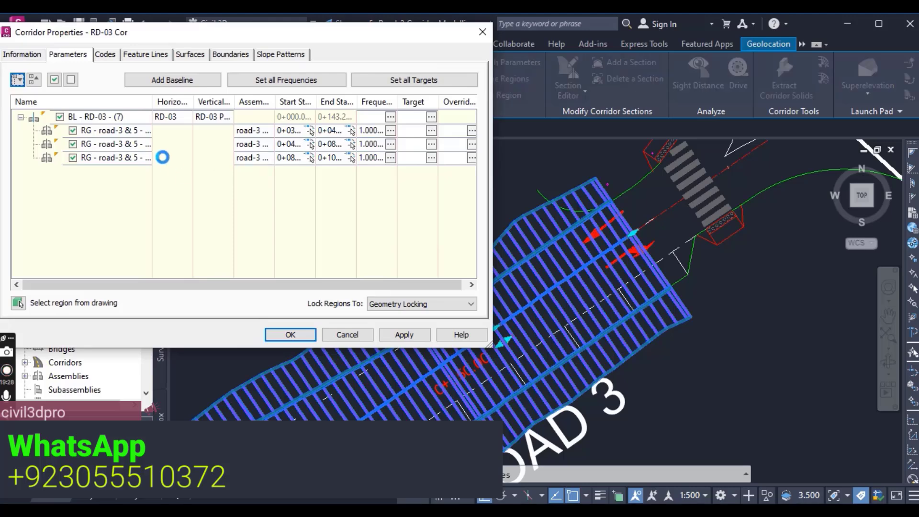
- Assign the assembly "road-3 & 5 without Right daylight" to the first region of the RD-03 baseline
click(114, 131)
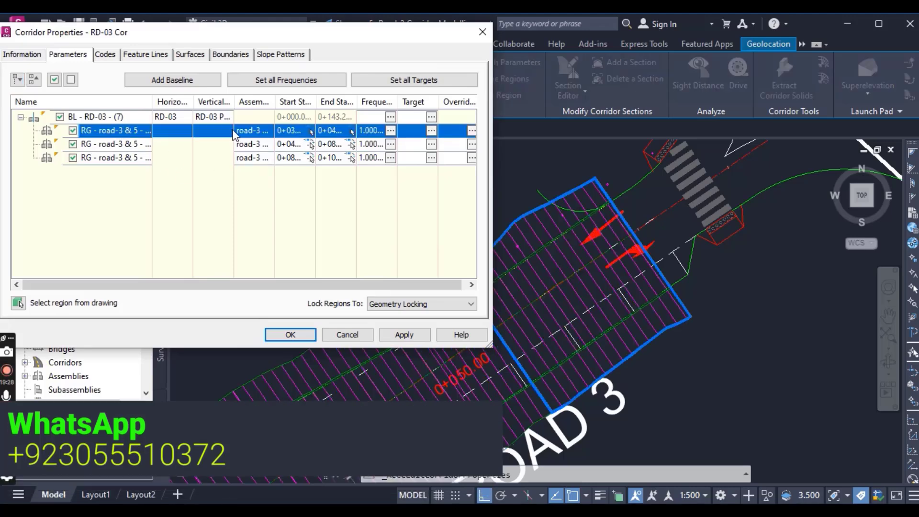
click(253, 130)
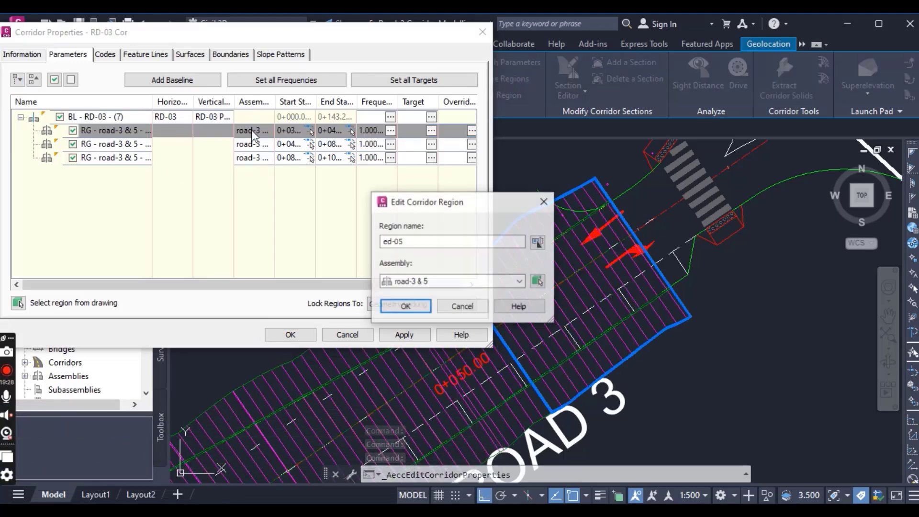
click(420, 282)
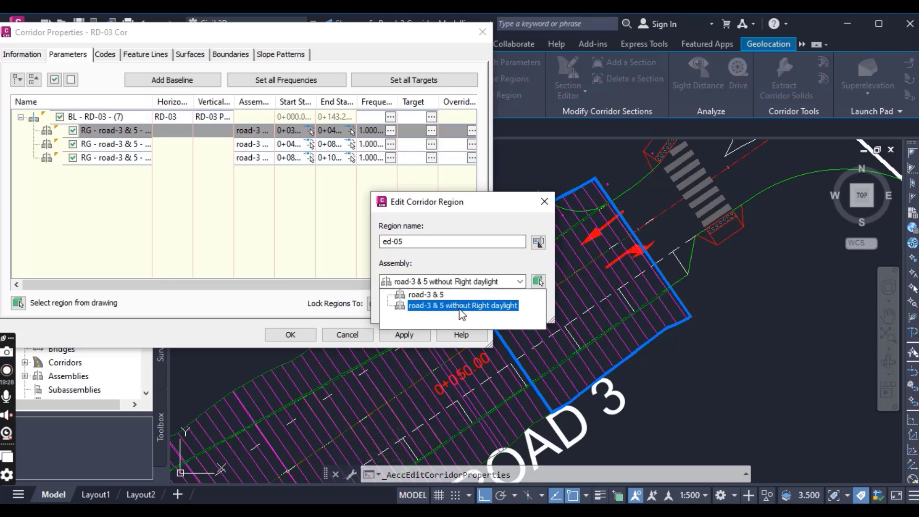
click(460, 306)
click(405, 307)
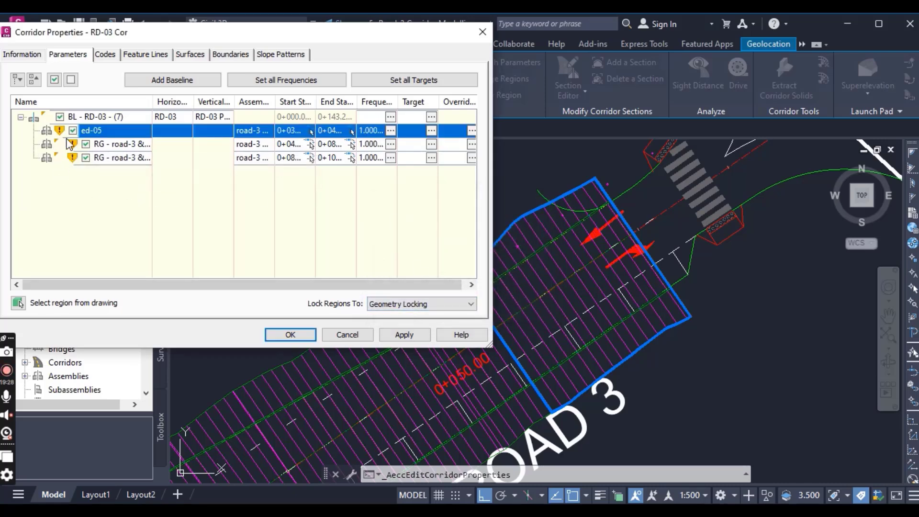
- Assign the assembly "road-3 & 5 without Right daylight" to the third region of the RD-03 baseline
click(114, 158)
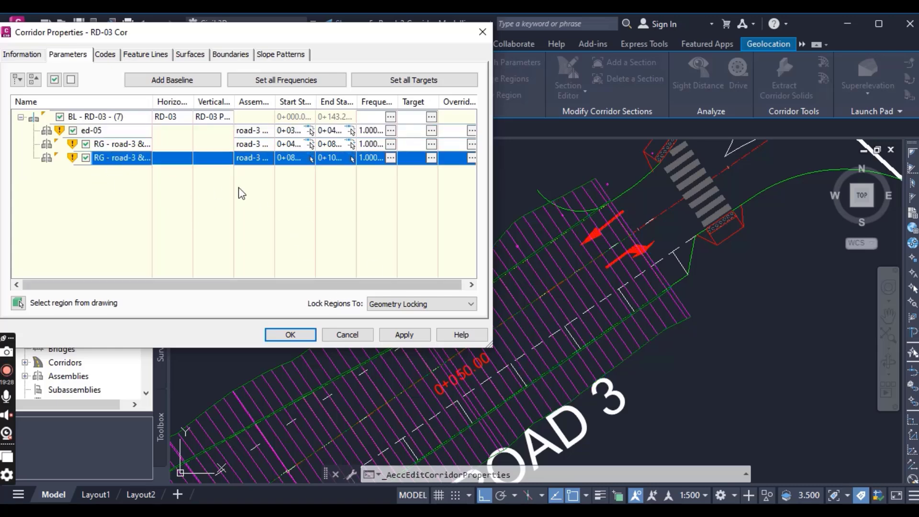
double_click(250, 161)
click(432, 281)
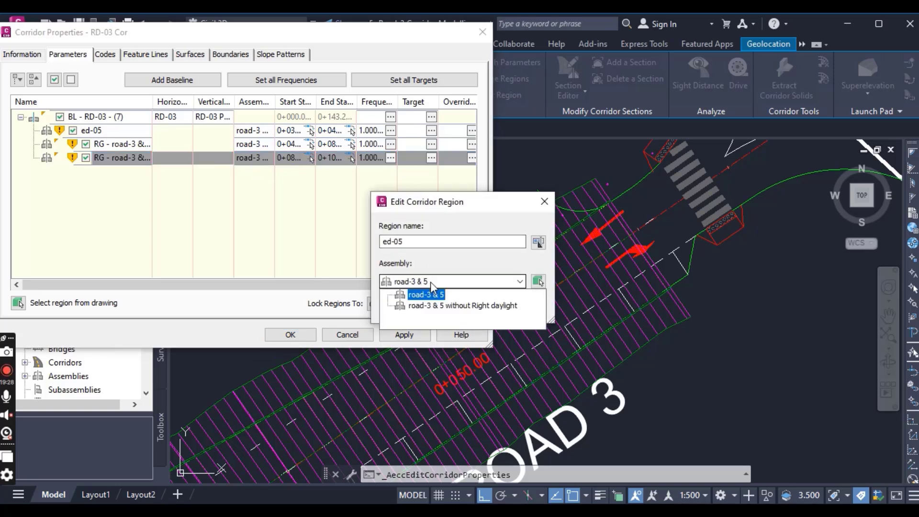
click(436, 306)
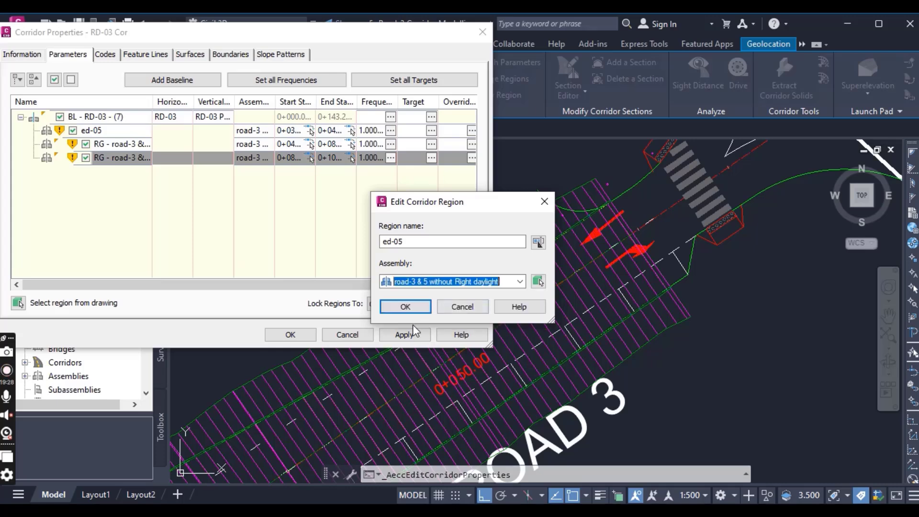
click(413, 308)
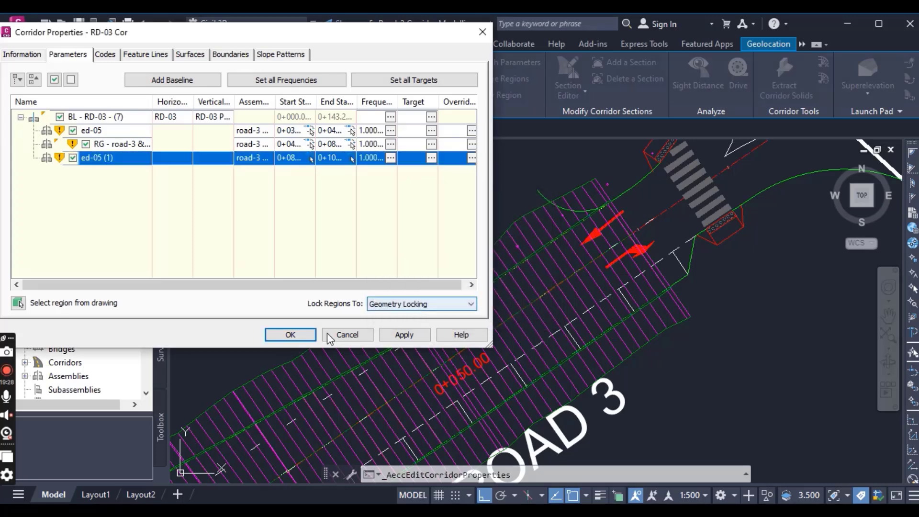
- Accept the corridor properties, rebuild the corridor, and close the event viewer
click(290, 334)
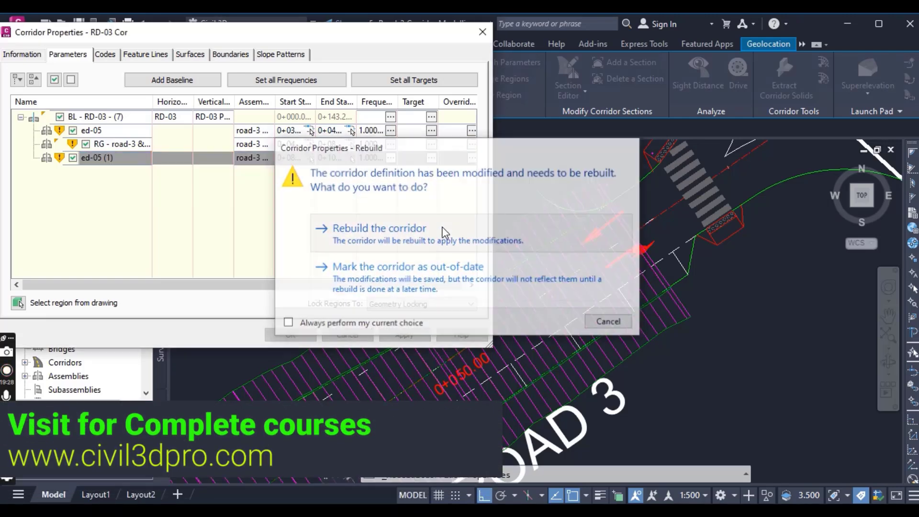
click(378, 226)
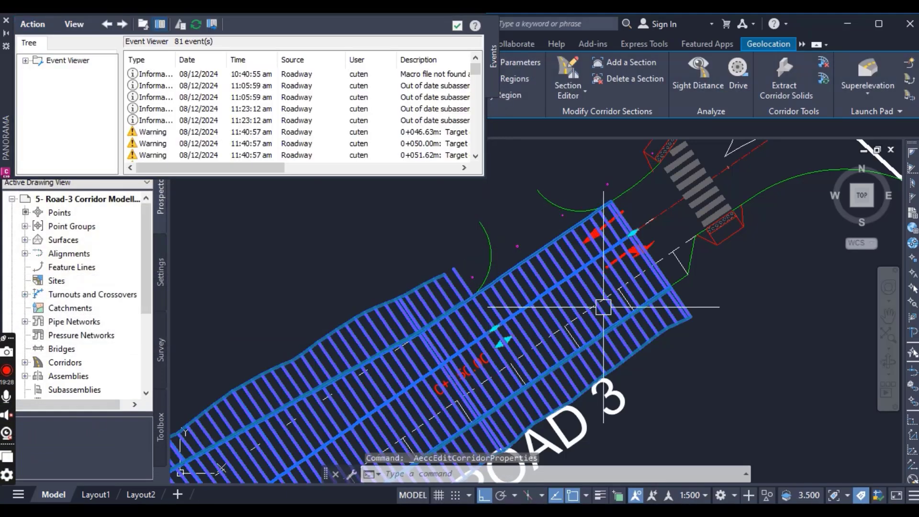
click(6, 23)
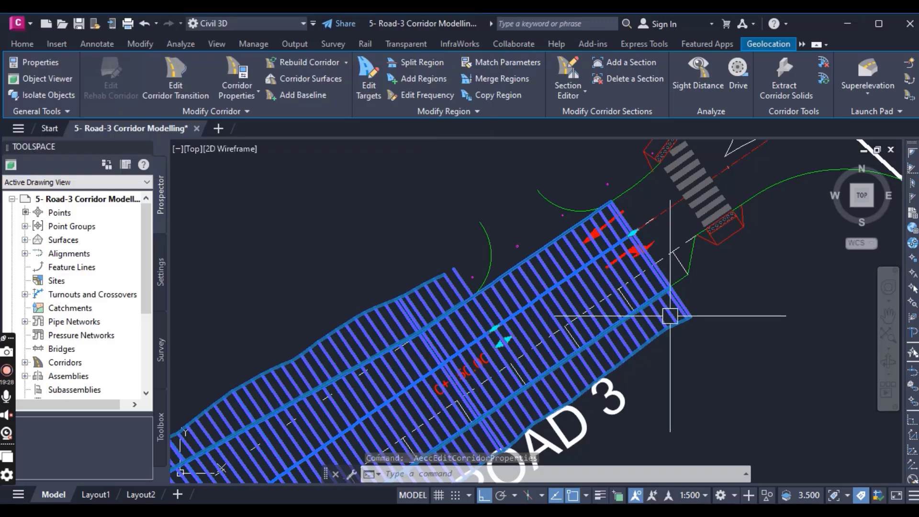
key(Escape)
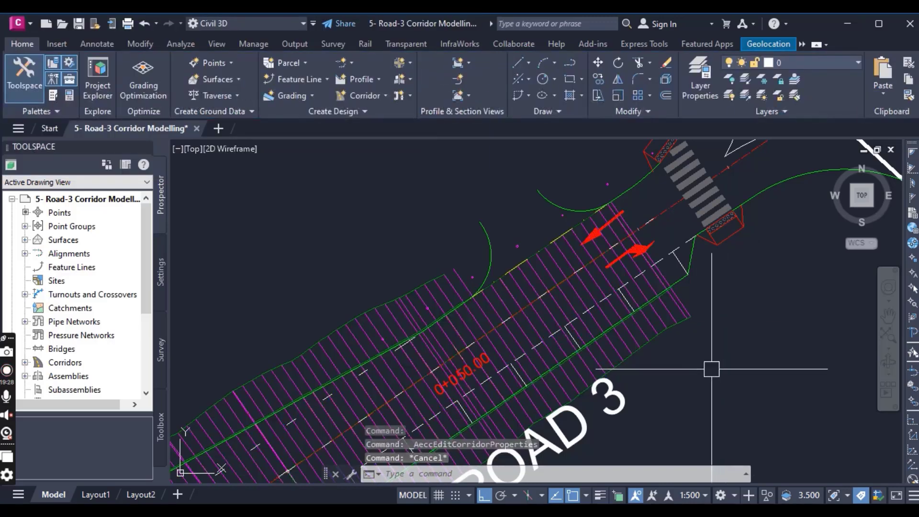
- Examine the rebuilt Road 3 corridor along its full length, comparing both end regions with the green curb returns and road edges
middle_drag(712, 367, 701, 333)
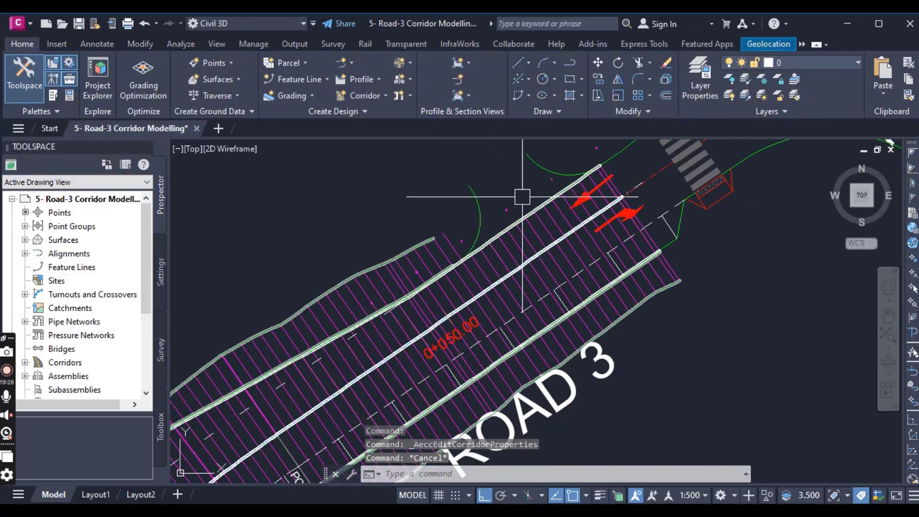
scroll(522, 225, up, 3)
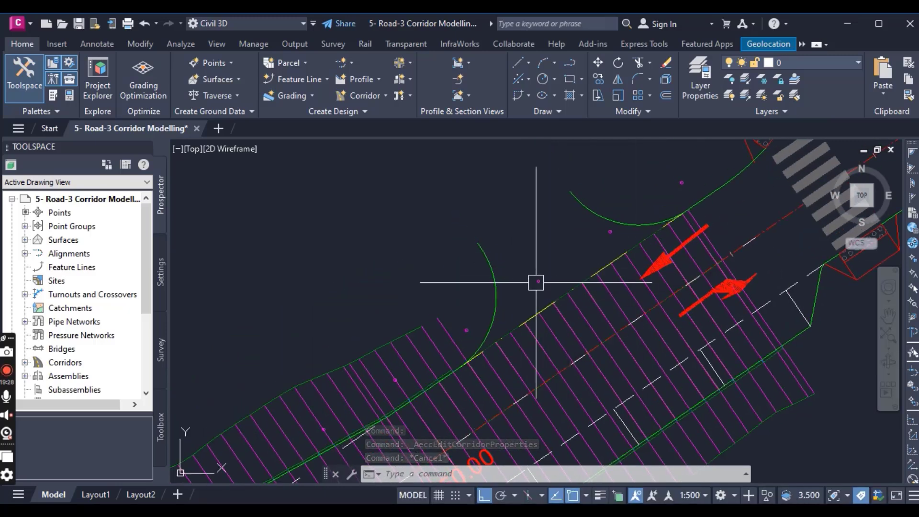
scroll(564, 271, down, 3)
scroll(566, 258, up, 2)
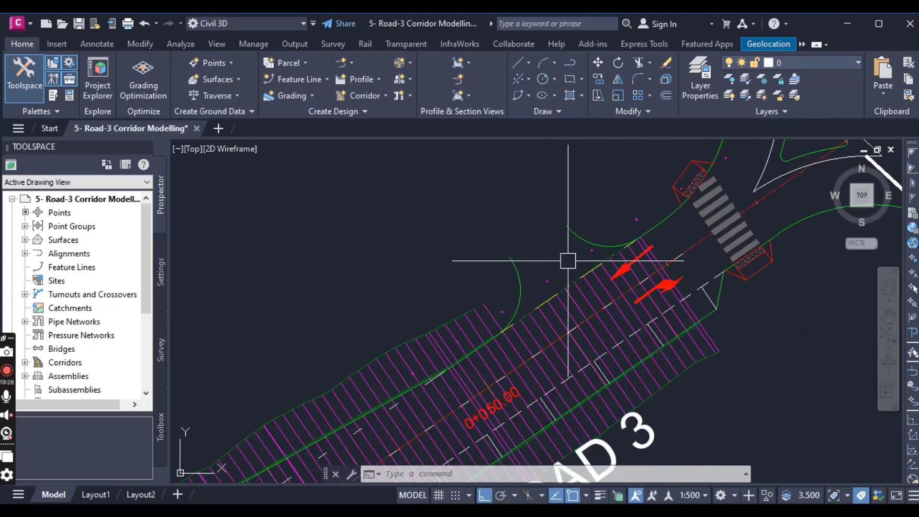
scroll(615, 306, down, 3)
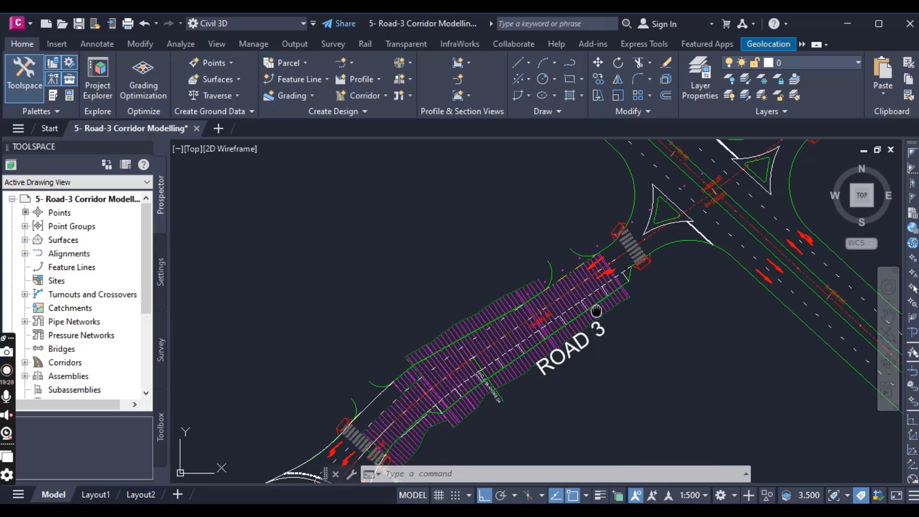
scroll(576, 340, up, 1)
scroll(420, 346, up, 3)
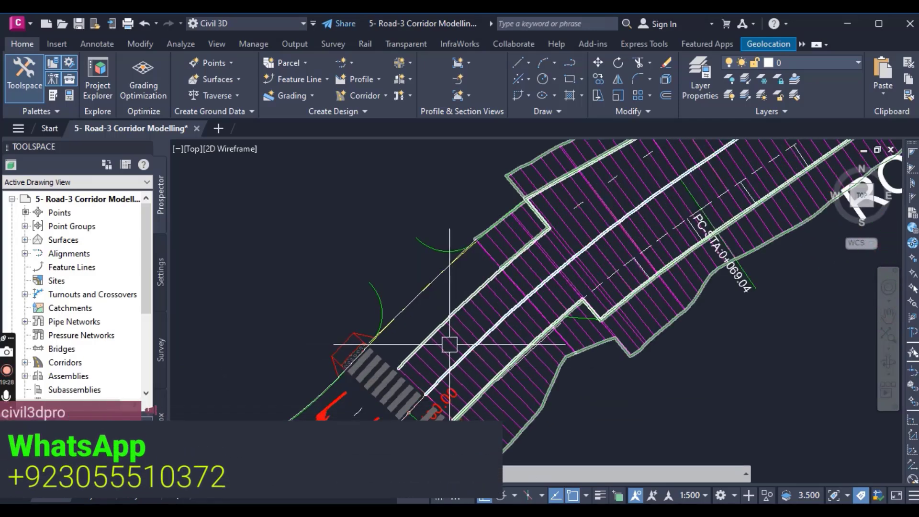
middle_drag(483, 336, 408, 420)
scroll(513, 348, down, 2)
middle_drag(556, 320, 449, 396)
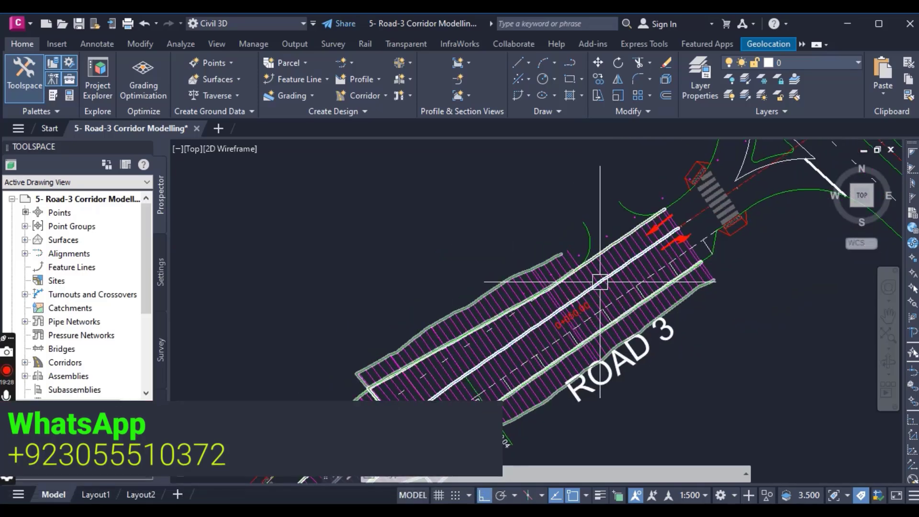
middle_drag(601, 332, 646, 268)
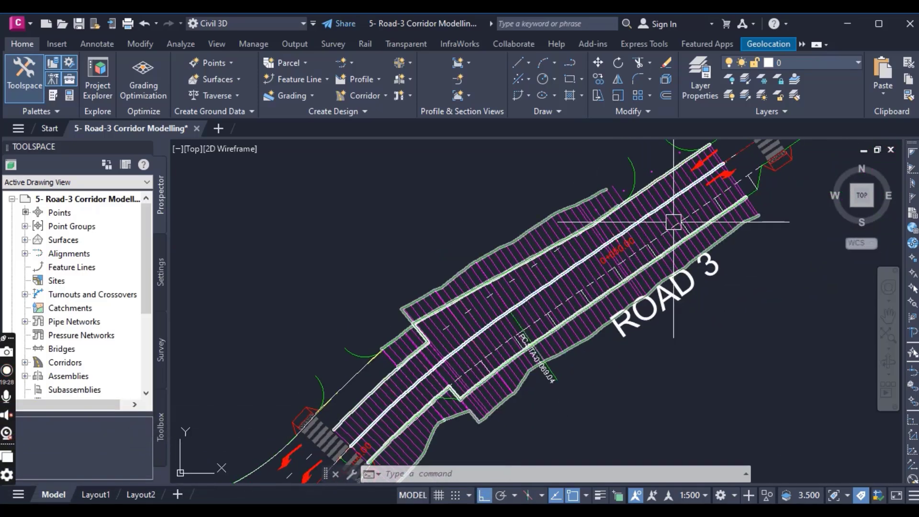
middle_drag(673, 222, 621, 309)
middle_drag(539, 350, 632, 220)
middle_drag(684, 205, 623, 265)
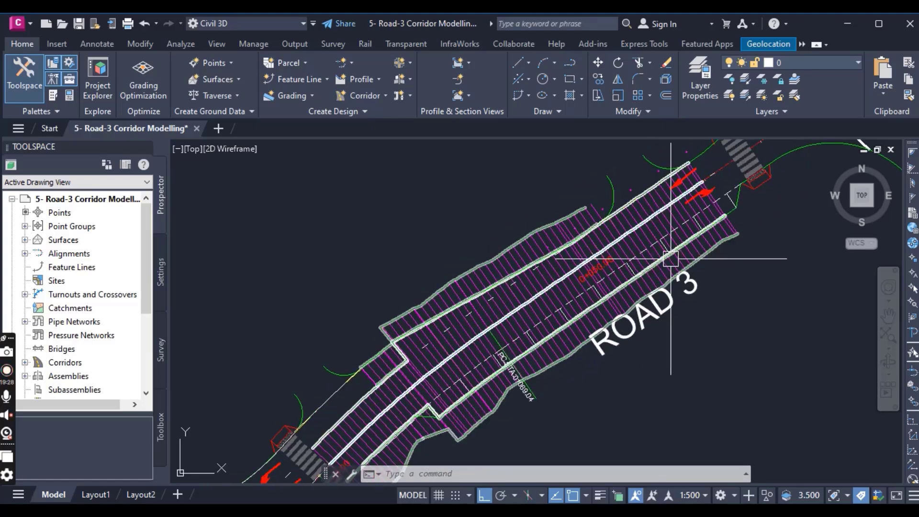
middle_drag(364, 455, 436, 365)
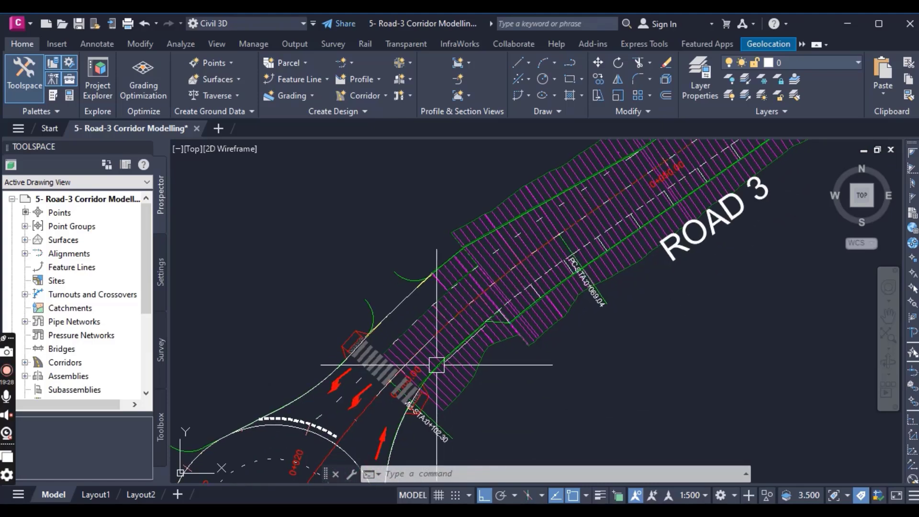
scroll(436, 364, up, 3)
scroll(419, 306, down, 6)
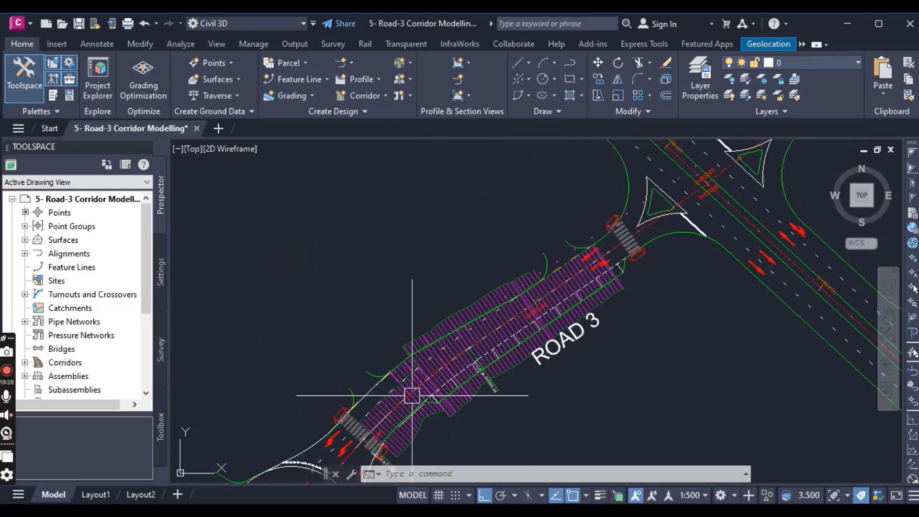
scroll(543, 242, up, 5)
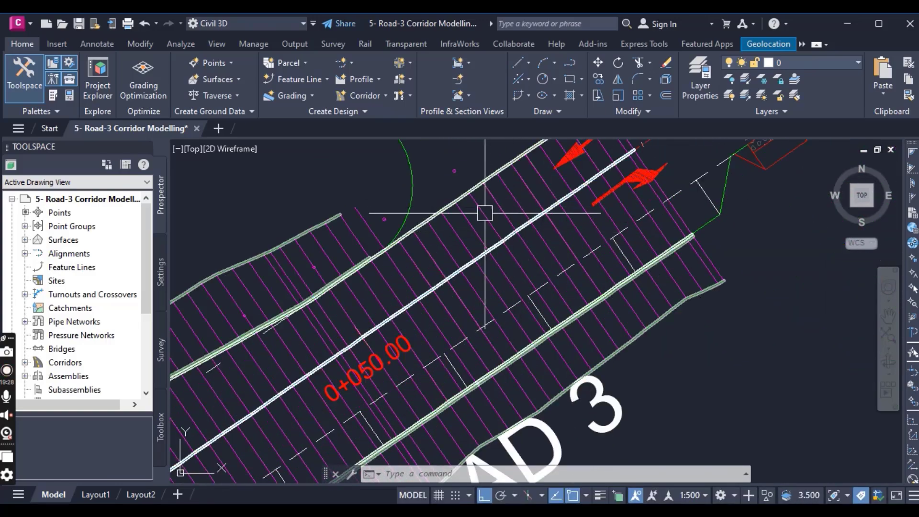
middle_drag(485, 213, 479, 304)
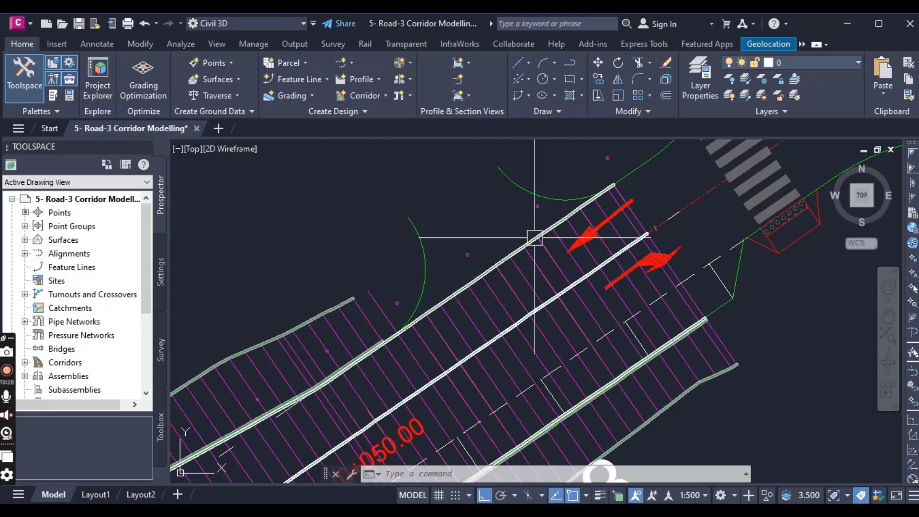
scroll(535, 236, down, 6)
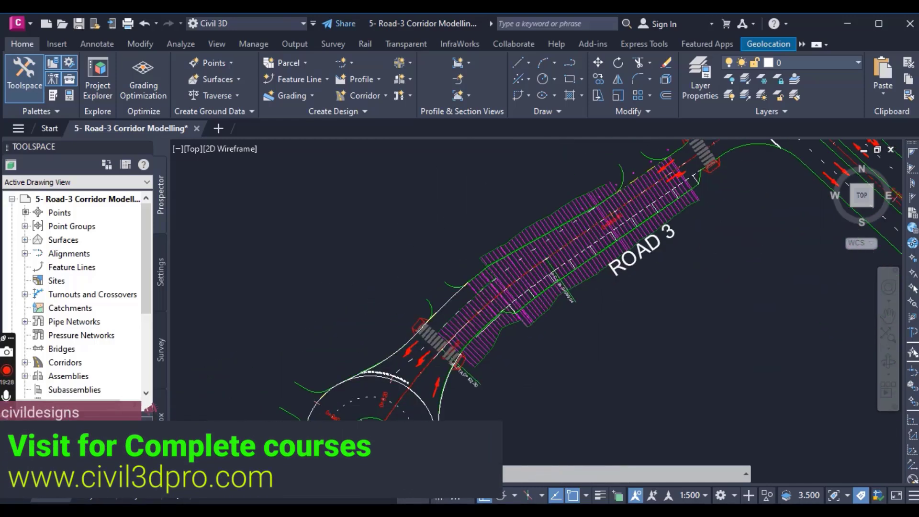
- Examine the corridor's roundabout end, comparing its lane edges with the drawn road edge lines near the crosswalk
scroll(421, 328, up, 6)
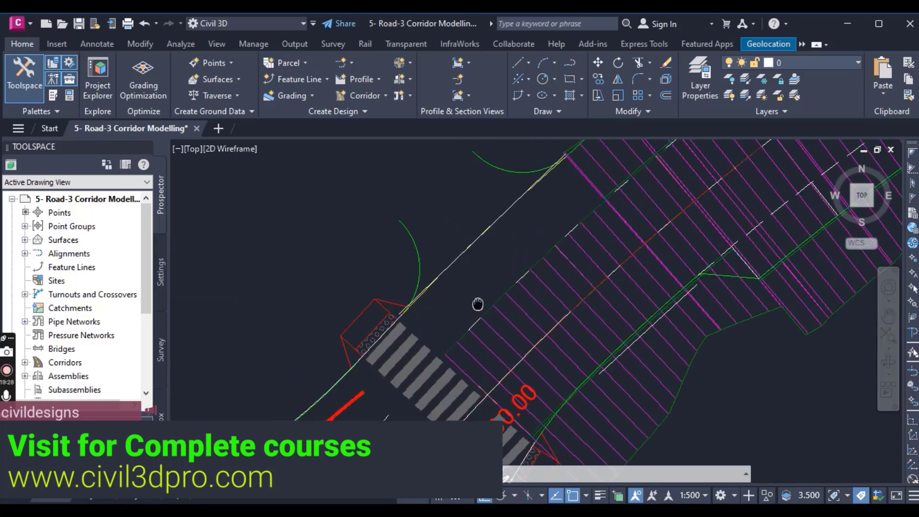
middle_drag(478, 303, 507, 335)
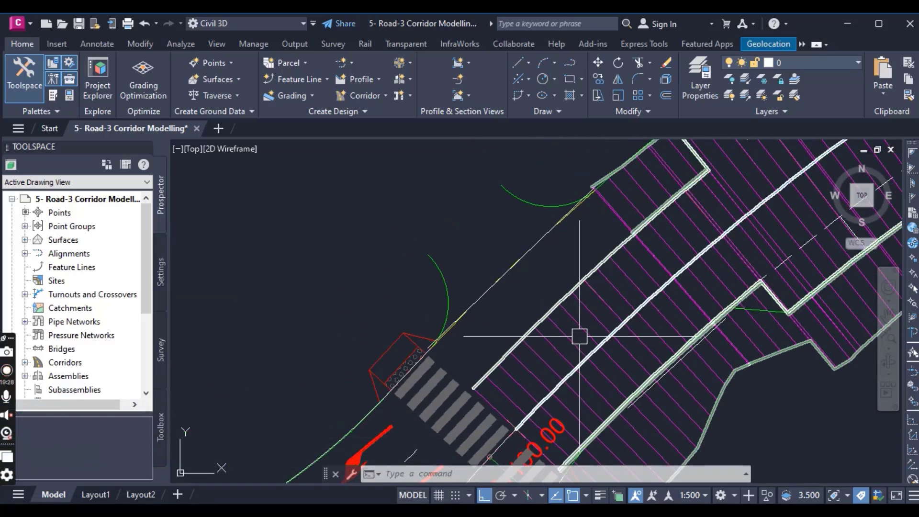
scroll(580, 339, down, 4)
scroll(583, 349, up, 2)
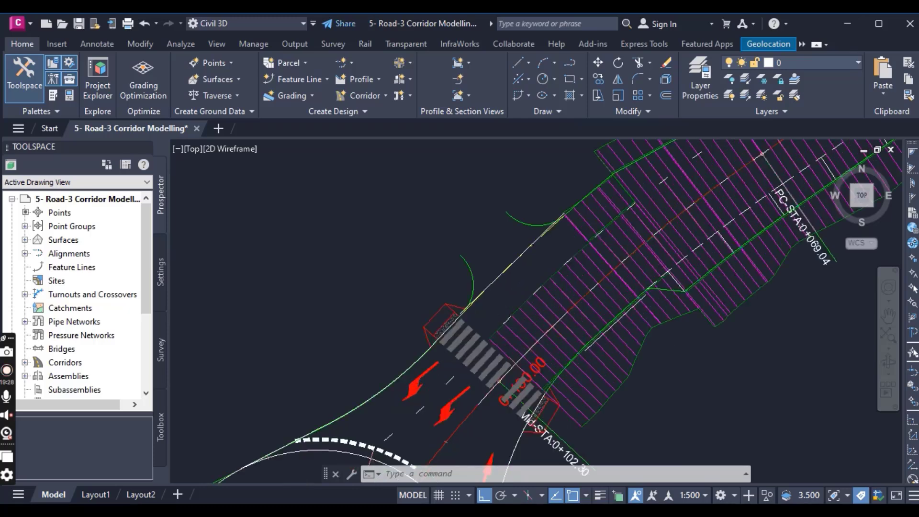
scroll(476, 249, up, 3)
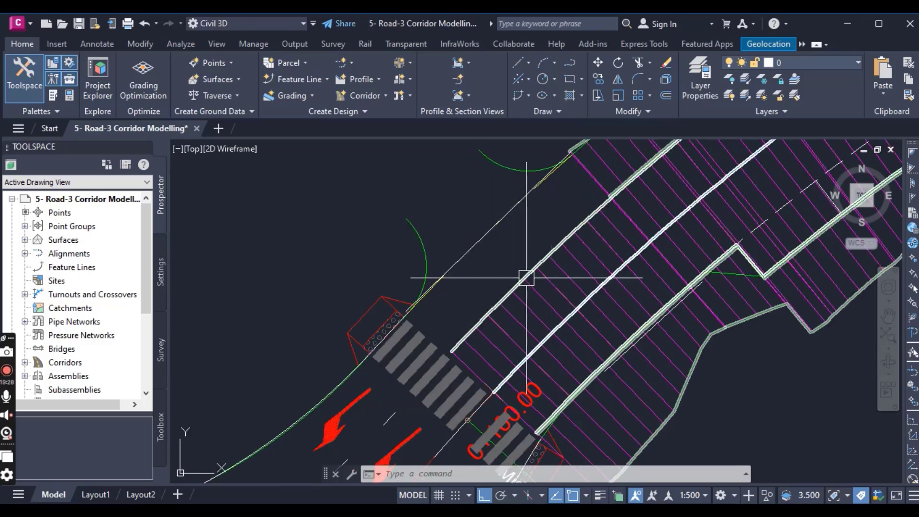
scroll(527, 278, down, 2)
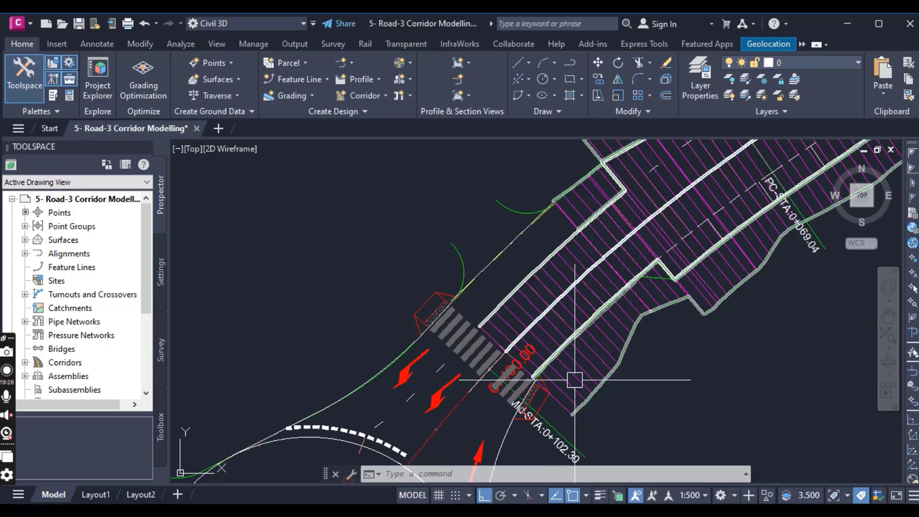
scroll(576, 381, up, 3)
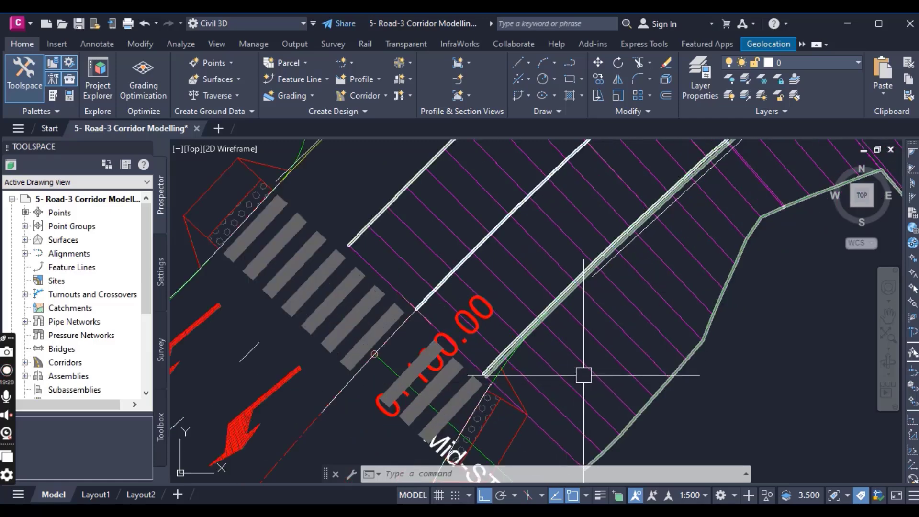
- In the RD-03 corridor's target mapping for region ed-05 (1), target the right lane's width to the edge polyline between the two curb returns
click(583, 376)
scroll(583, 379, down, 2)
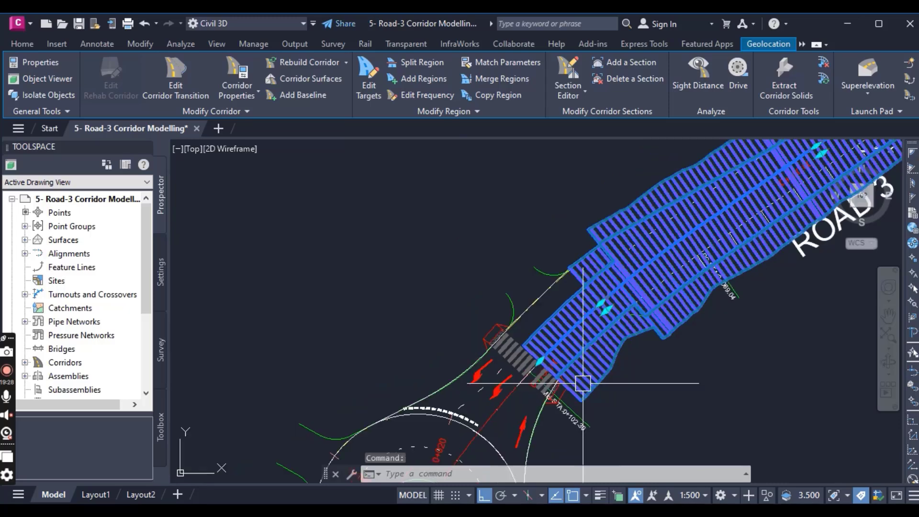
click(239, 71)
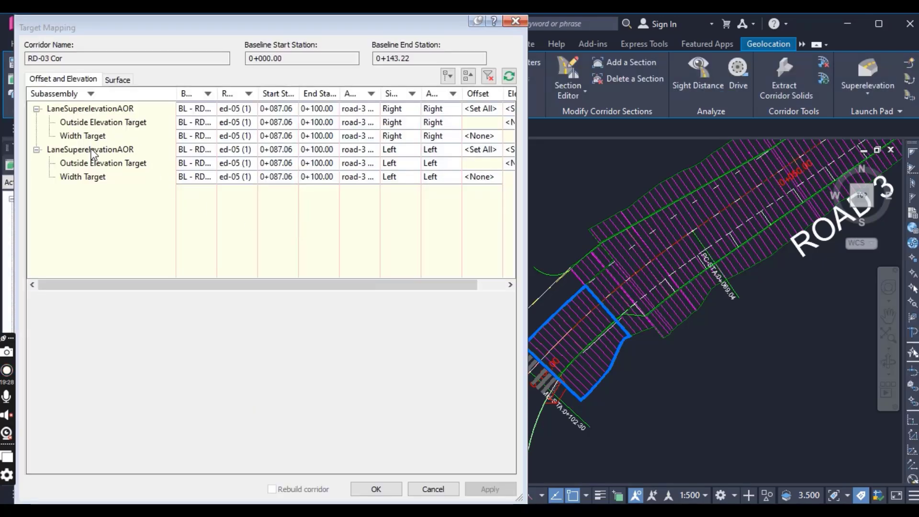
click(94, 150)
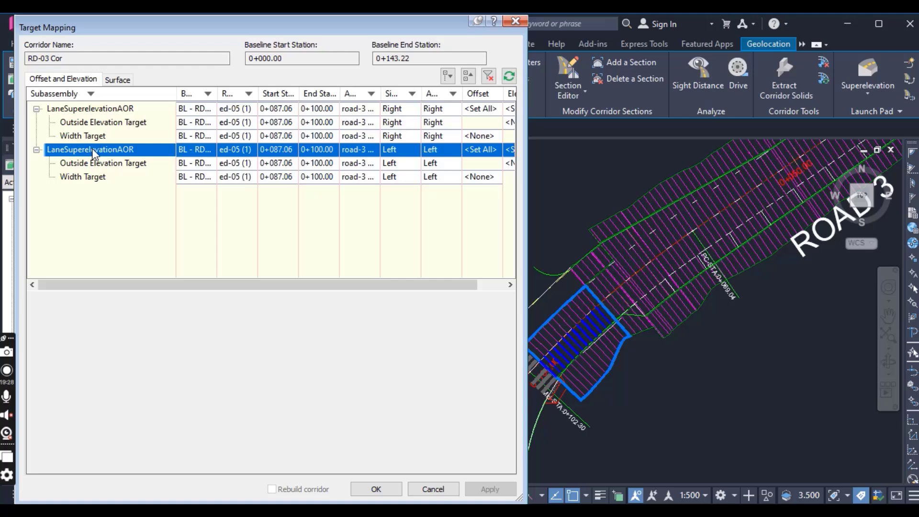
click(104, 109)
click(481, 137)
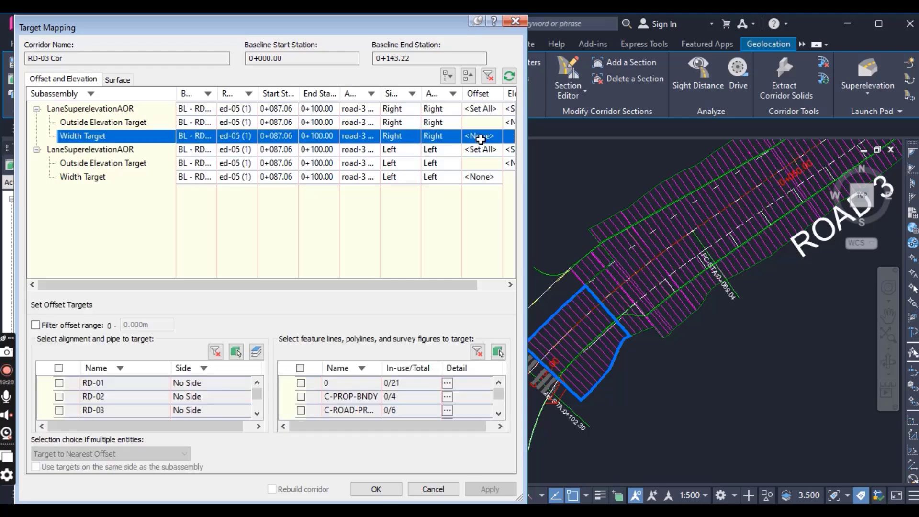
click(500, 350)
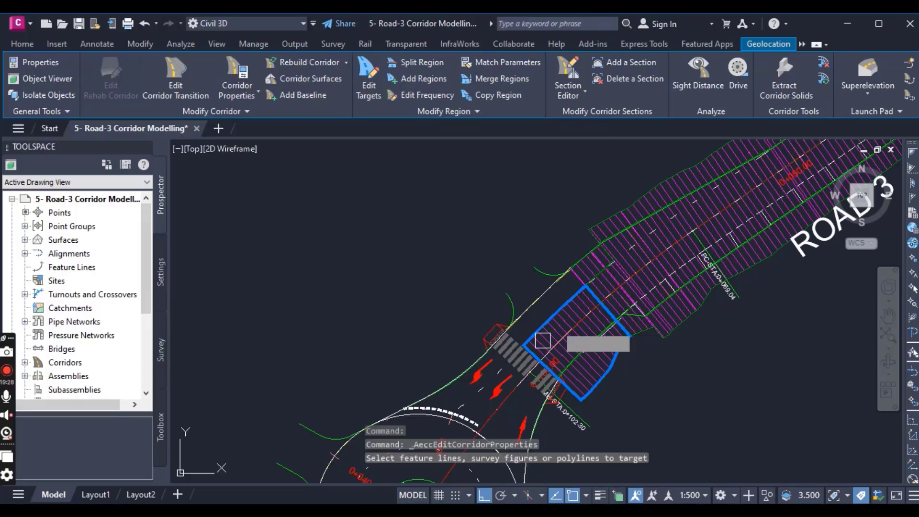
scroll(545, 296, up, 2)
click(541, 290)
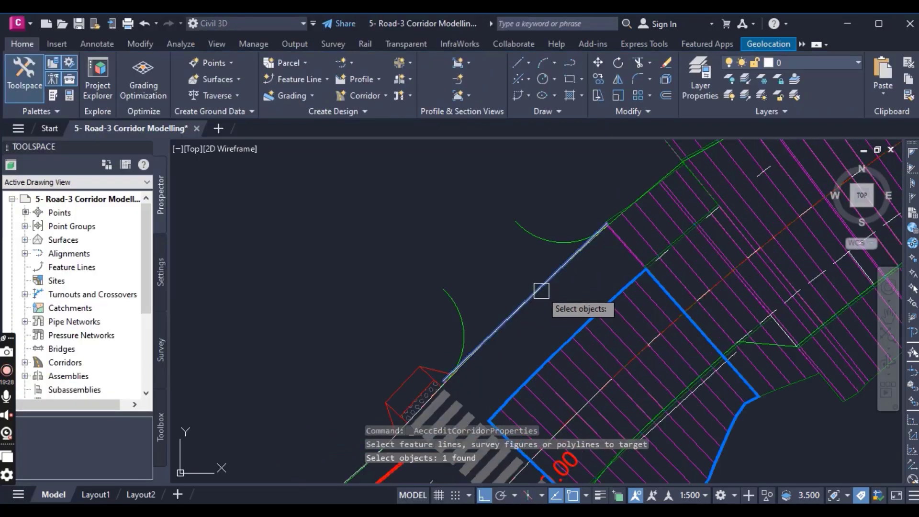
key(Return)
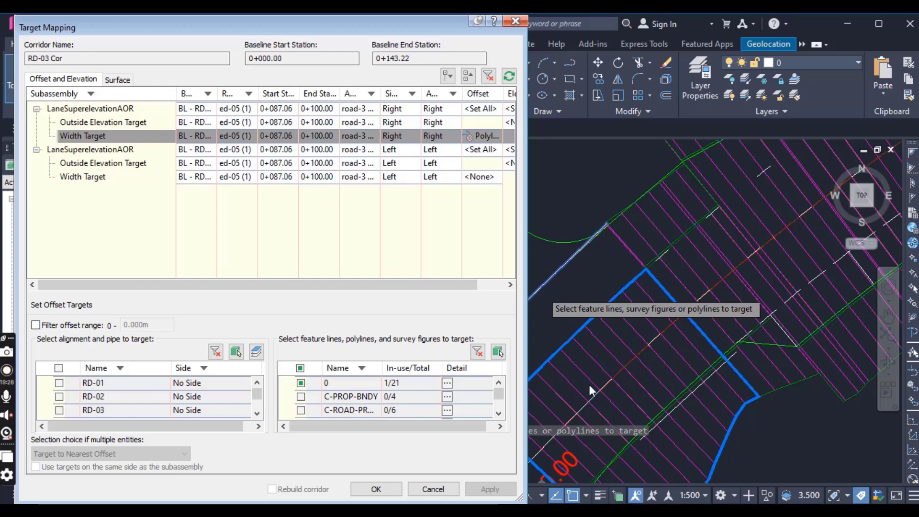
- Target the left lane's width in region ed-05 (1) to the green road edge line beside the crosswalk
click(105, 178)
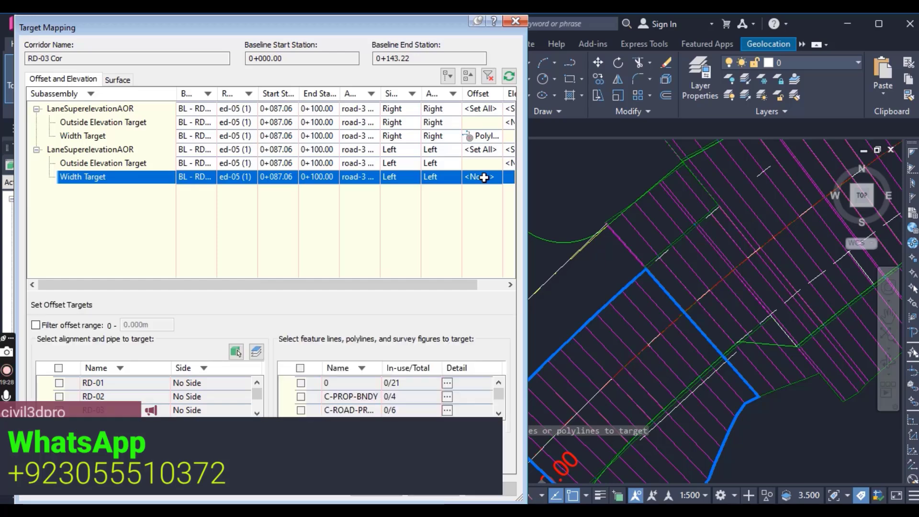
click(498, 352)
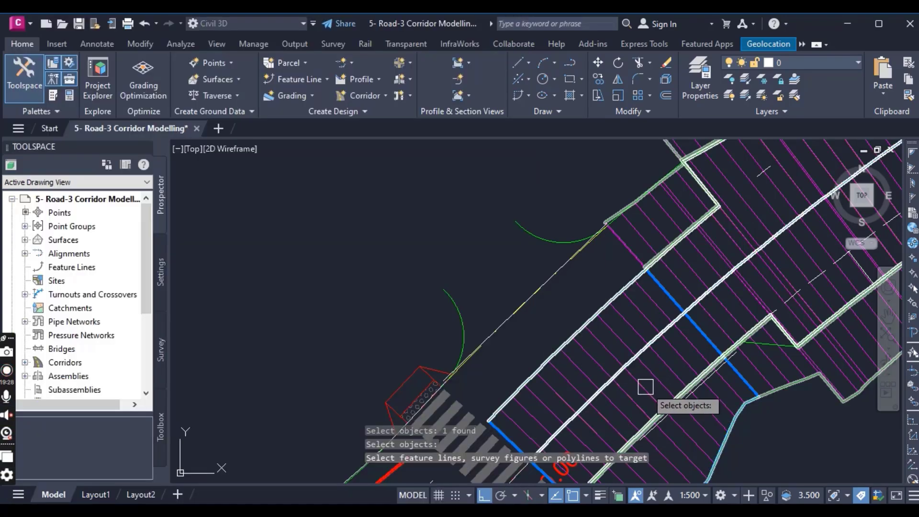
middle_drag(621, 367, 494, 228)
scroll(463, 357, up, 3)
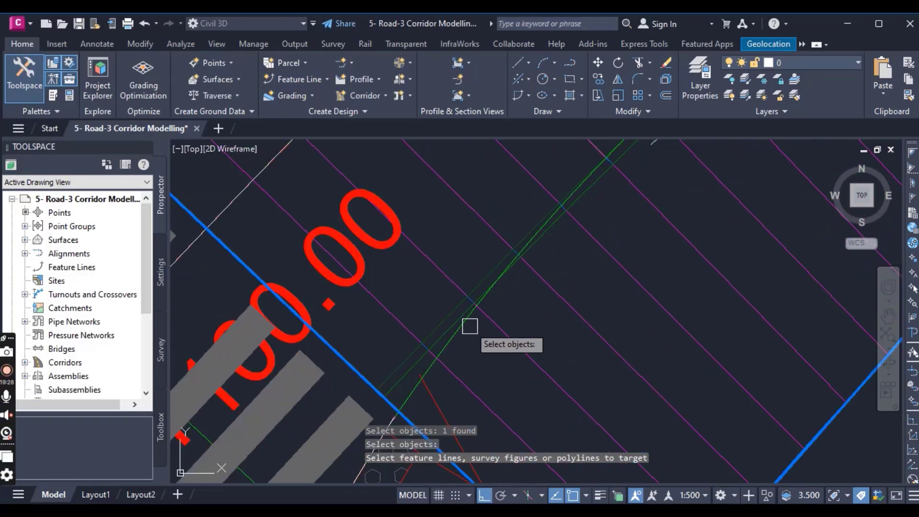
click(468, 323)
scroll(517, 349, down, 5)
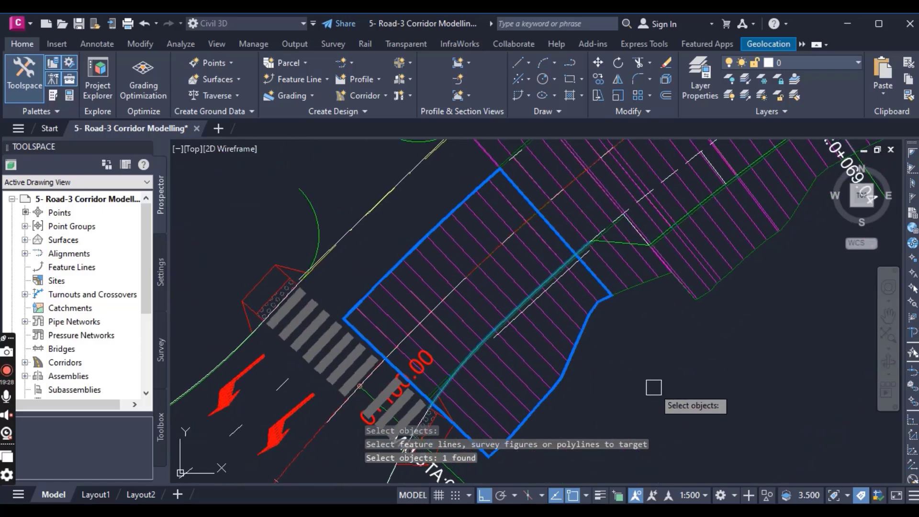
key(Return)
- Accept the target mapping and corridor properties, rebuild the corridor, and clear the selection
click(368, 488)
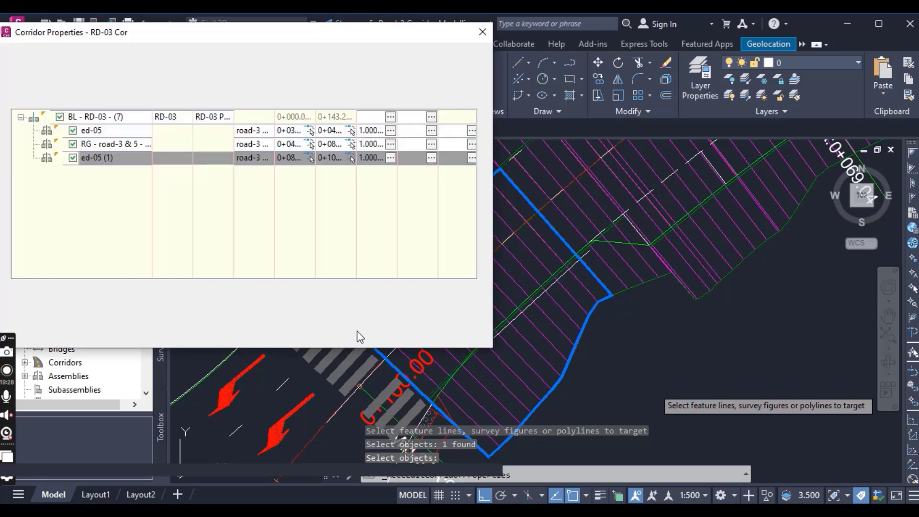
click(290, 335)
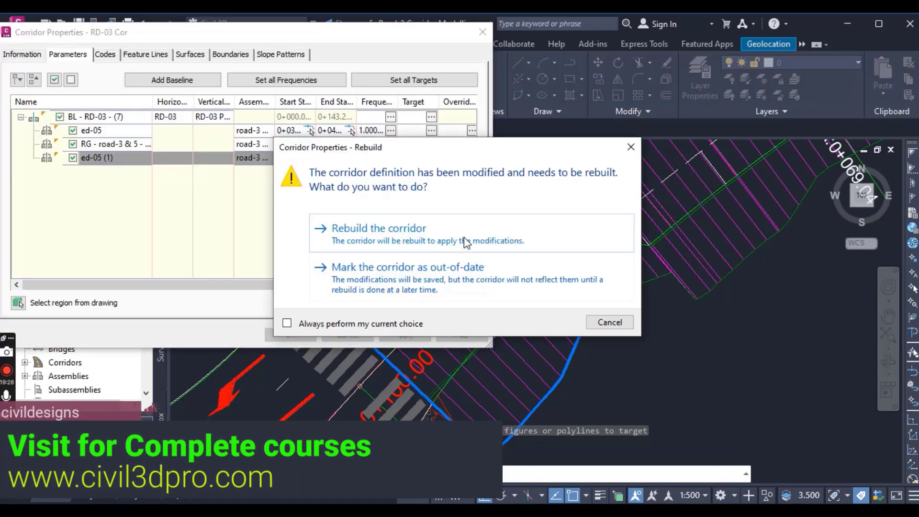
click(466, 243)
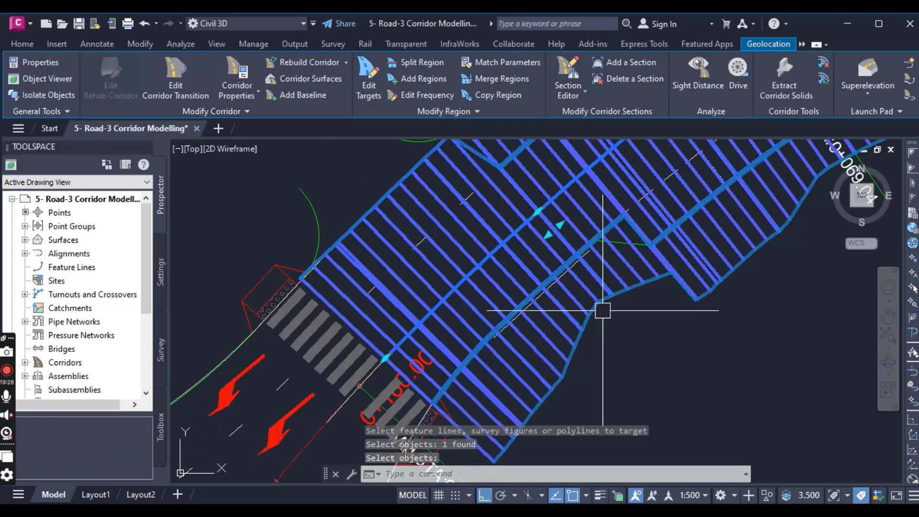
key(Escape)
- Inspect the rebuilt end region, checking both lane edges against the target lines and the transition to the middle region
scroll(589, 345, down, 3)
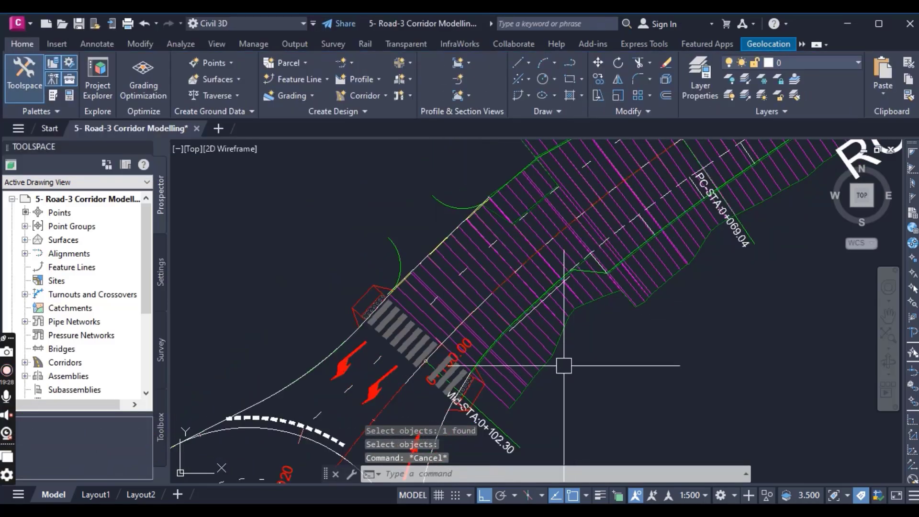
scroll(564, 366, down, 2)
scroll(537, 352, up, 3)
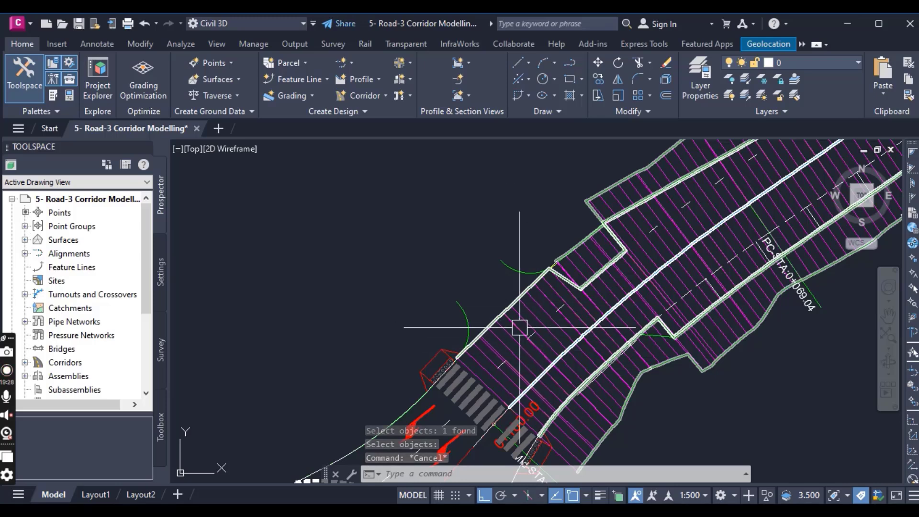
scroll(565, 299, up, 2)
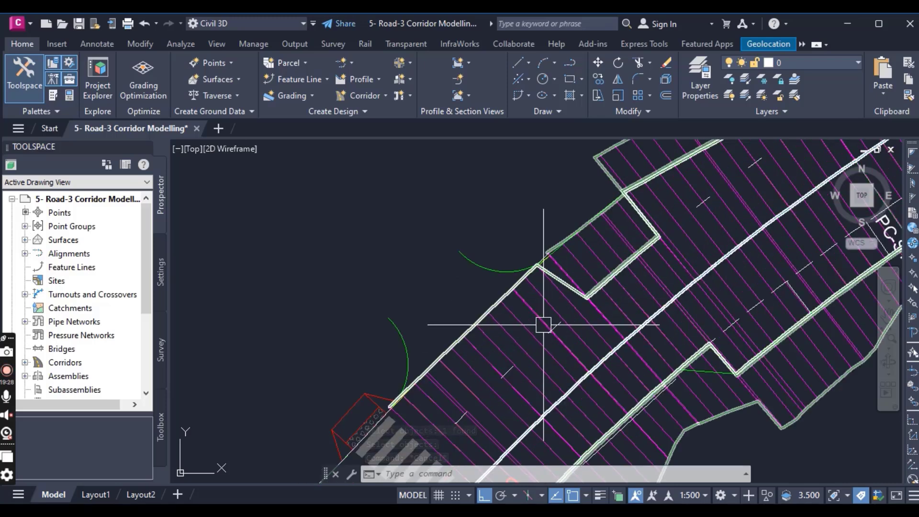
scroll(526, 335, down, 4)
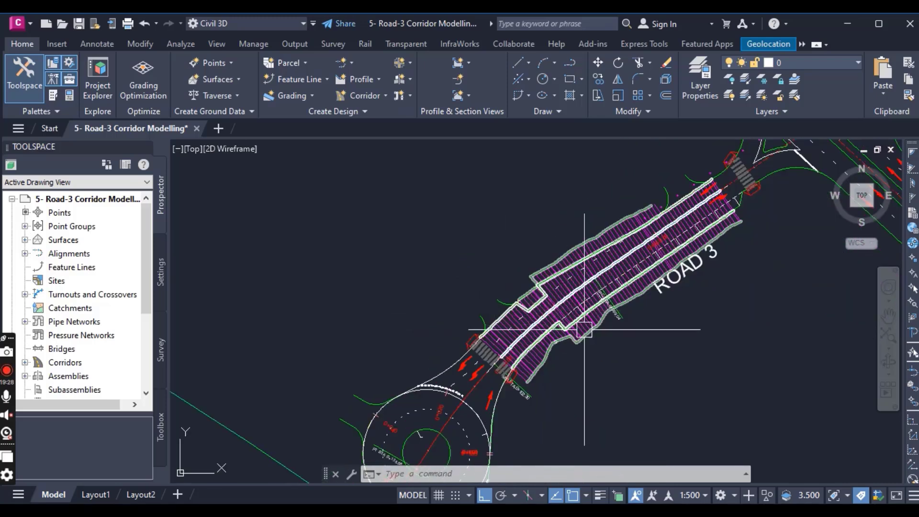
scroll(578, 300, up, 2)
scroll(578, 301, up, 2)
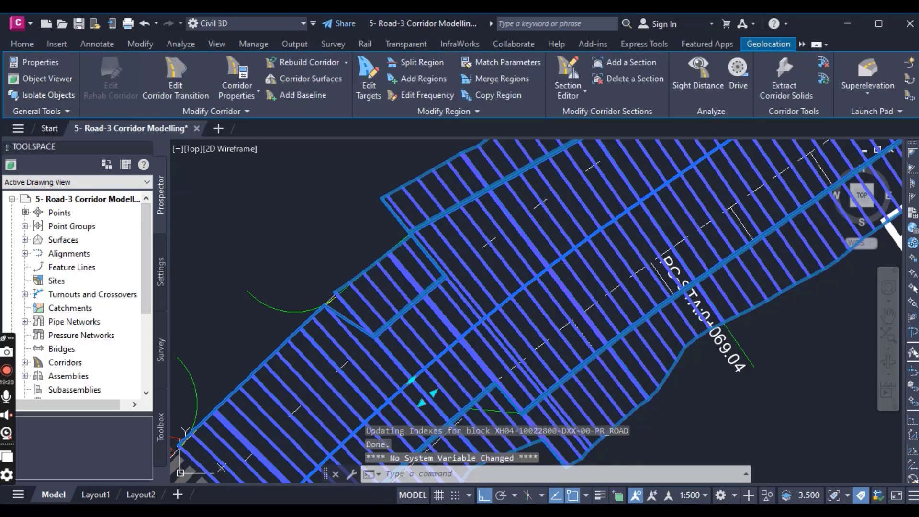
- View the Road 3 corridor in 3D in the Object Viewer, orbiting around it, and close the viewer
click(40, 79)
drag(512, 343, 583, 236)
mouse_move(489, 322)
mouse_down()
mouse_move(488, 364)
mouse_move(491, 314)
mouse_move(489, 333)
mouse_up()
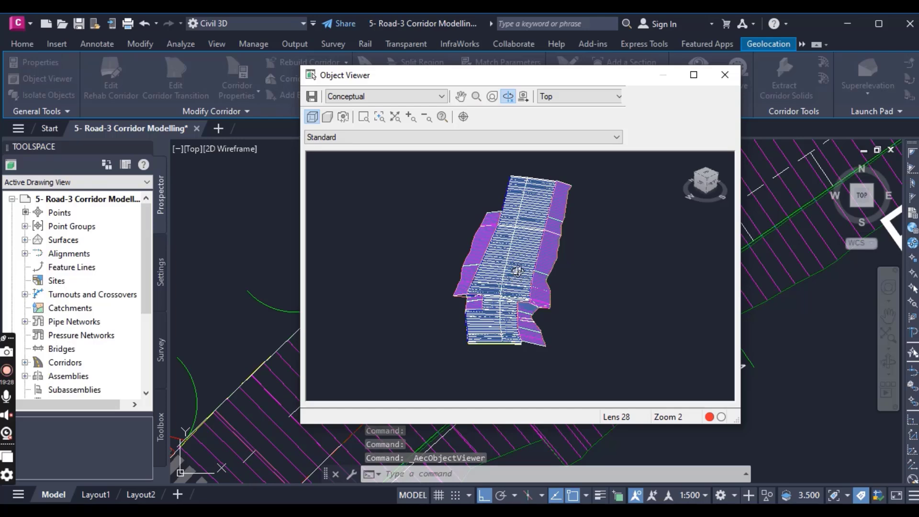
key(Escape)
scroll(483, 289, down, 5)
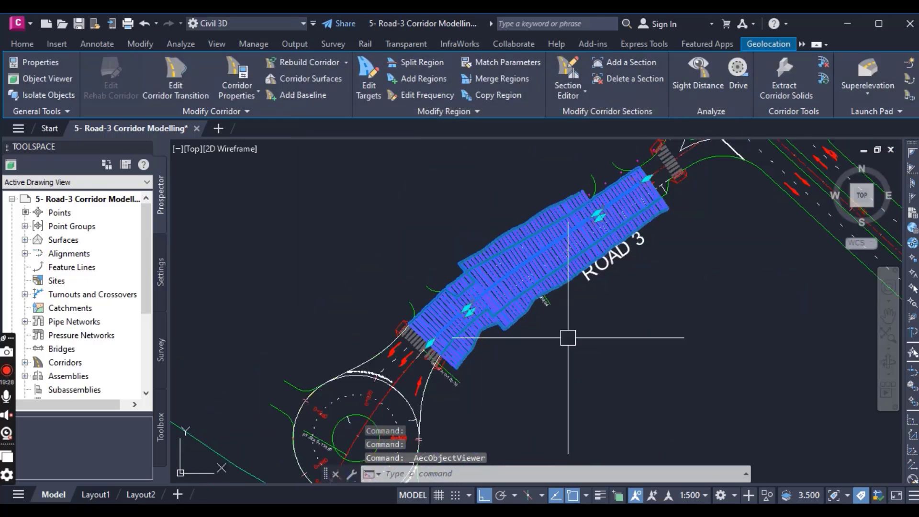
key(Escape)
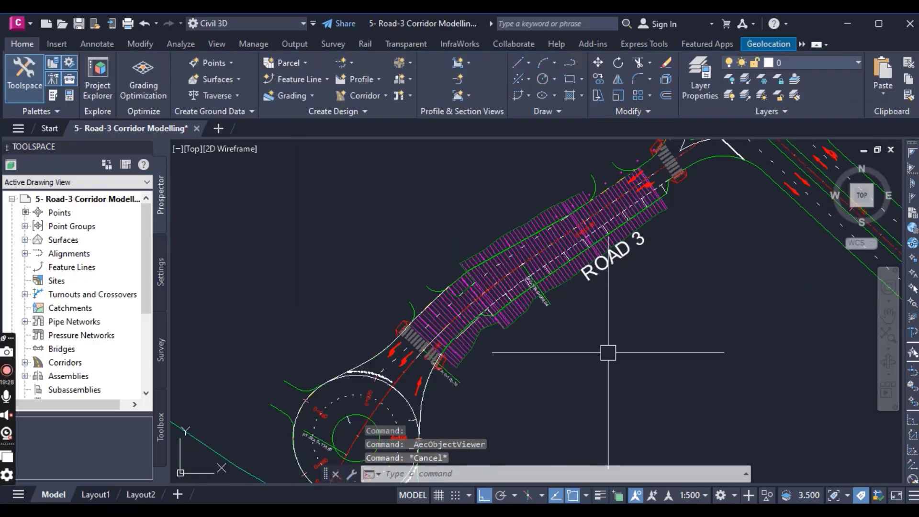
middle_drag(608, 352, 587, 329)
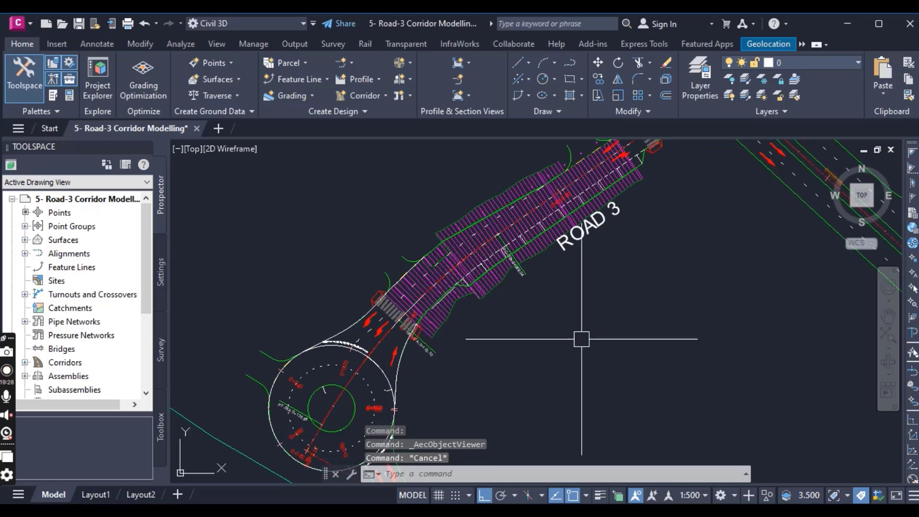
scroll(582, 339, down, 2)
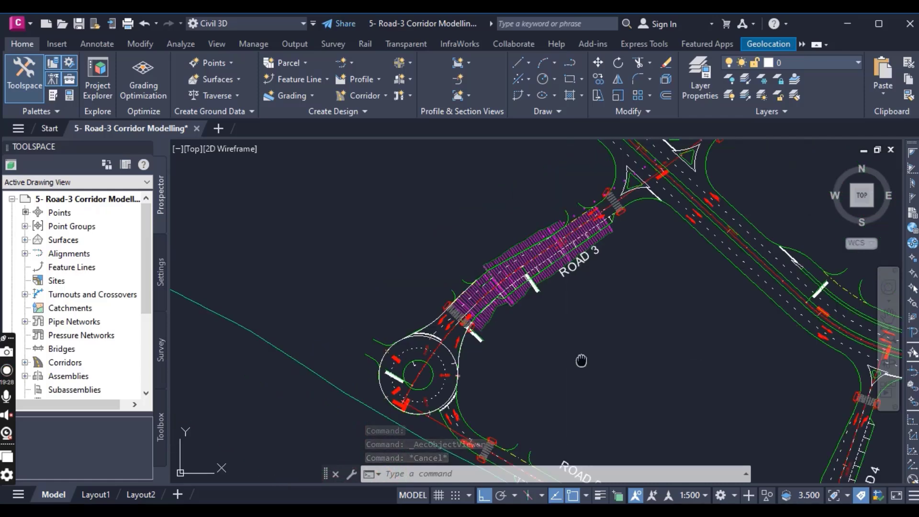
mouse_move(581, 361)
middle_down()
mouse_move(522, 317)
mouse_move(554, 231)
middle_up()
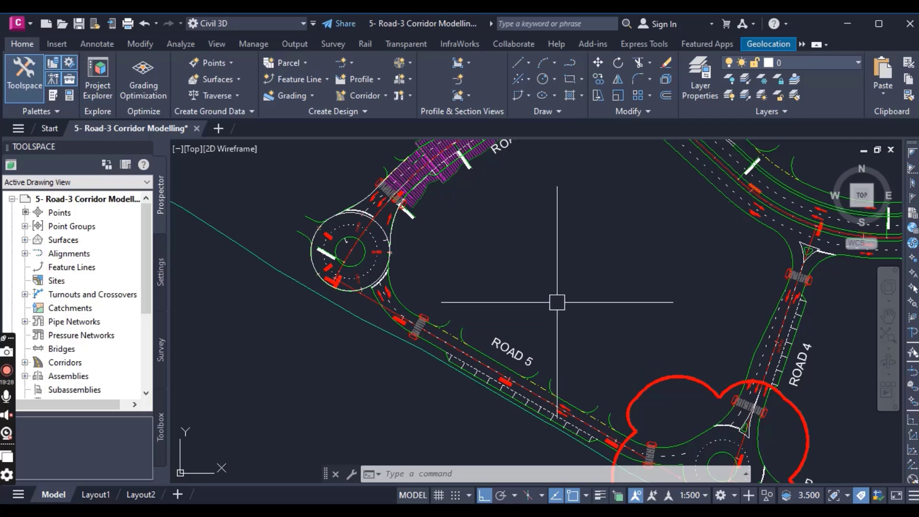
middle_drag(562, 382, 557, 339)
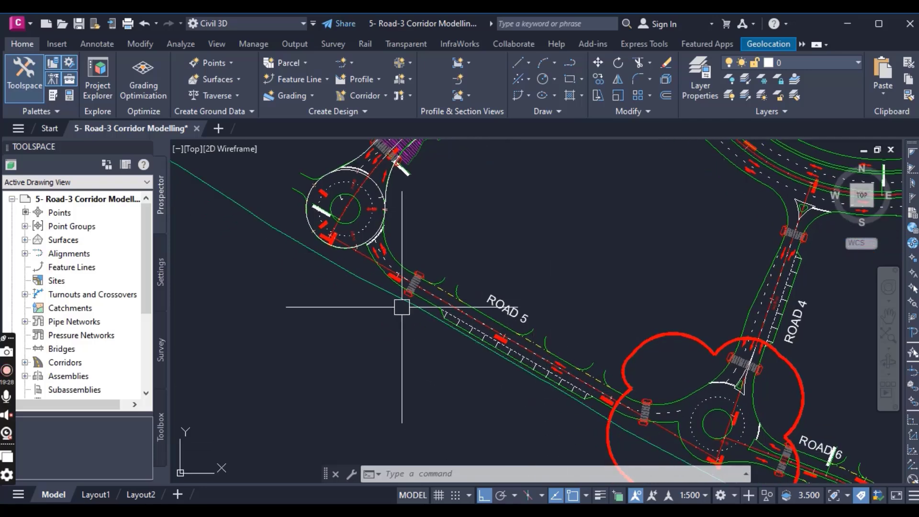
middle_drag(469, 371, 526, 477)
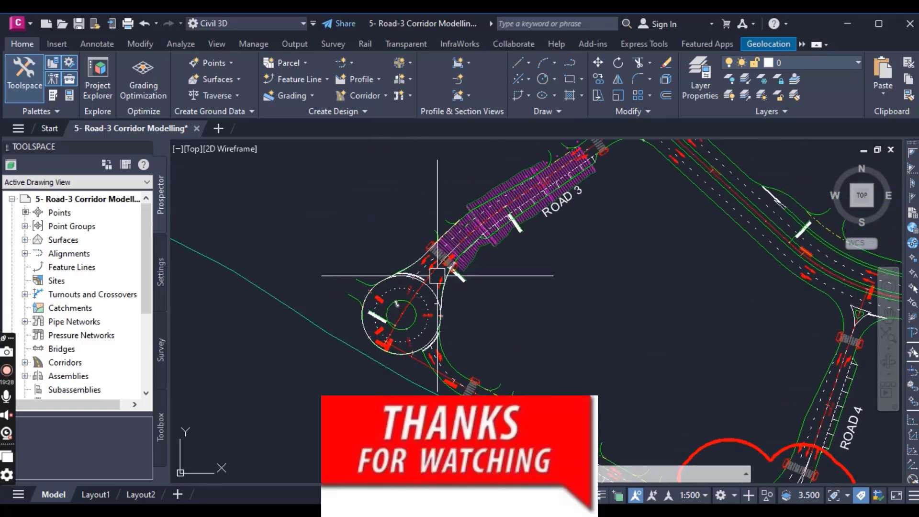
mouse_move(561, 317)
middle_down()
mouse_move(506, 324)
mouse_move(515, 323)
middle_up()
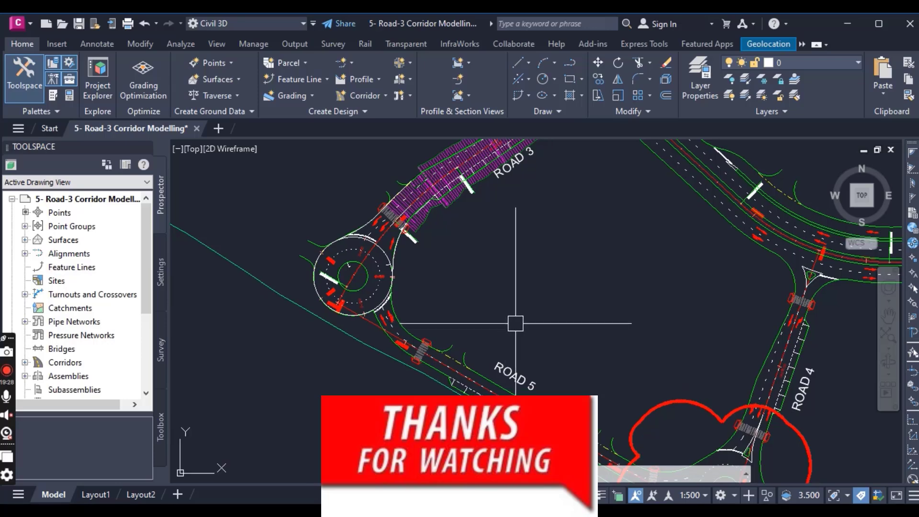